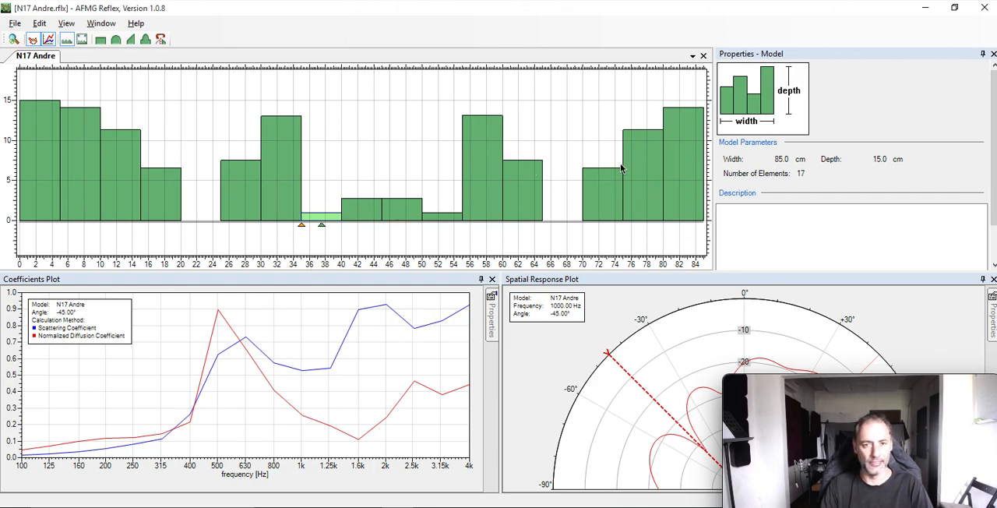
Select the leftmost rectangle element, and hide and show the Spatial Response Plot again.
click(33, 148)
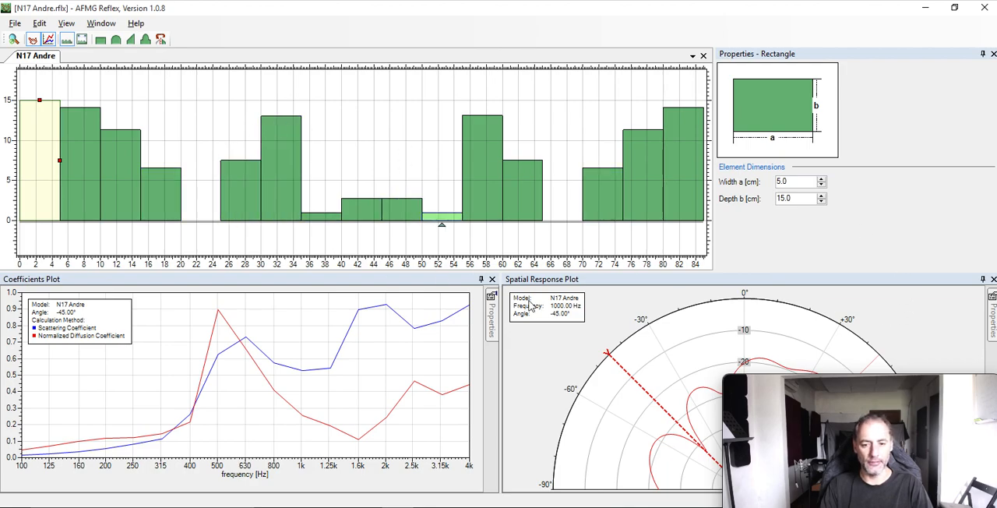
click(434, 282)
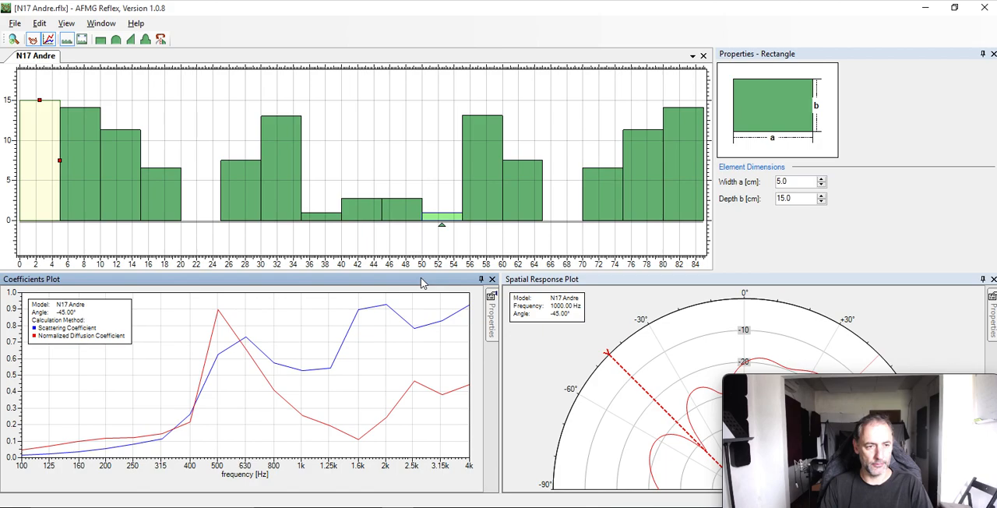
click(106, 24)
click(107, 25)
click(107, 25)
click(108, 25)
click(108, 25)
click(110, 37)
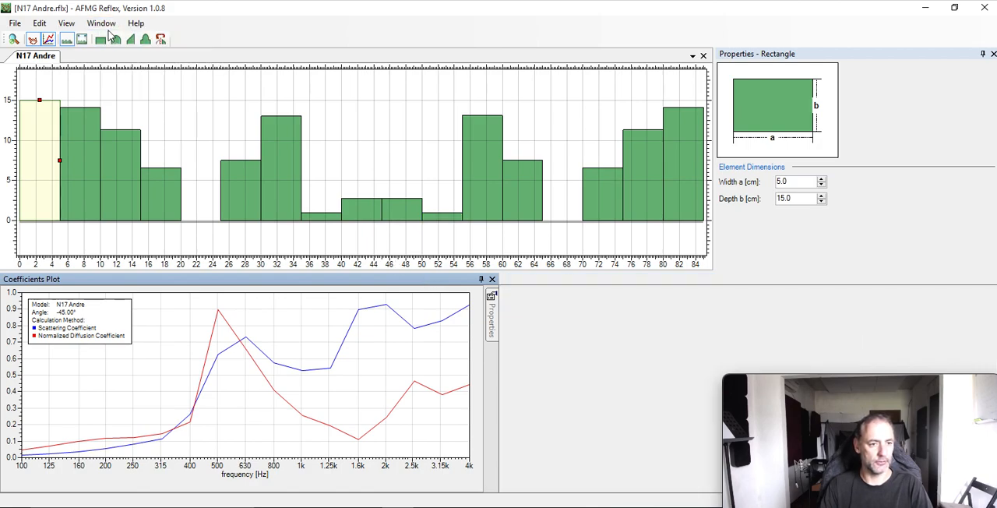
click(108, 25)
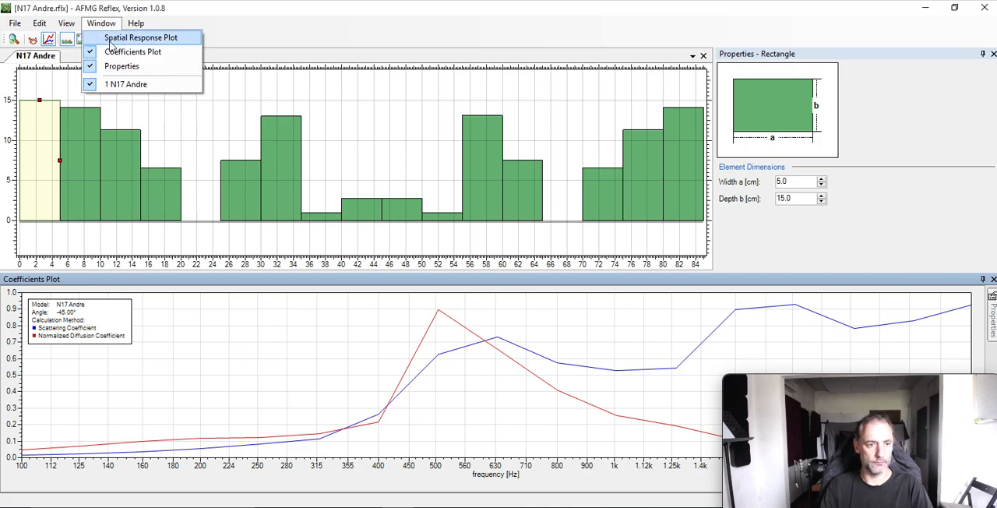
click(111, 39)
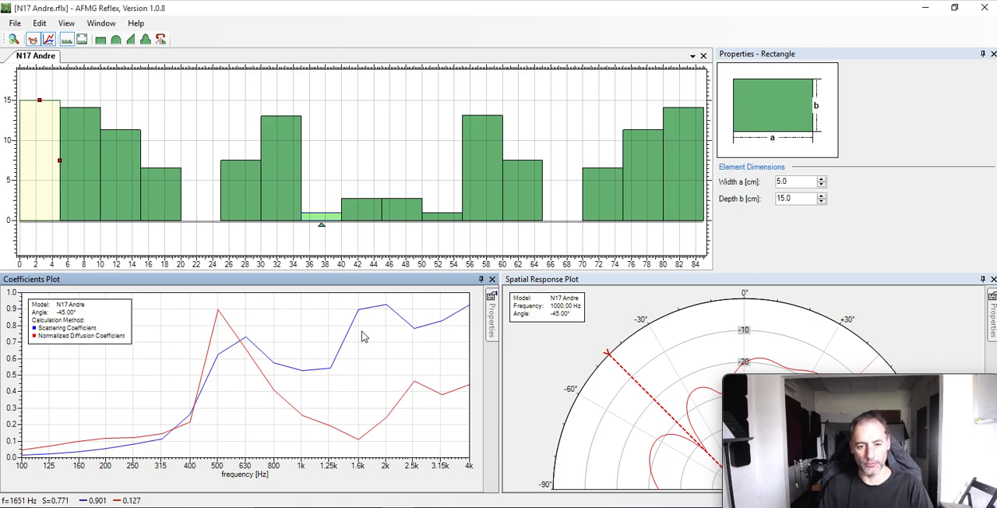
Toggle the Spatial Response Plot off and back on beside the Coefficients Plot.
click(616, 284)
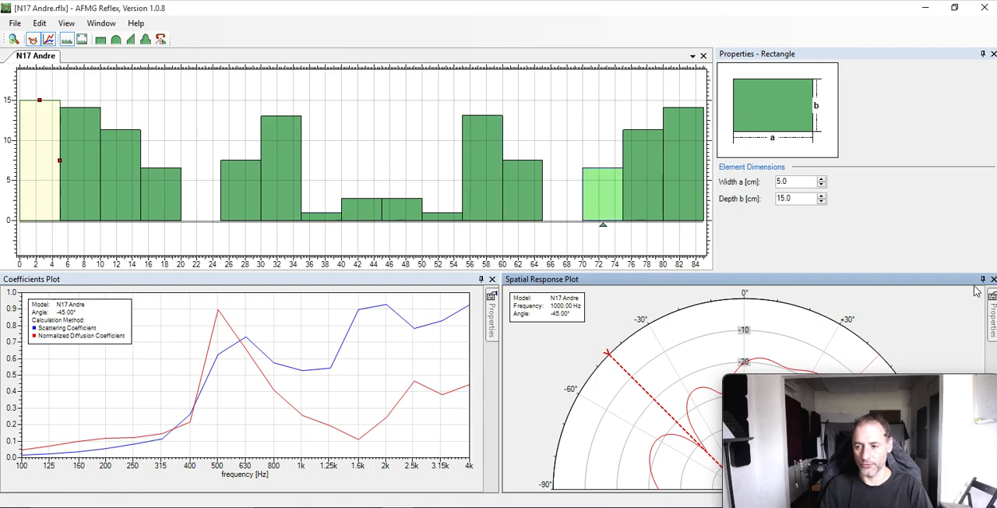
click(105, 24)
click(105, 24)
click(32, 41)
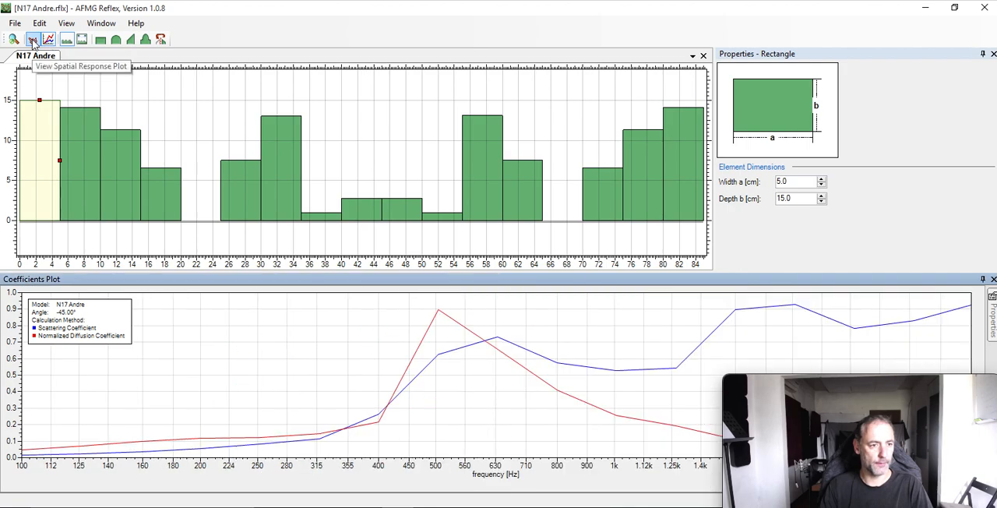
click(33, 41)
Hide the Coefficients Plot, leaving only the Spatial Response Plot below the model.
click(48, 40)
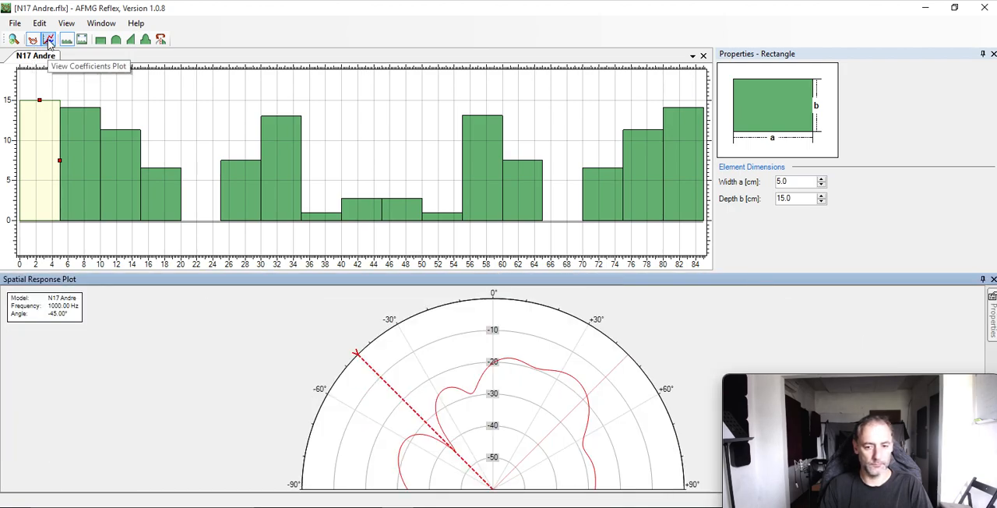
click(48, 41)
click(48, 40)
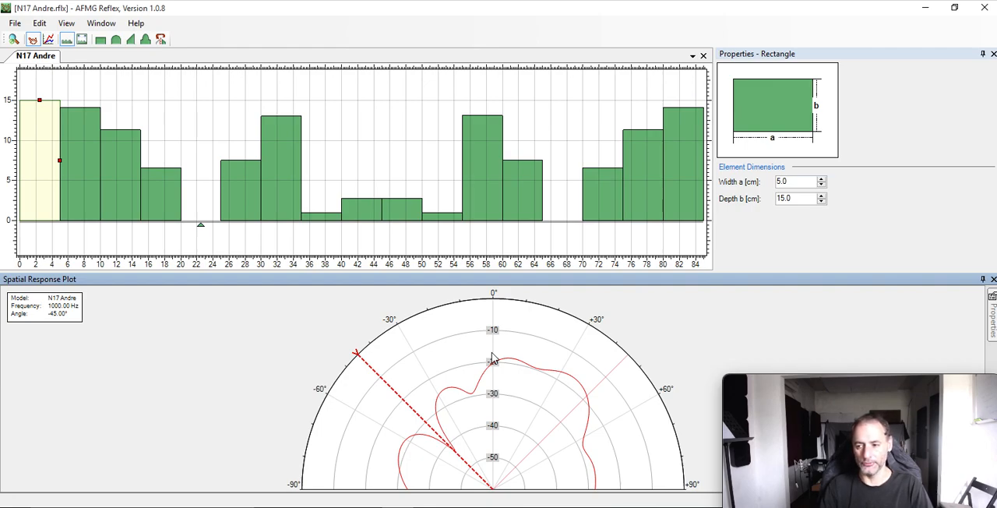
Set the Spatial Response Plot mode to Multiple Frequencies.
mouse_move(993, 315)
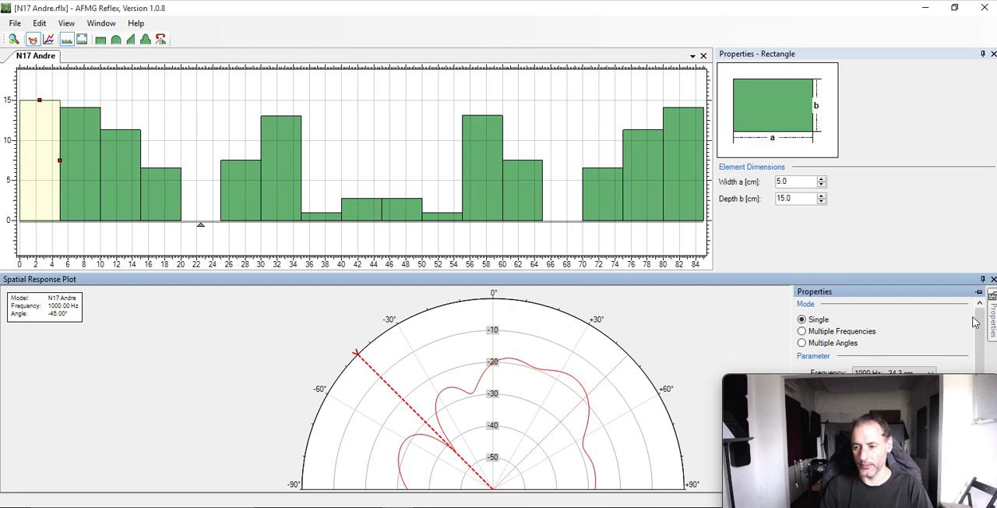
click(852, 332)
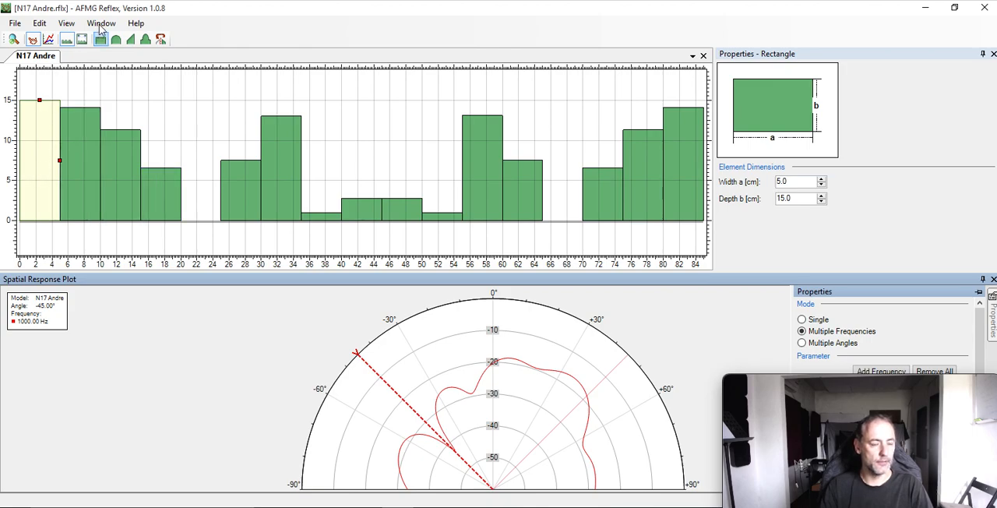
View the Room Outline of the model and return to the Diffuser View.
click(66, 23)
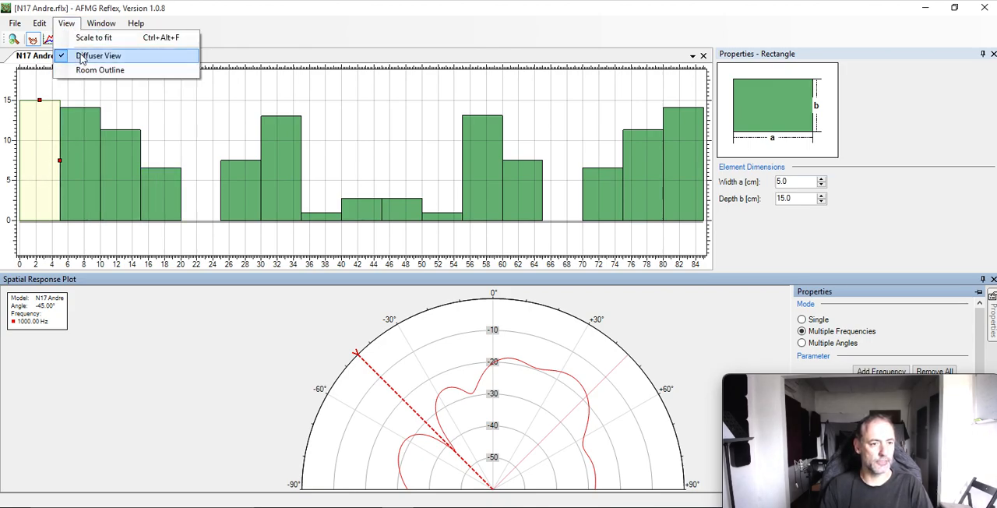
click(84, 37)
click(74, 26)
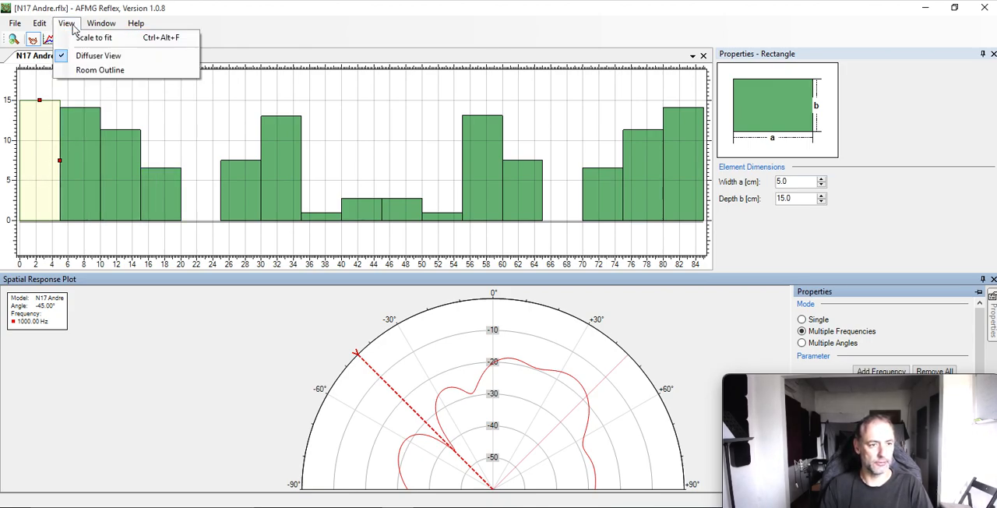
click(70, 25)
click(67, 23)
click(81, 71)
click(67, 24)
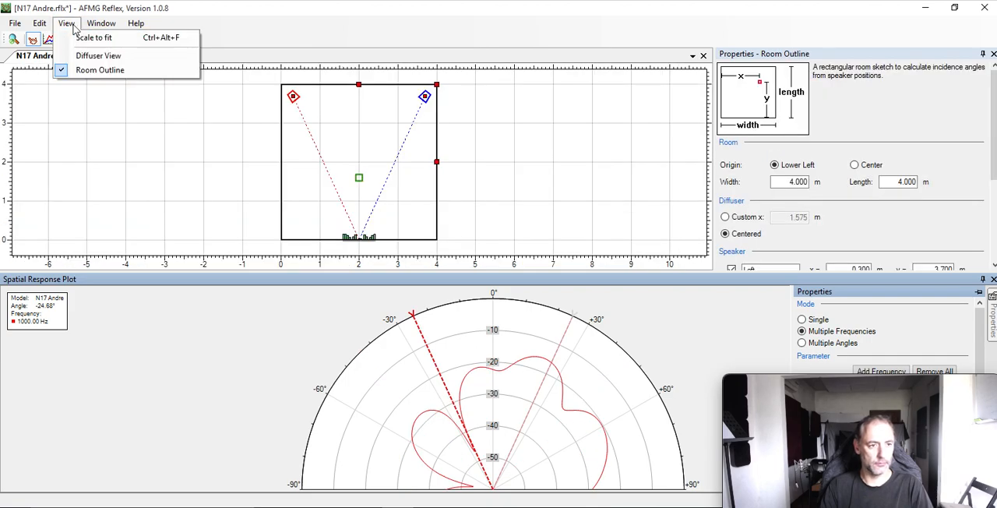
click(77, 55)
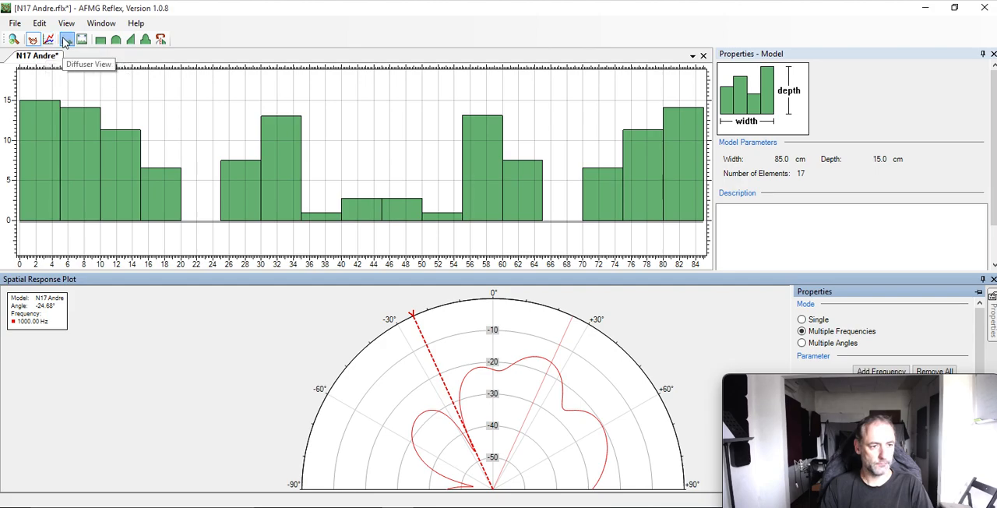
Toggle the Spatial Response Plot off and on below the diffuser profile, leaving it shown.
click(33, 40)
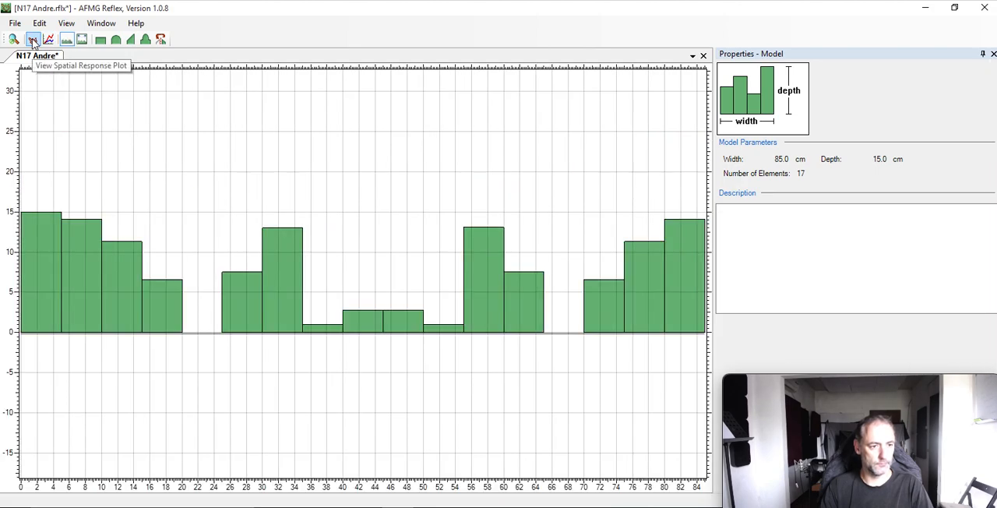
click(33, 40)
click(34, 42)
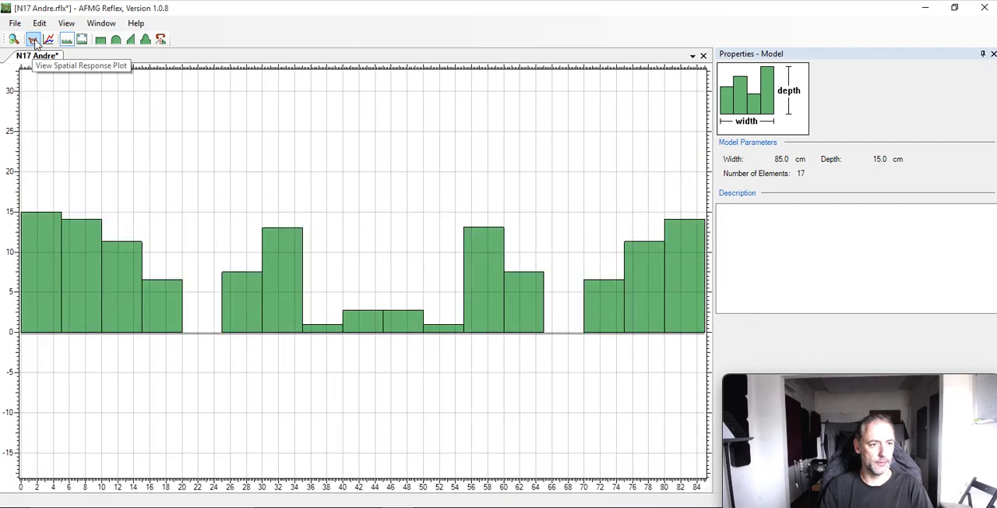
click(34, 42)
click(33, 43)
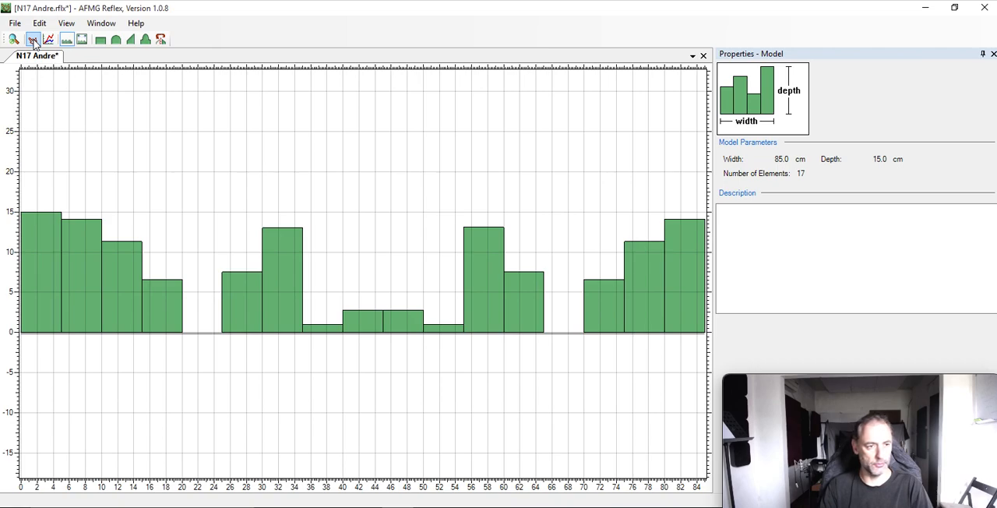
click(34, 41)
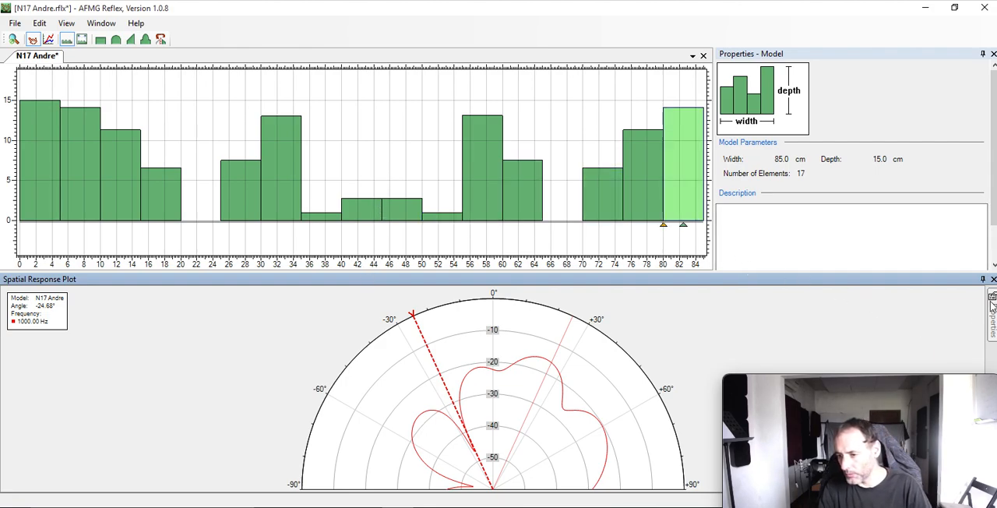
Add a second frequency to the Spatial Response Plot and set it to 500 Hz.
mouse_move(993, 305)
click(867, 375)
drag(859, 368, 138, 356)
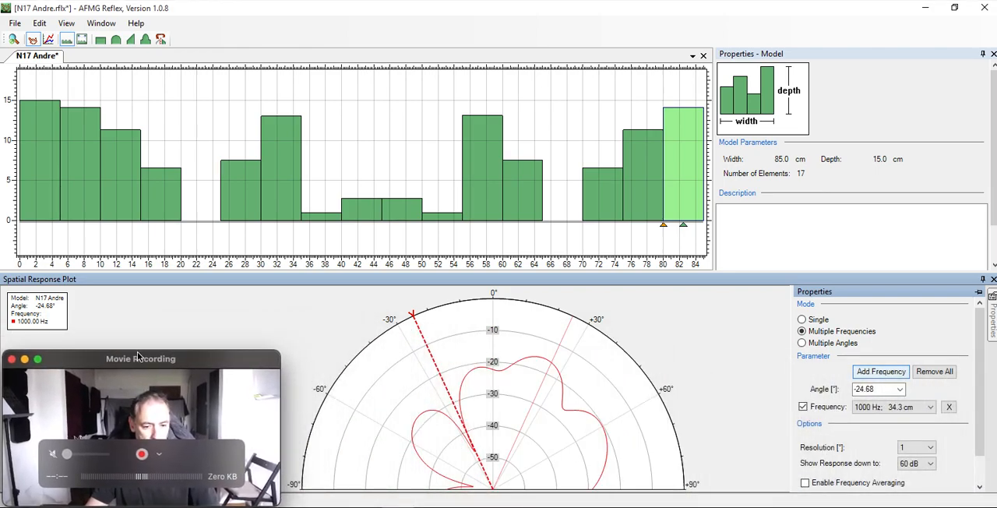
scroll(883, 421, down, 1)
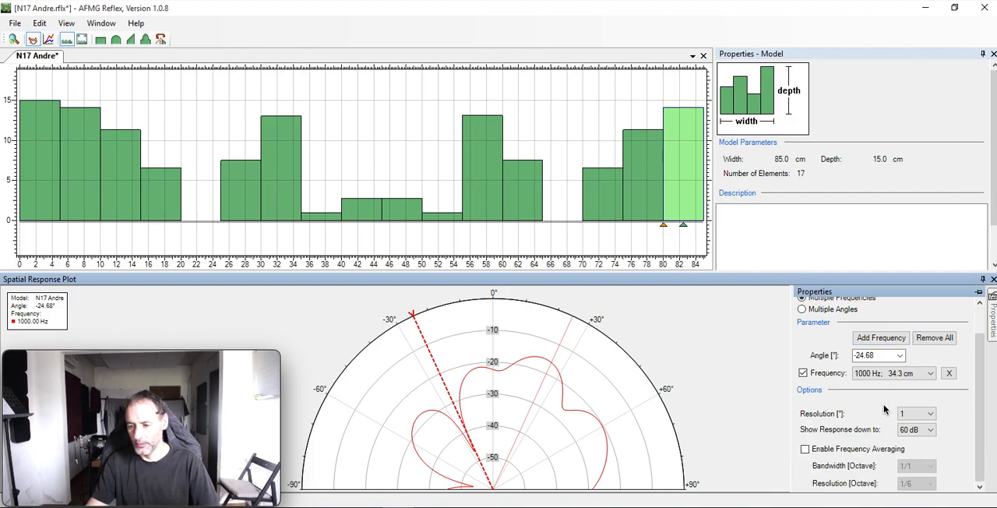
click(882, 338)
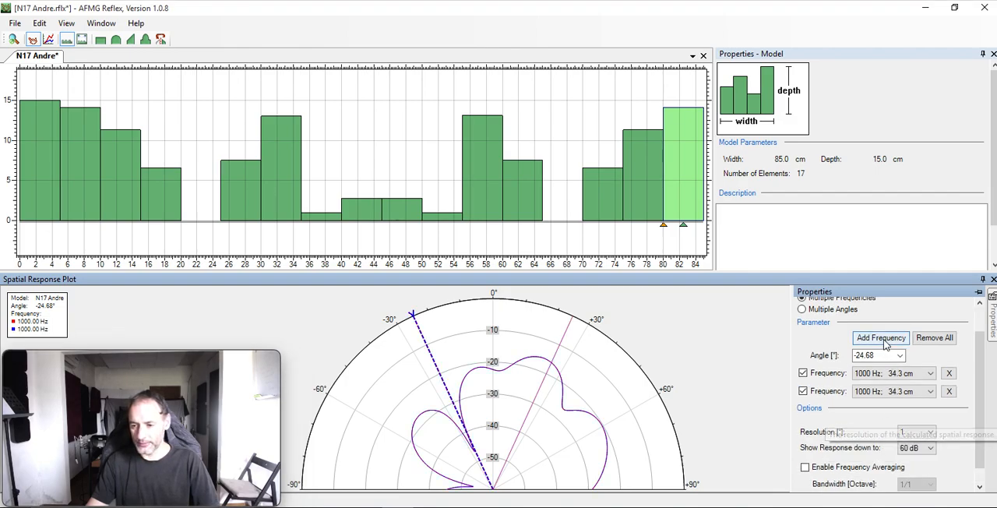
click(884, 391)
click(876, 269)
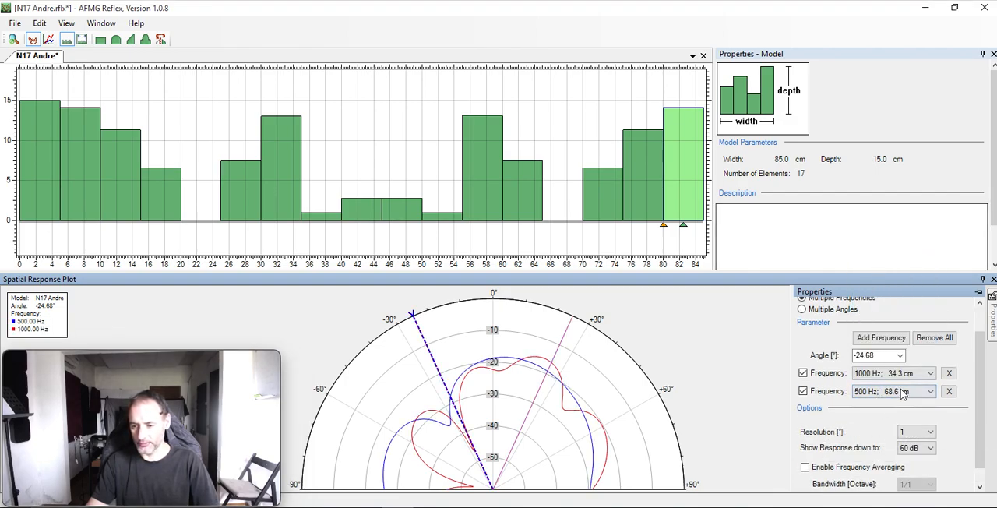
Add a third frequency to the Spatial Response Plot and set it to 2000 Hz.
click(871, 340)
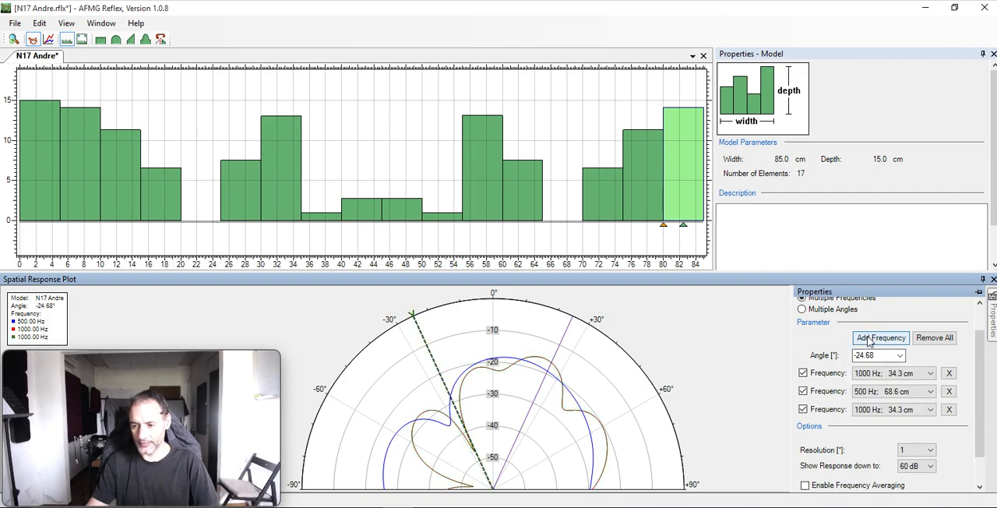
click(883, 410)
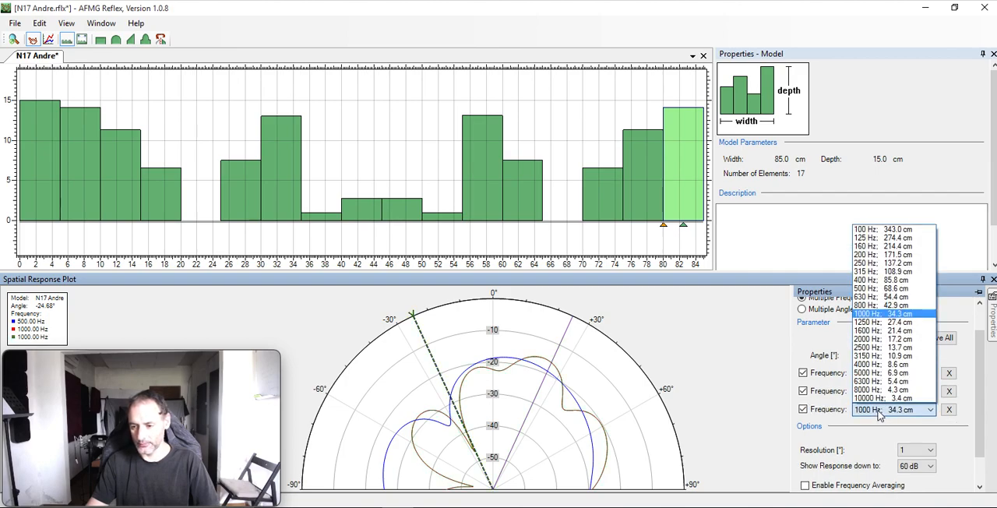
click(875, 339)
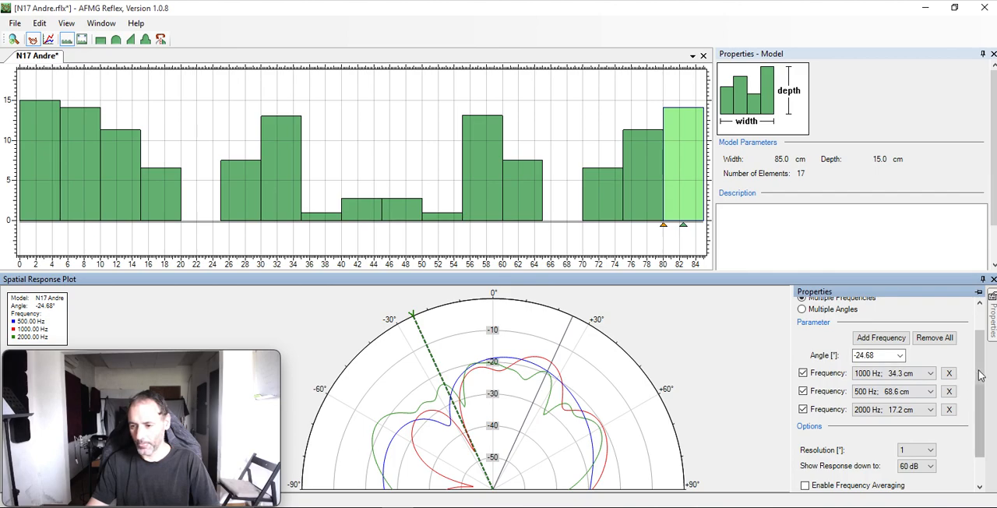
drag(980, 376, 980, 400)
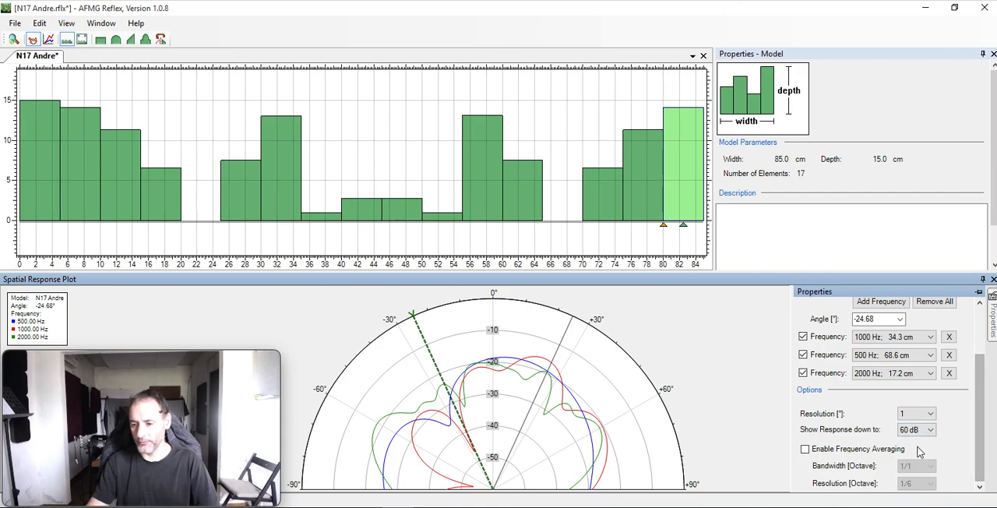
Switch the Spatial Response Plot to Multiple Angles mode and add a second incidence angle of 0°.
drag(979, 399, 980, 310)
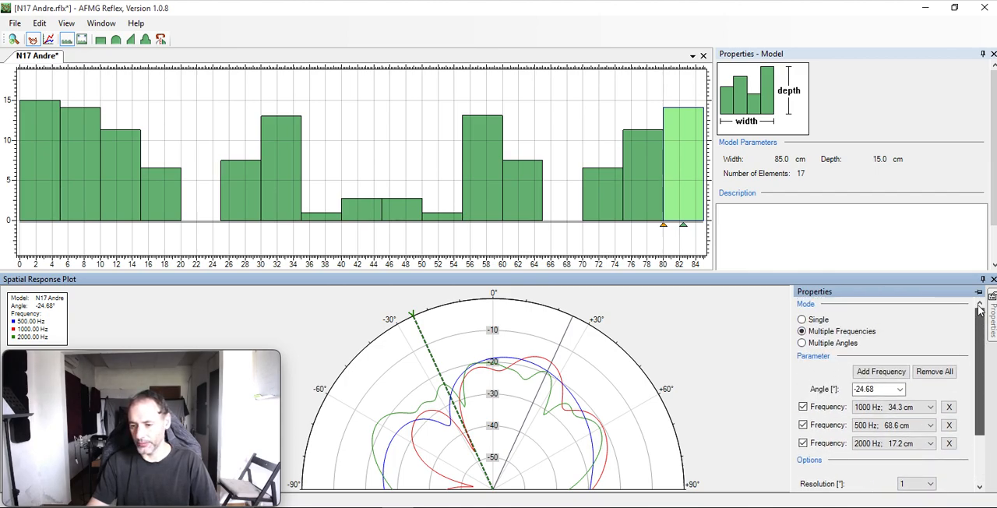
click(819, 343)
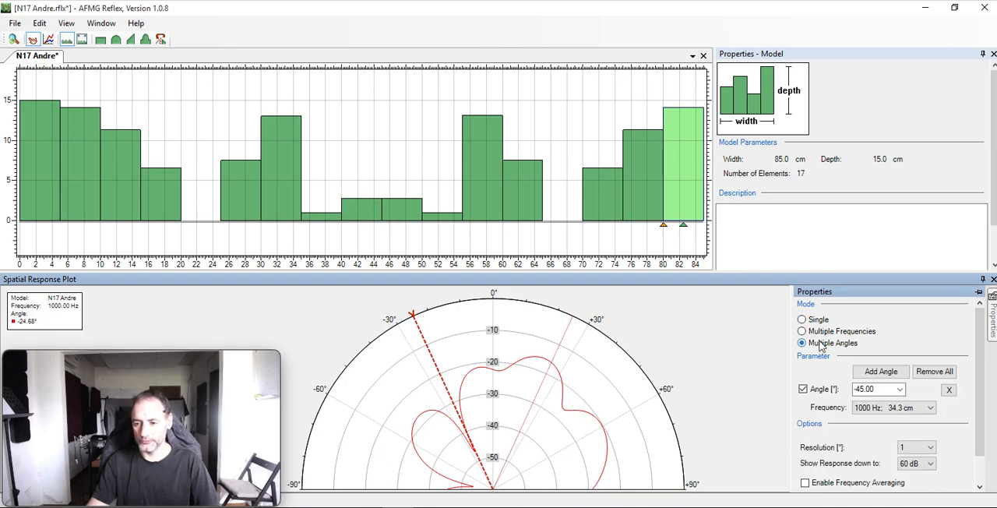
click(881, 372)
double_click(884, 404)
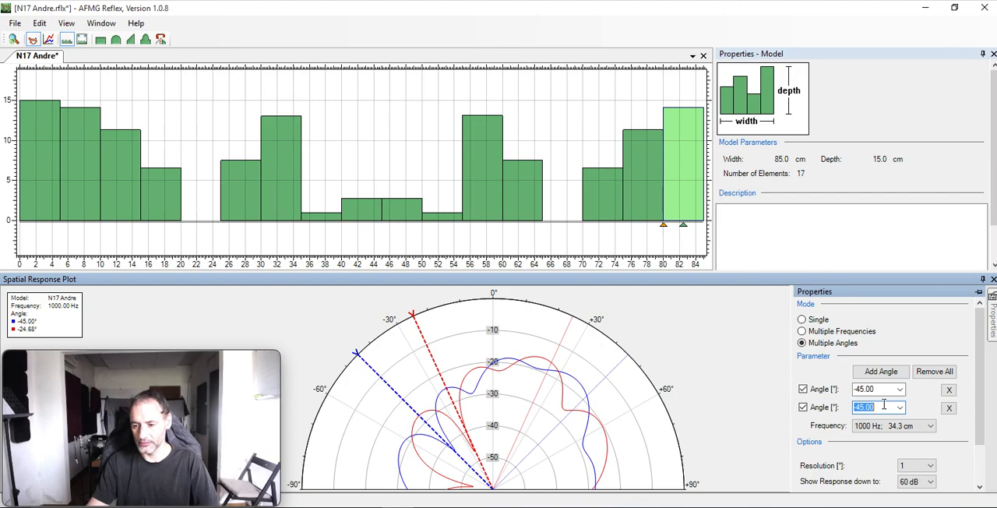
text(0)
key(Return)
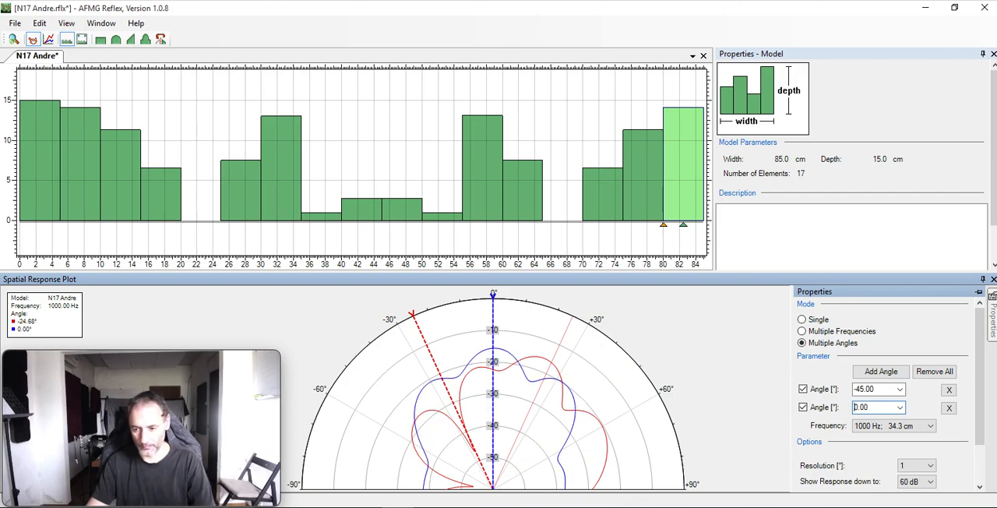
Add a third incidence angle to the Spatial Response Plot and set it to -60°.
click(881, 371)
double_click(857, 425)
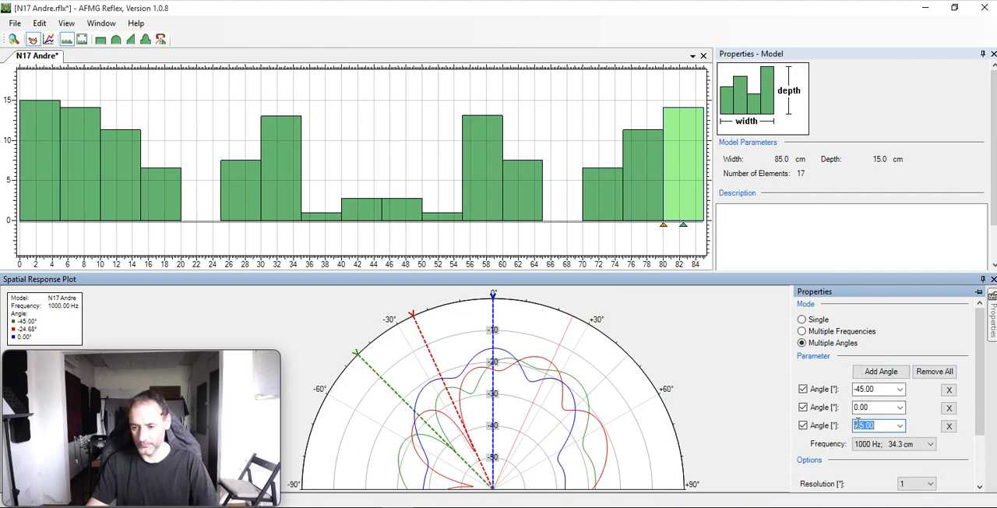
click(859, 425)
key(BackSpace)
text(60)
key(Return)
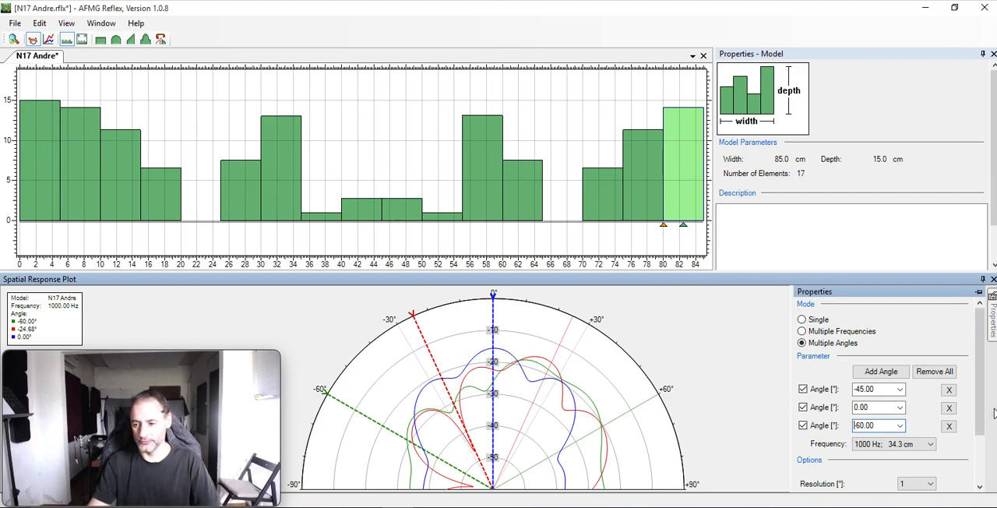
Remove the 0° and -60° angles from the Spatial Response Plot.
drag(982, 385, 981, 489)
scroll(988, 399, up, 3)
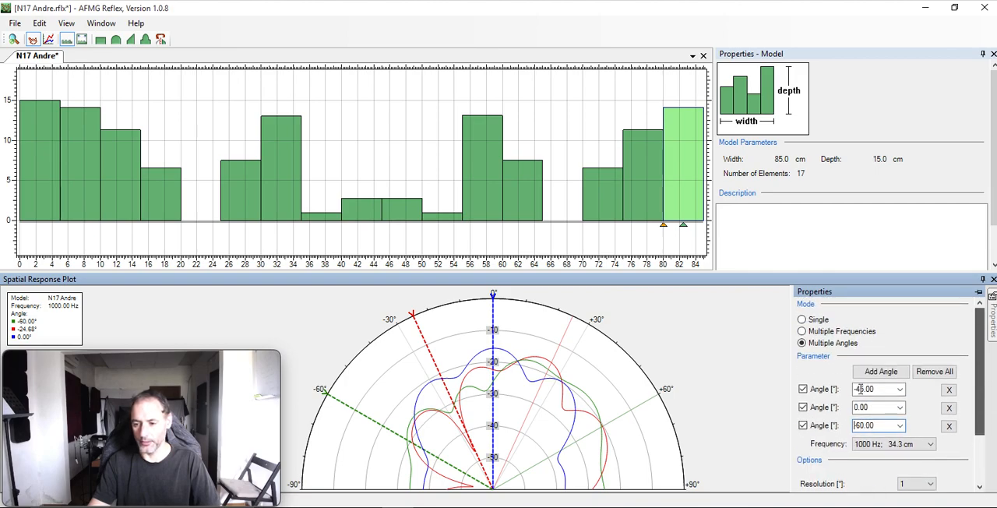
click(949, 411)
click(948, 411)
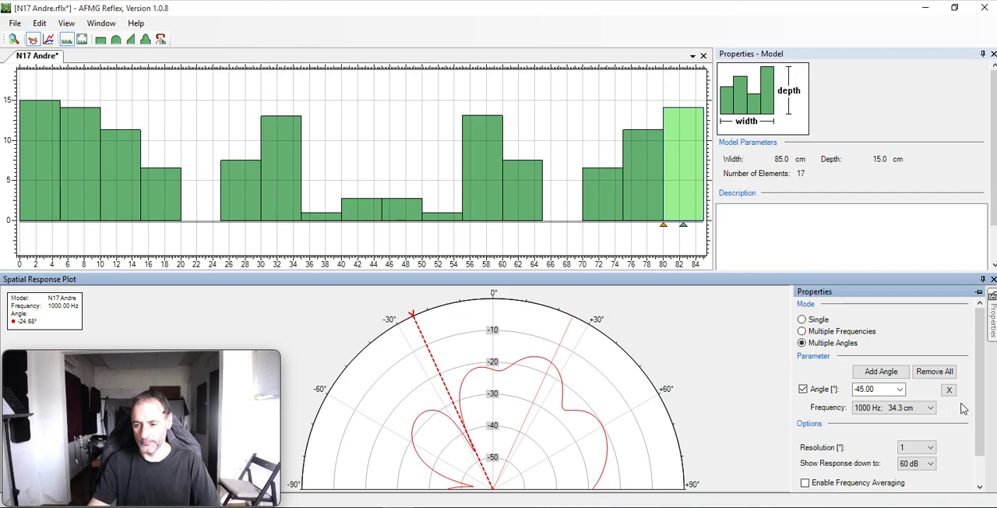
Open the Schroeder_qrd_6periods model, discarding the unsaved changes in N17 Andre, and accept the license limitation.
drag(978, 395, 977, 347)
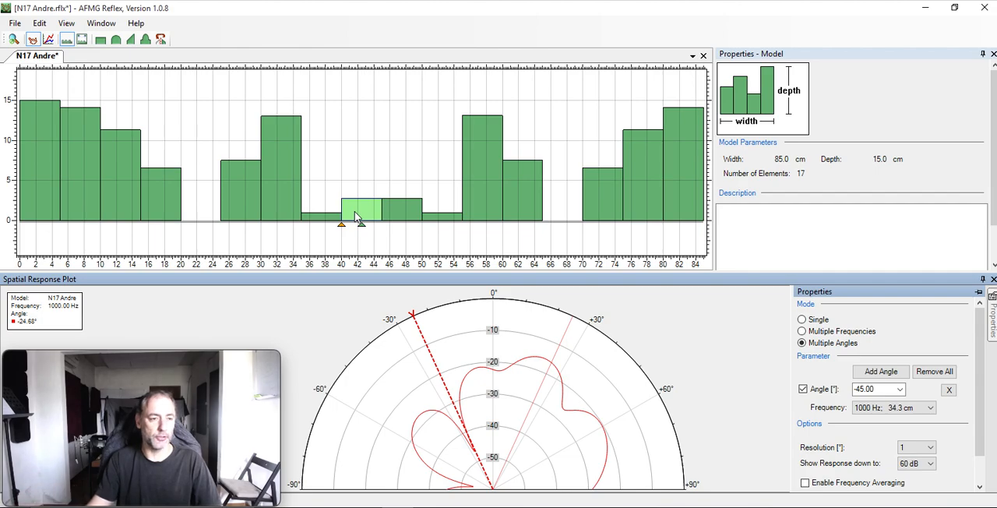
click(18, 28)
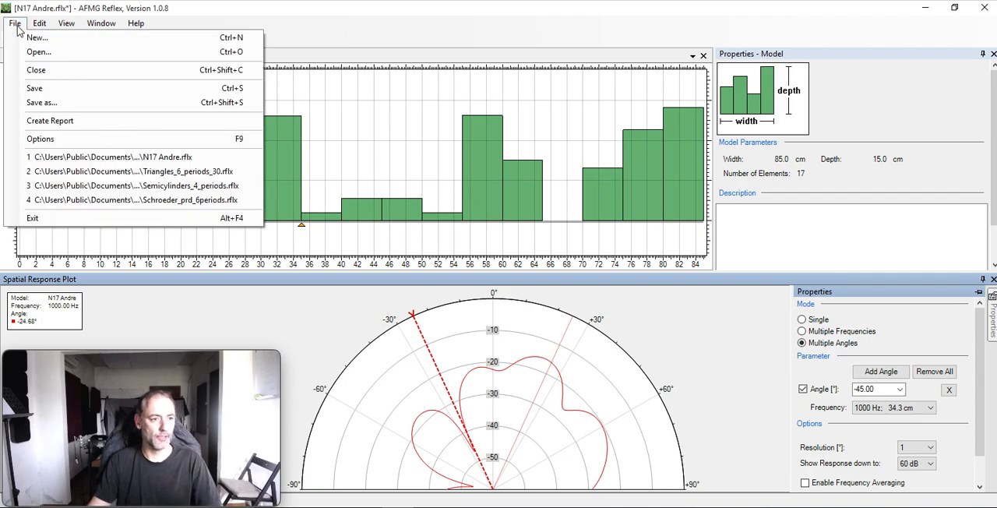
click(32, 54)
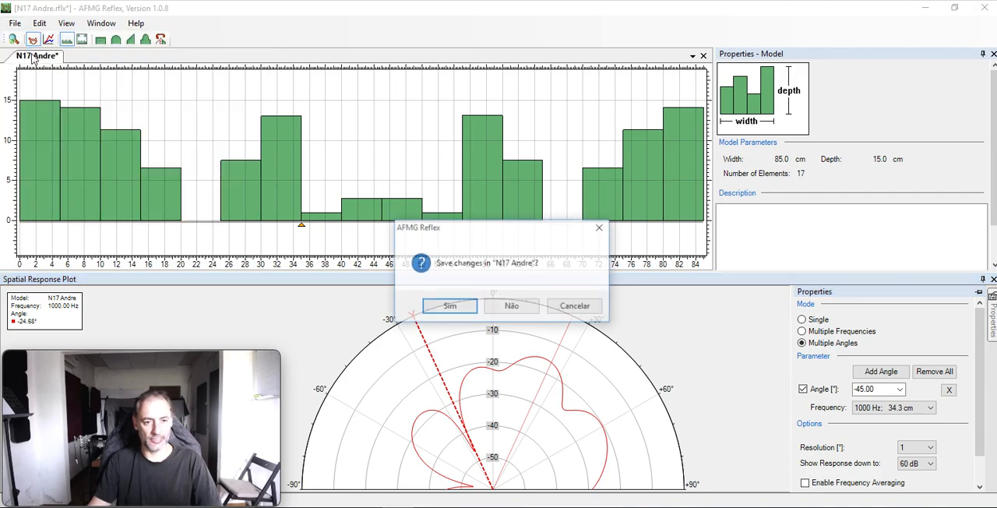
click(514, 307)
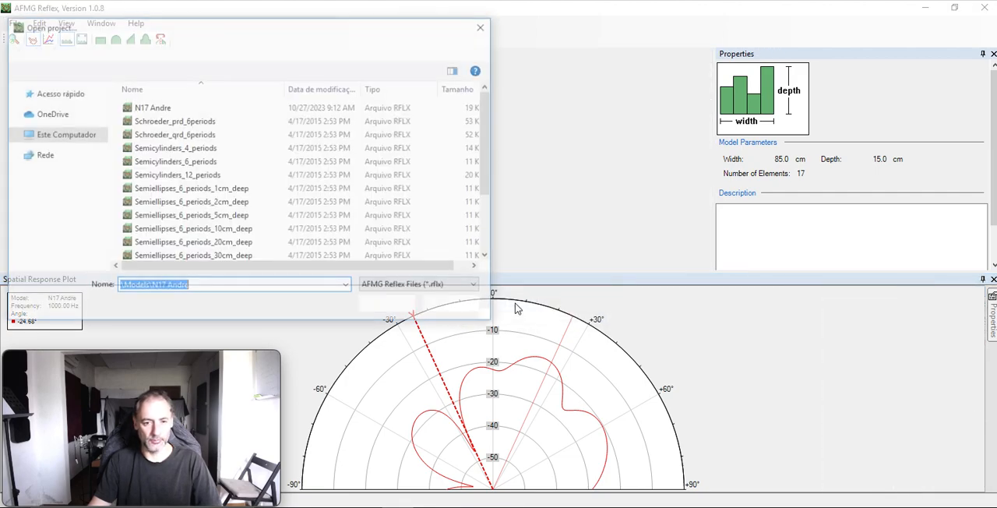
click(195, 137)
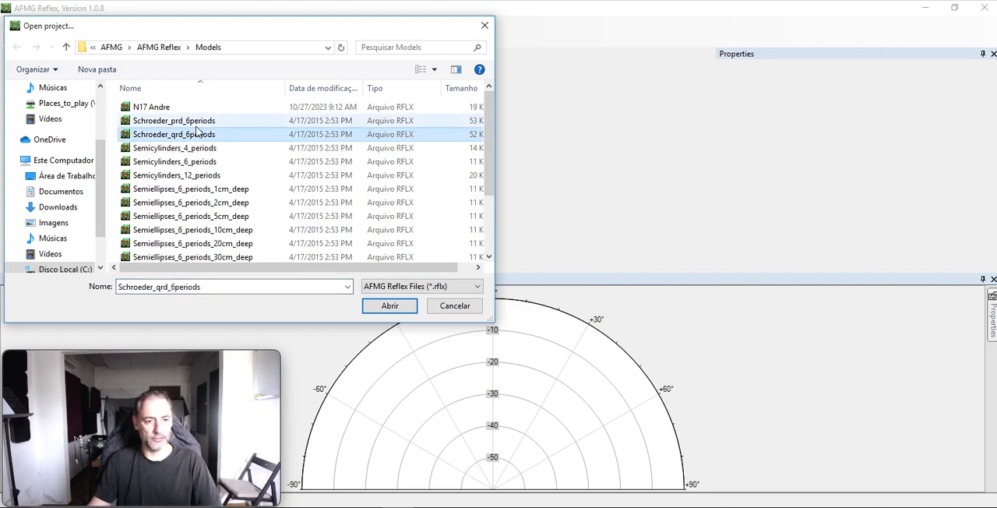
double_click(197, 138)
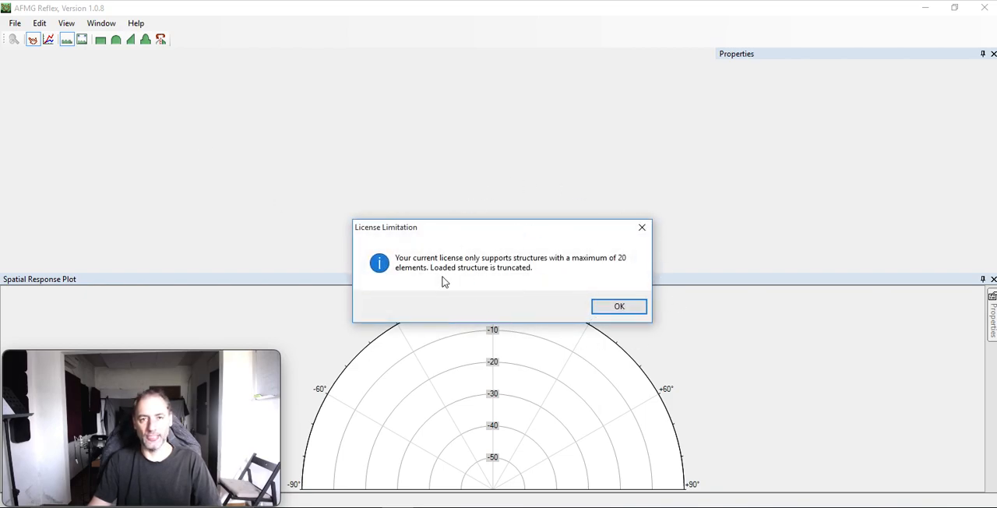
click(619, 307)
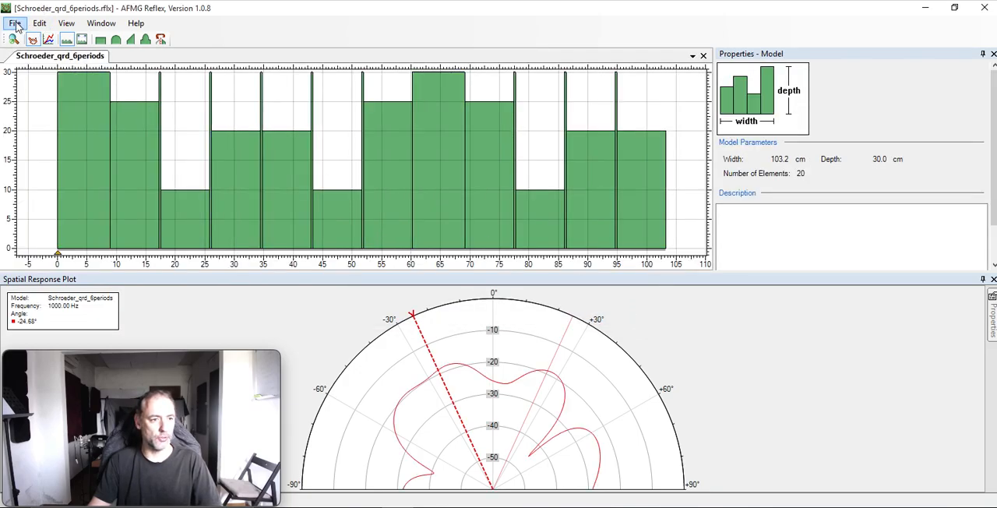
Browse the Models folder and reload Schroeder_qrd_6periods, accepting the license limitation again.
click(16, 24)
click(37, 52)
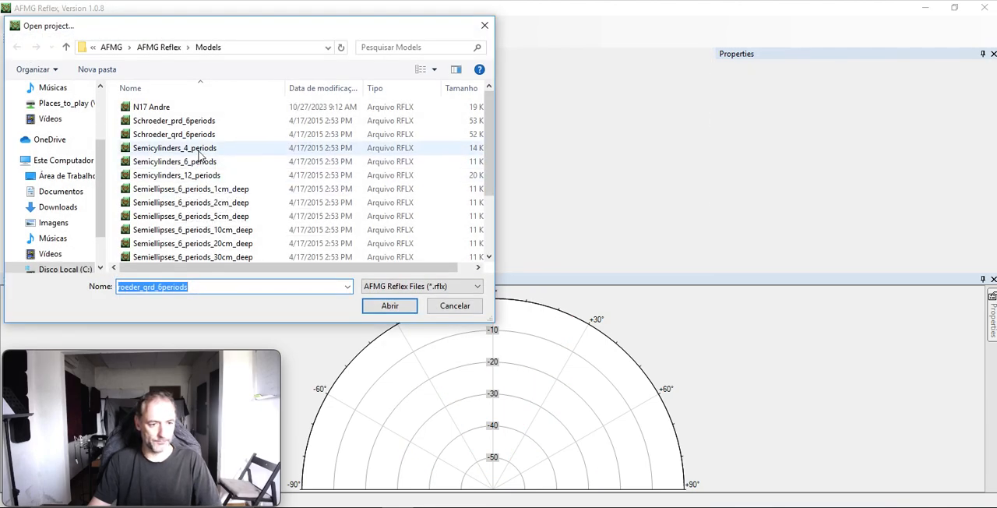
scroll(209, 179, down, 2)
scroll(209, 179, up, 2)
scroll(209, 179, down, 2)
scroll(209, 180, up, 2)
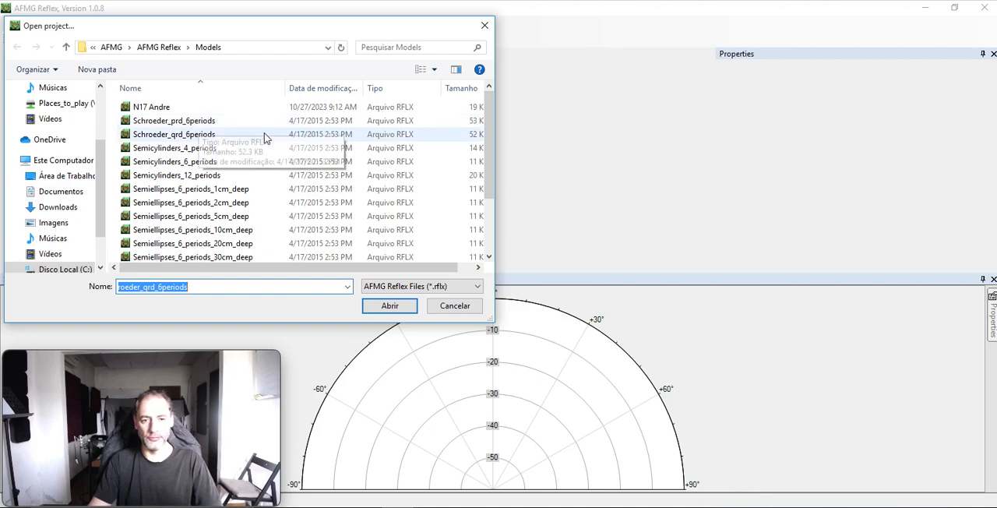
double_click(209, 138)
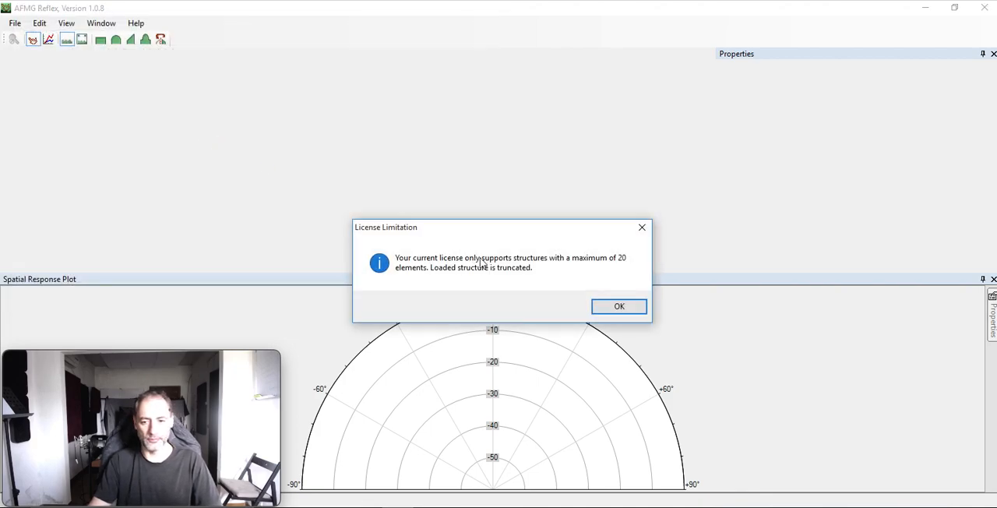
click(615, 307)
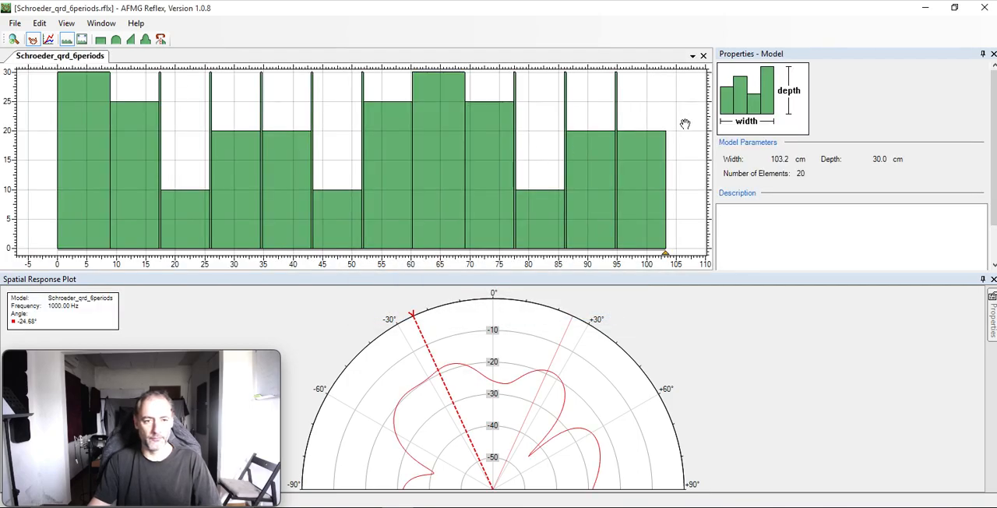
Inspect the dimensions of individual Schroeder QRD elements, including the second block, a shallower well and the thin divider beside it.
click(143, 133)
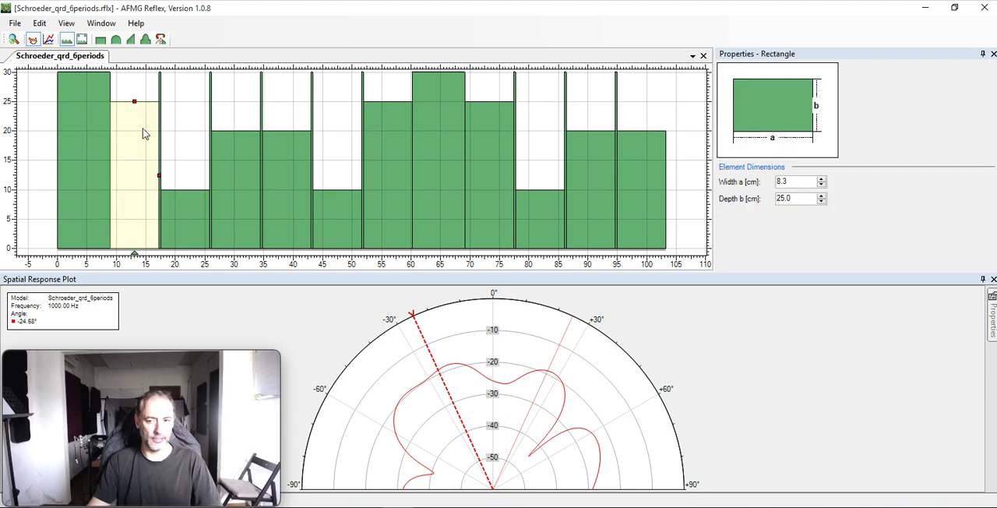
click(144, 94)
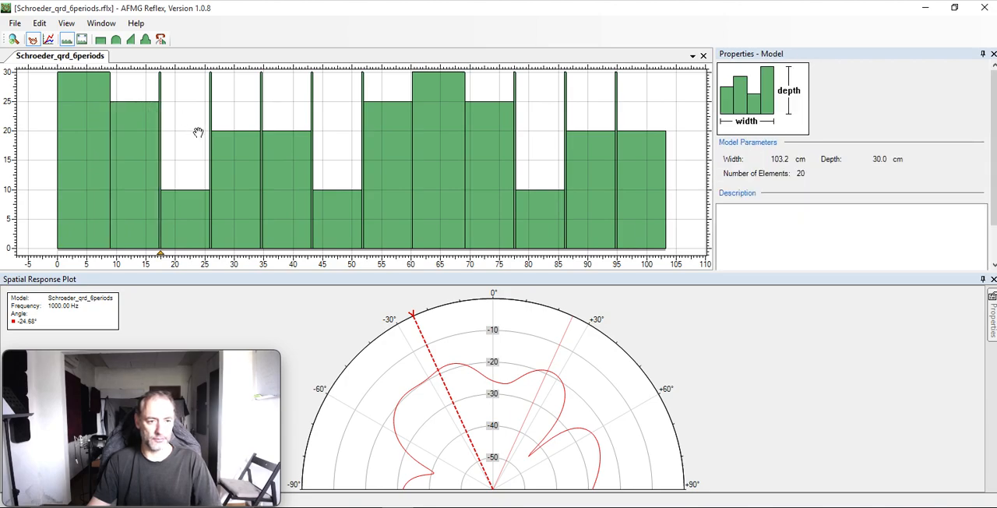
click(194, 210)
click(233, 198)
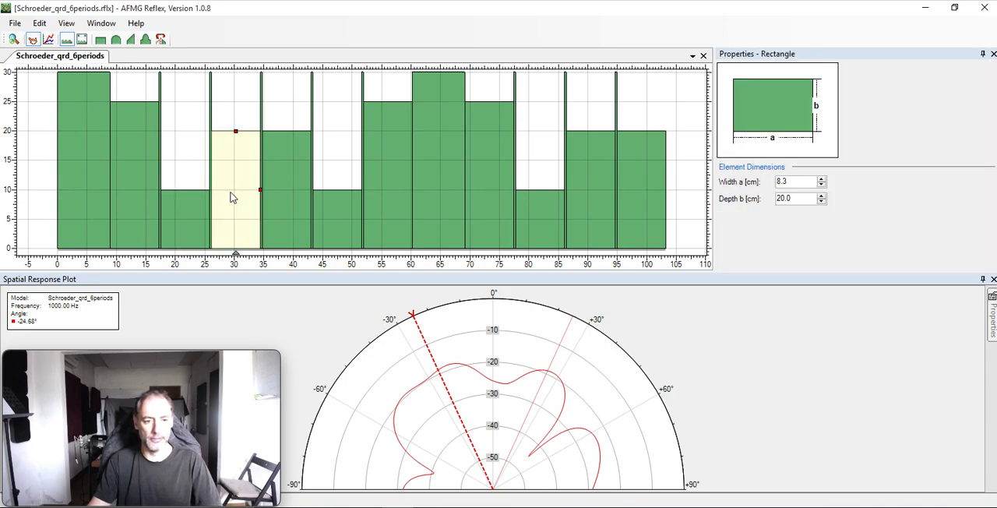
click(160, 88)
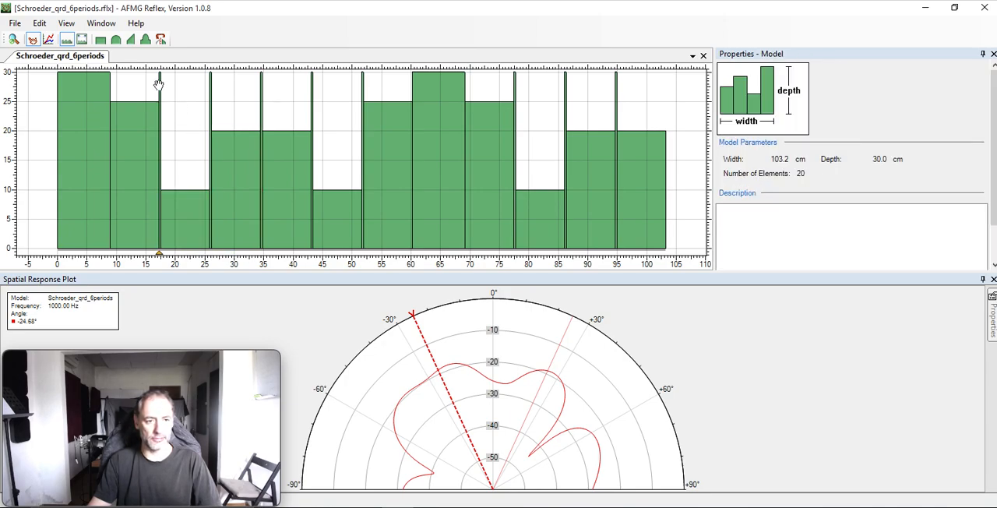
click(160, 85)
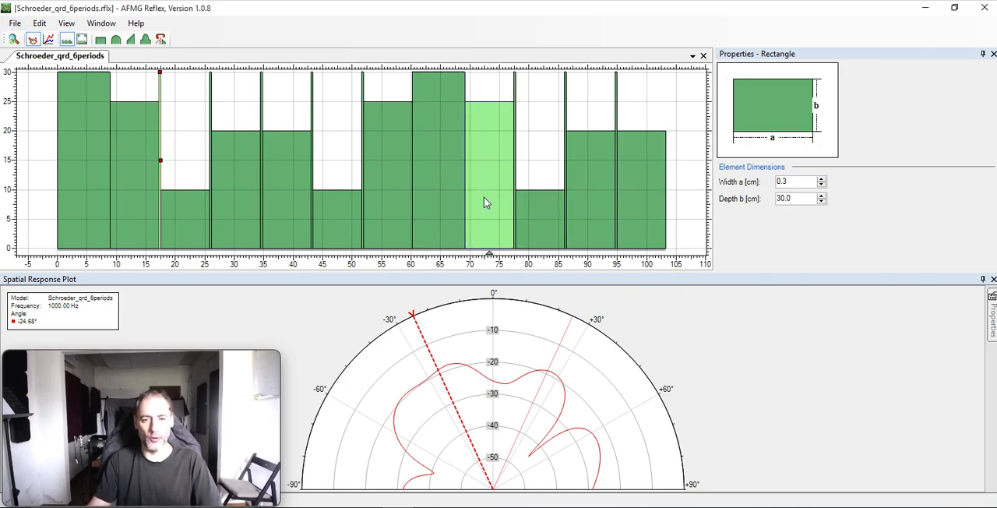
Open the Semiellipses_6_periods_1cm_deep model from the Models folder.
click(14, 23)
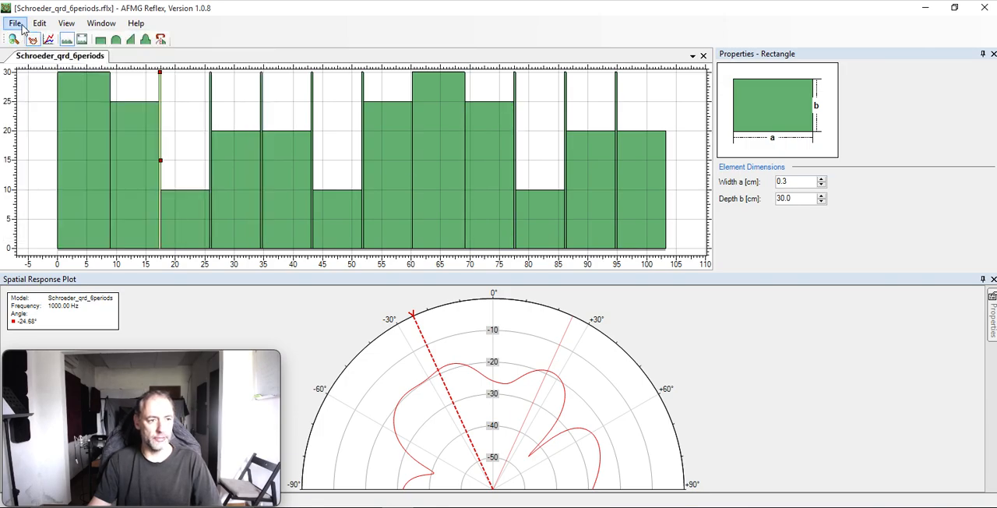
click(31, 51)
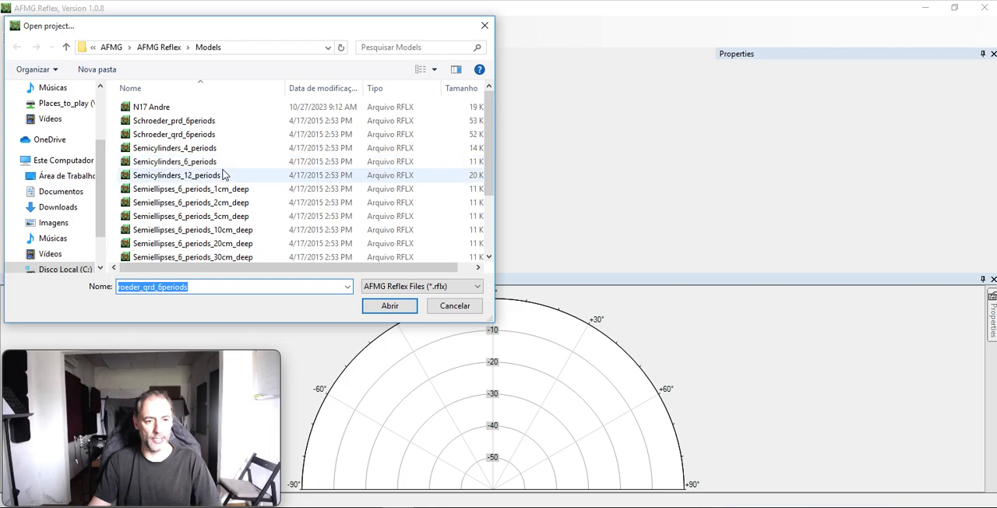
scroll(224, 212, down, 4)
scroll(214, 204, up, 4)
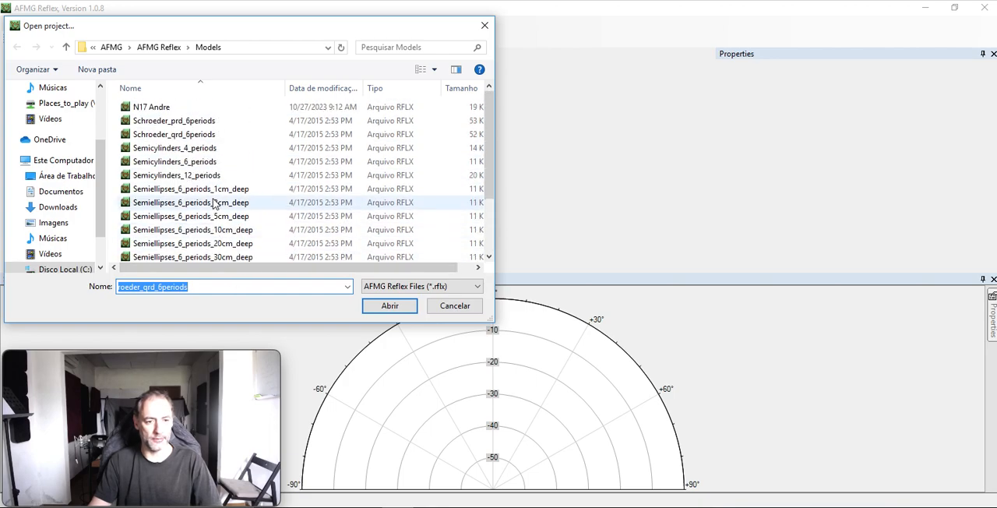
double_click(208, 191)
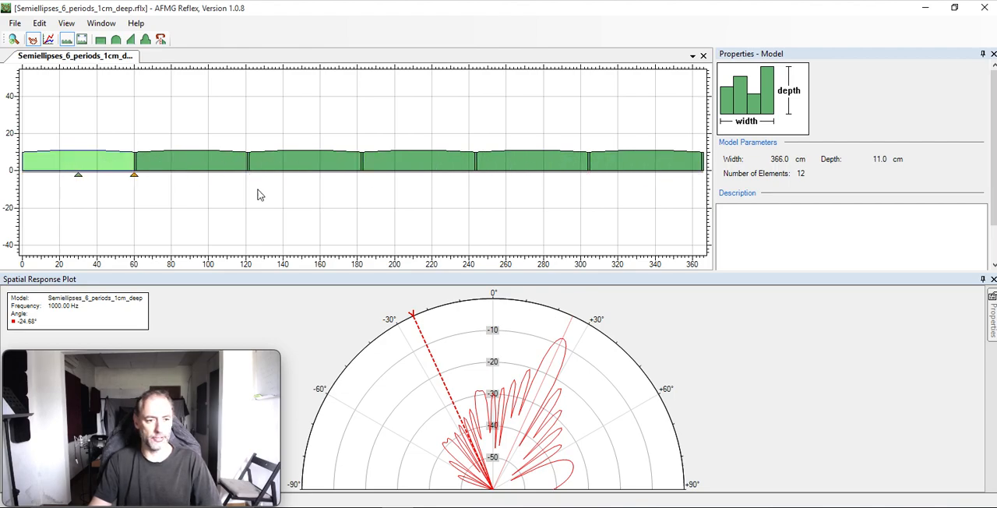
Examine the shallow semiellipse profile and inspect the dimensions of the fourth and last curved elements and a narrow spacer.
scroll(615, 225, up, 5)
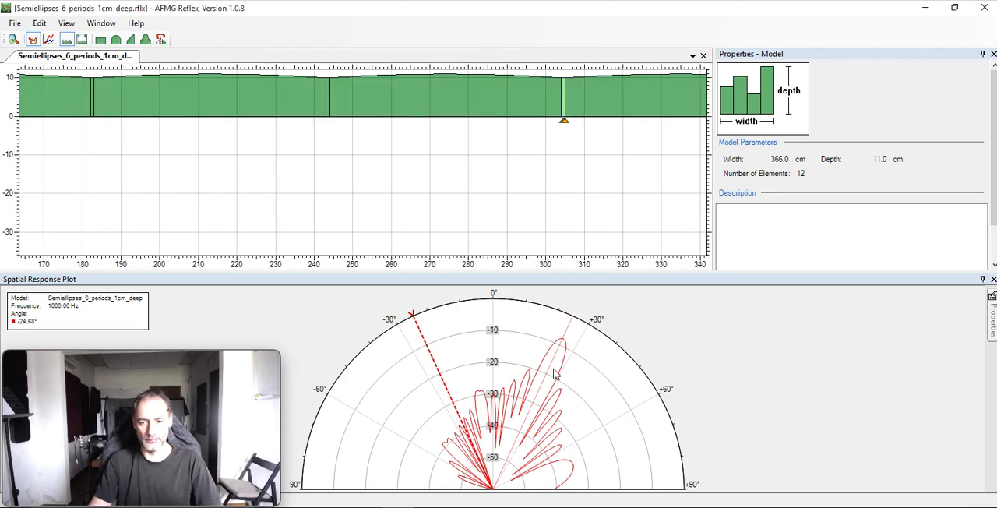
scroll(507, 198, down, 5)
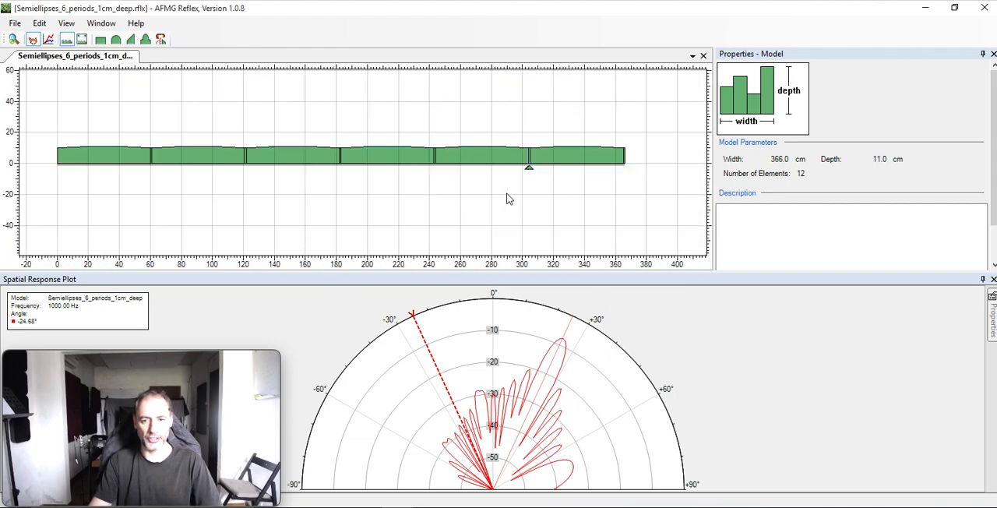
scroll(225, 163, up, 4)
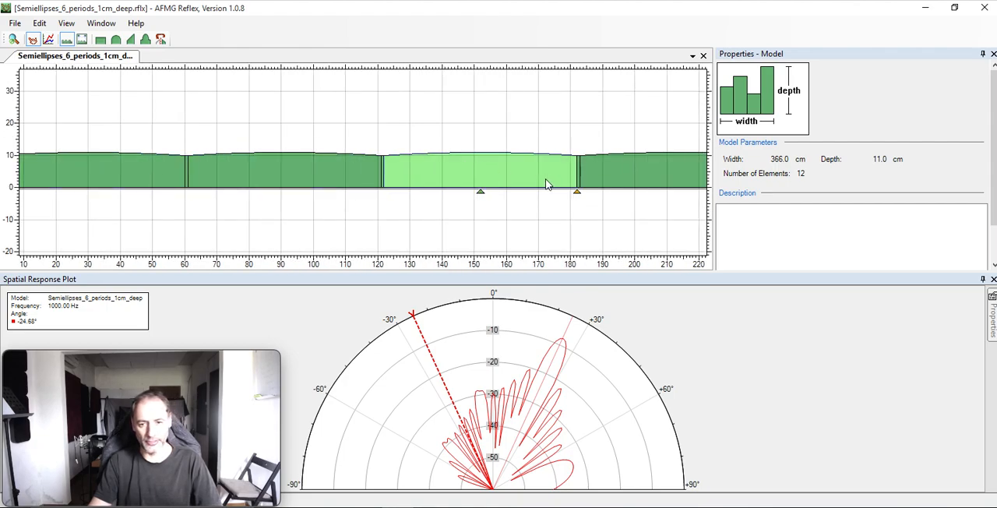
scroll(547, 183, down, 6)
scroll(567, 186, up, 4)
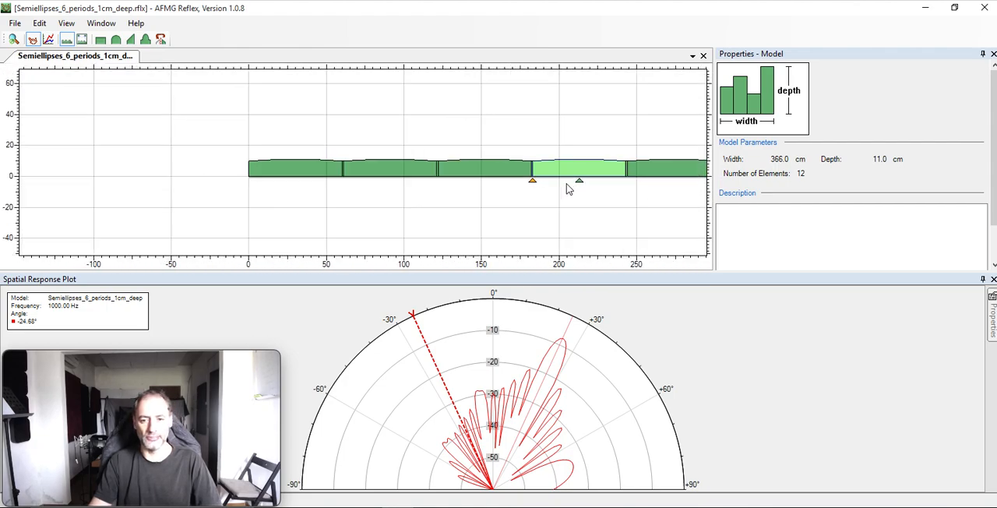
click(568, 182)
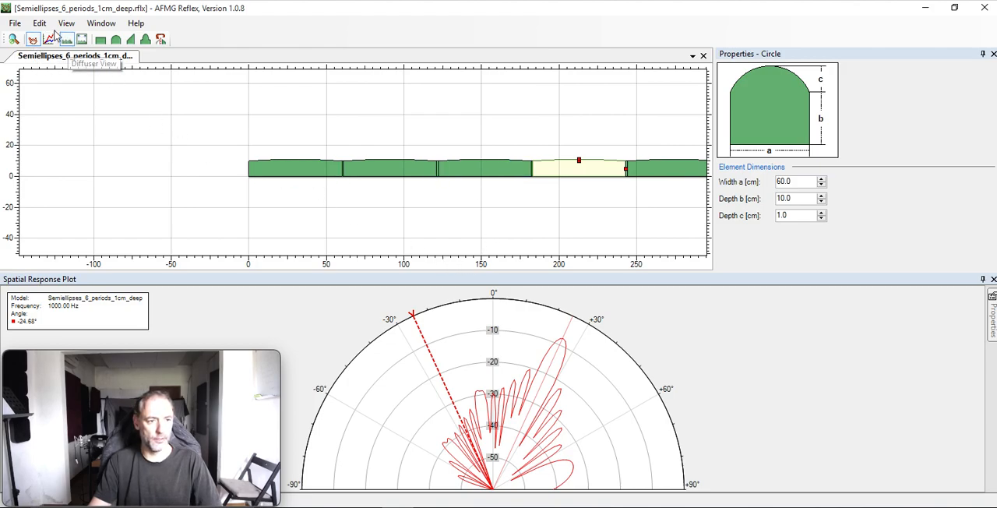
click(68, 24)
click(82, 38)
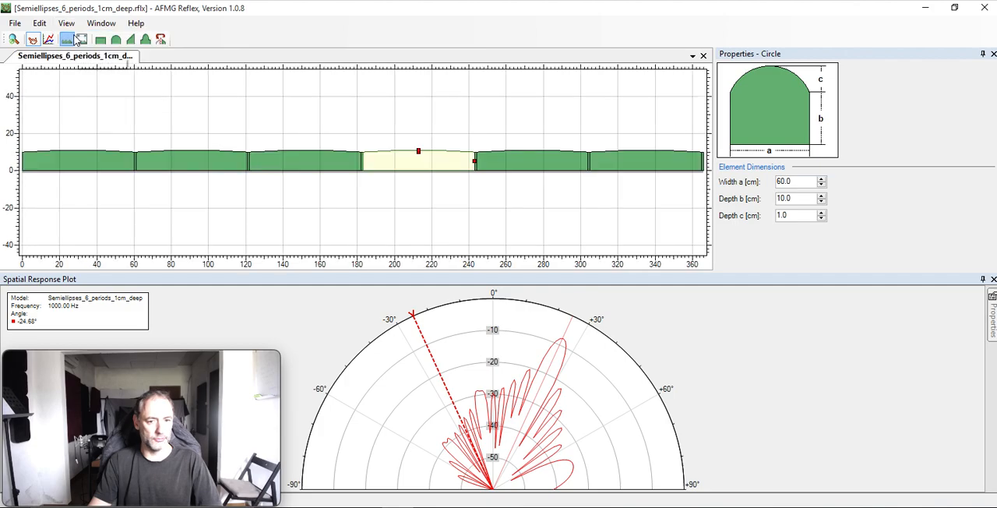
click(609, 187)
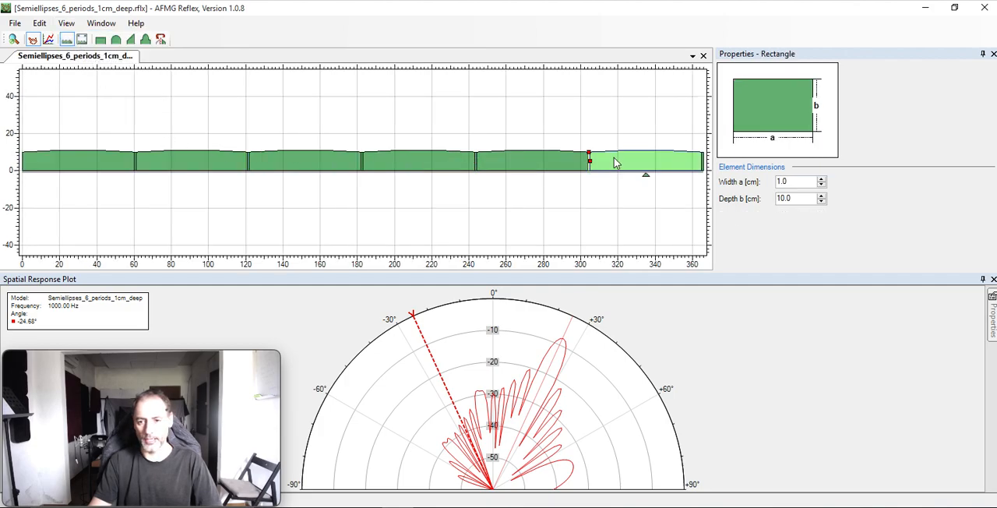
click(616, 162)
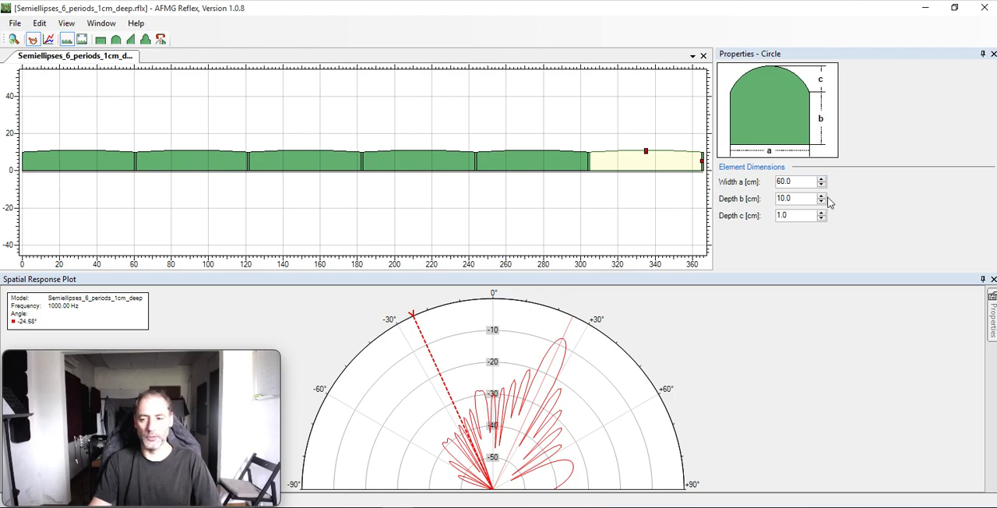
Open the Triangles_9_periods_45 model from the Models folder.
click(15, 23)
click(31, 51)
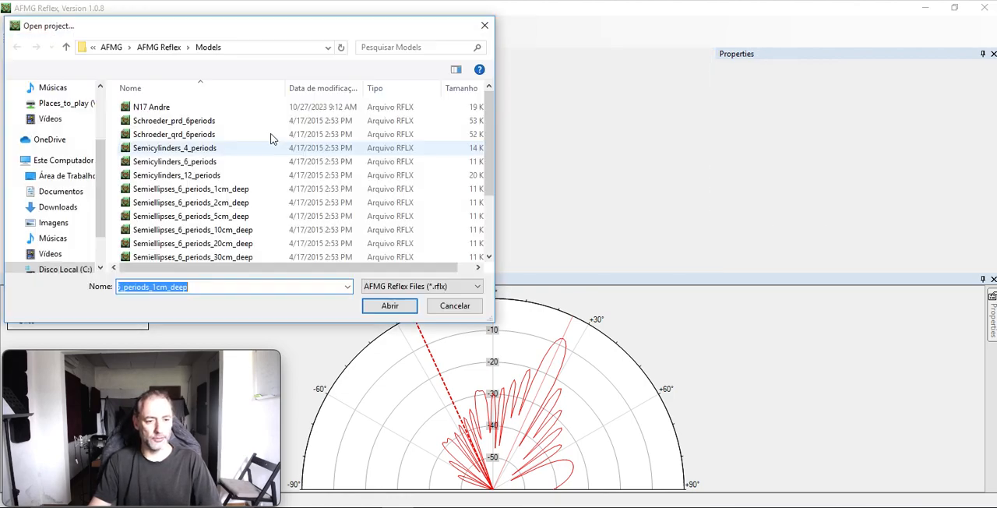
scroll(178, 179, down, 2)
scroll(178, 179, down, 1)
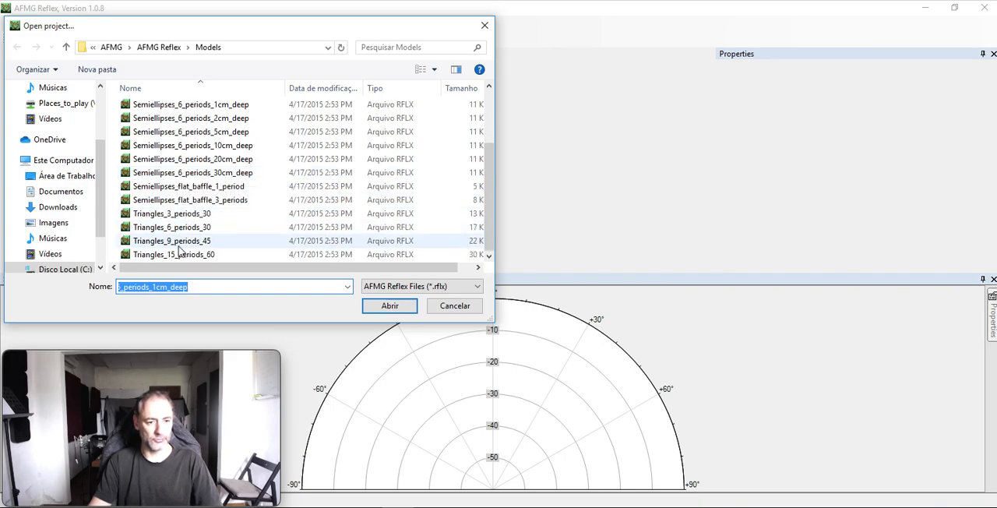
click(178, 244)
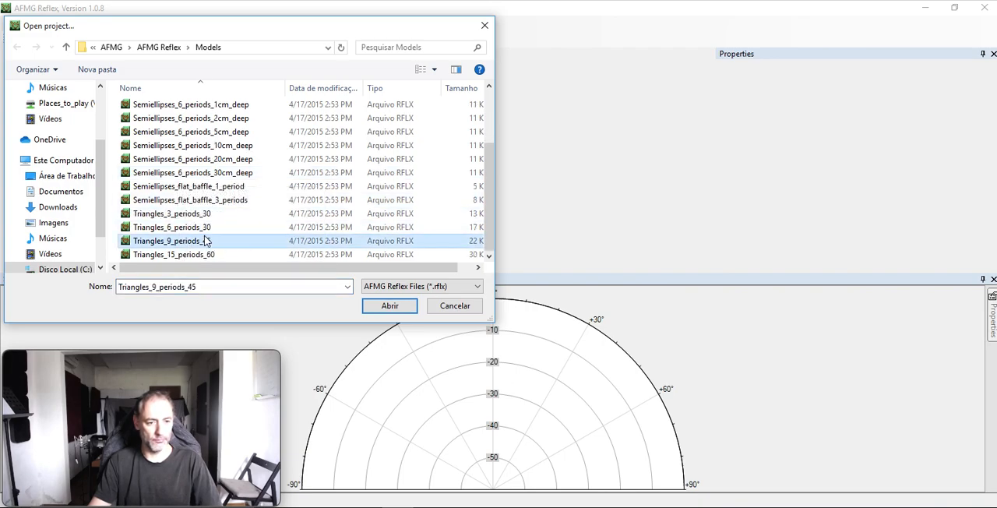
click(389, 305)
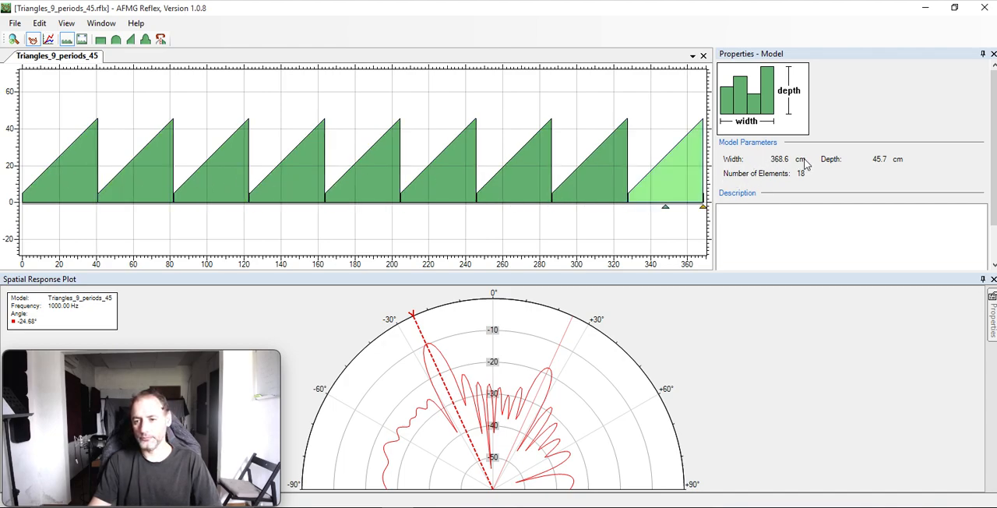
Open the Semiellipses_6_periods_20cm_deep model from the Models folder.
click(14, 25)
click(24, 50)
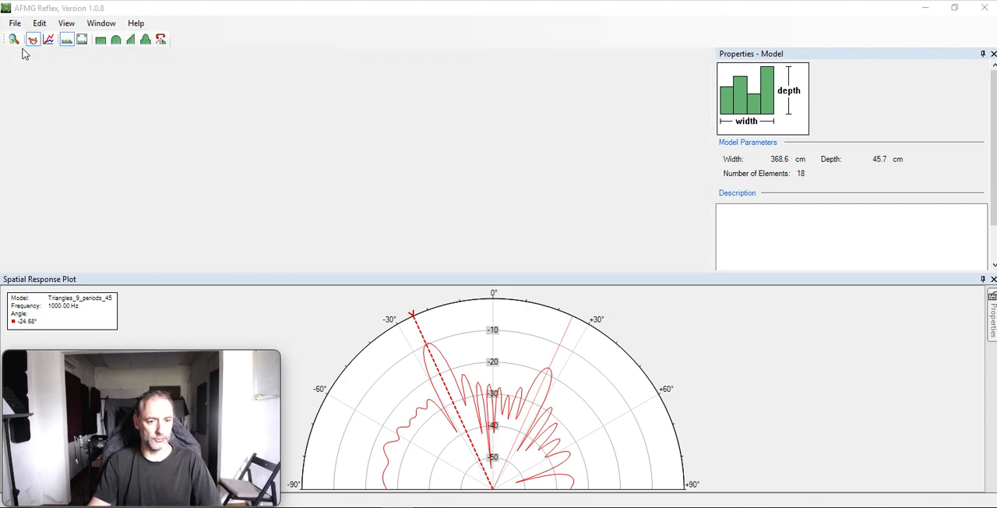
scroll(166, 175, down, 2)
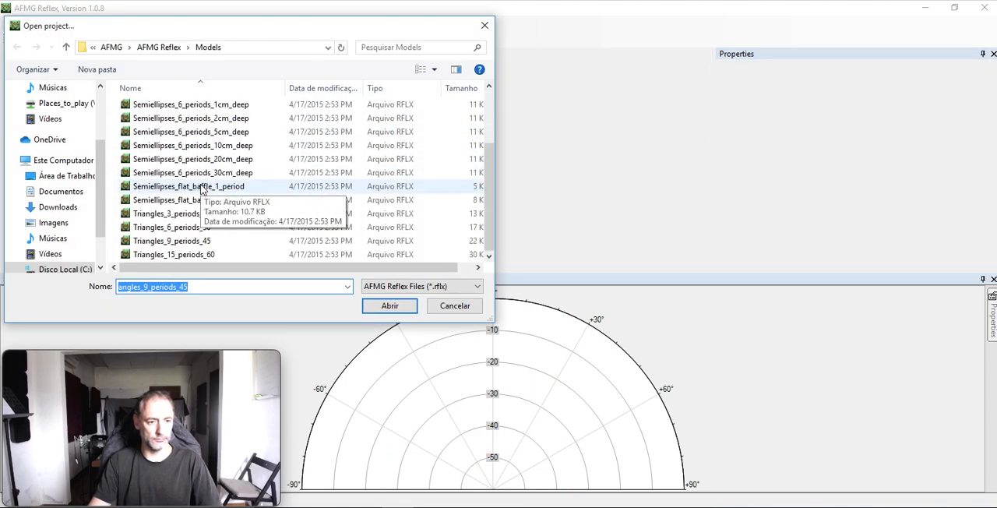
scroll(201, 189, up, 2)
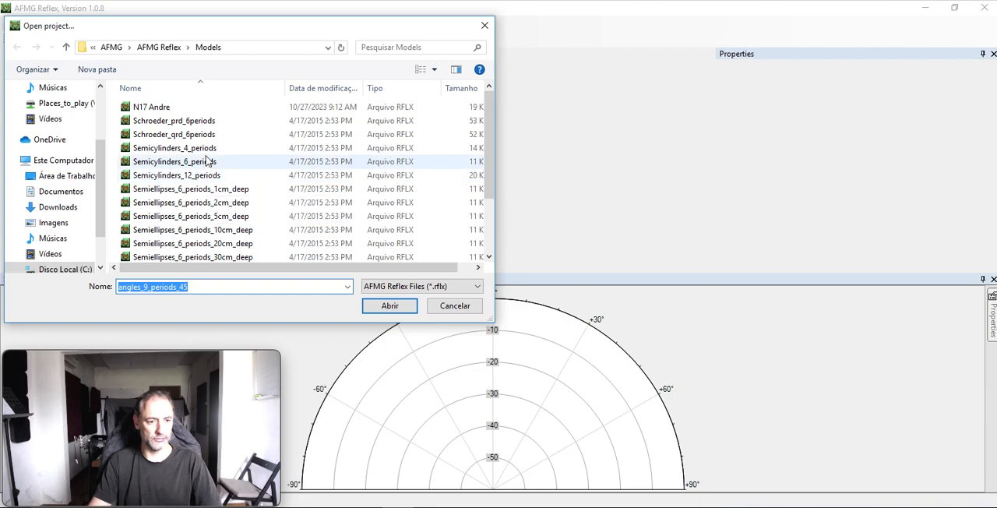
click(234, 190)
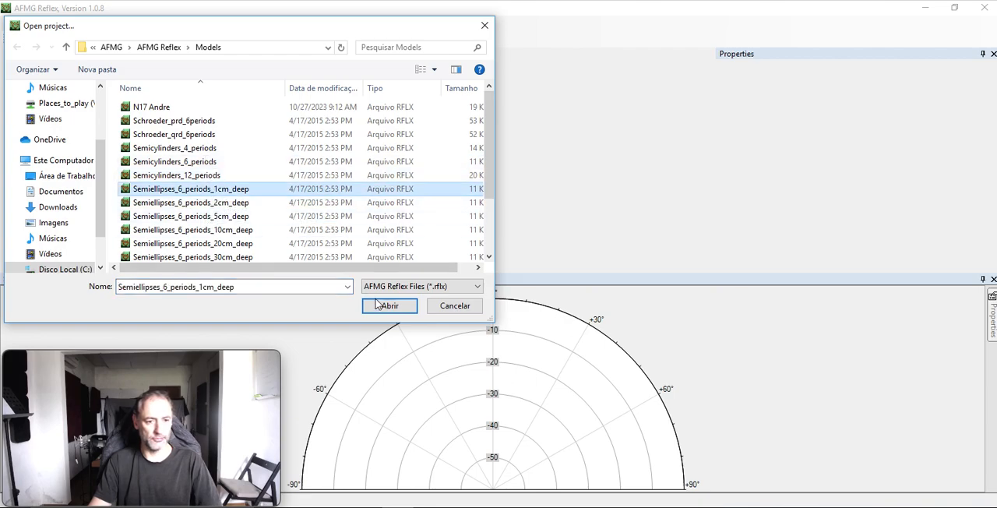
click(227, 244)
click(394, 308)
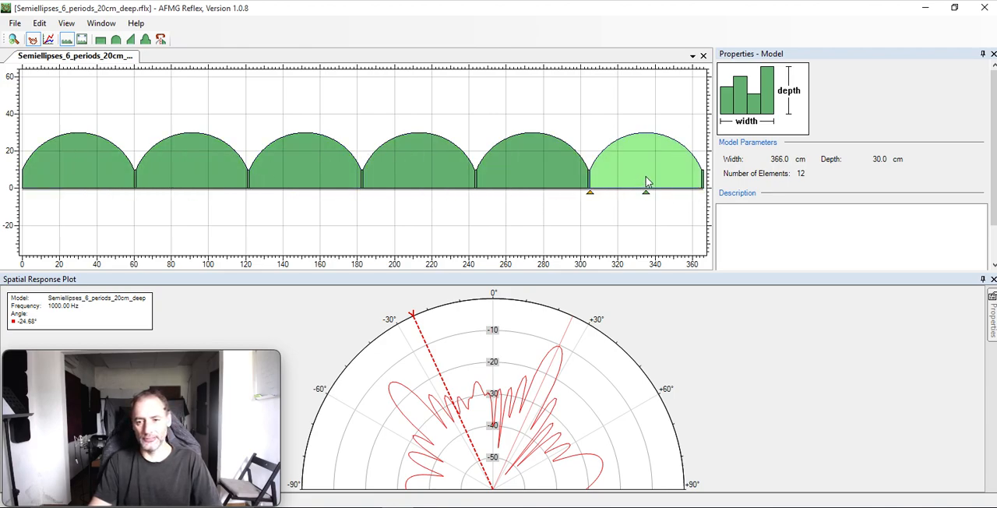
Set the fourth curved element's width a to 30 cm and its depth b to 20 cm.
click(507, 182)
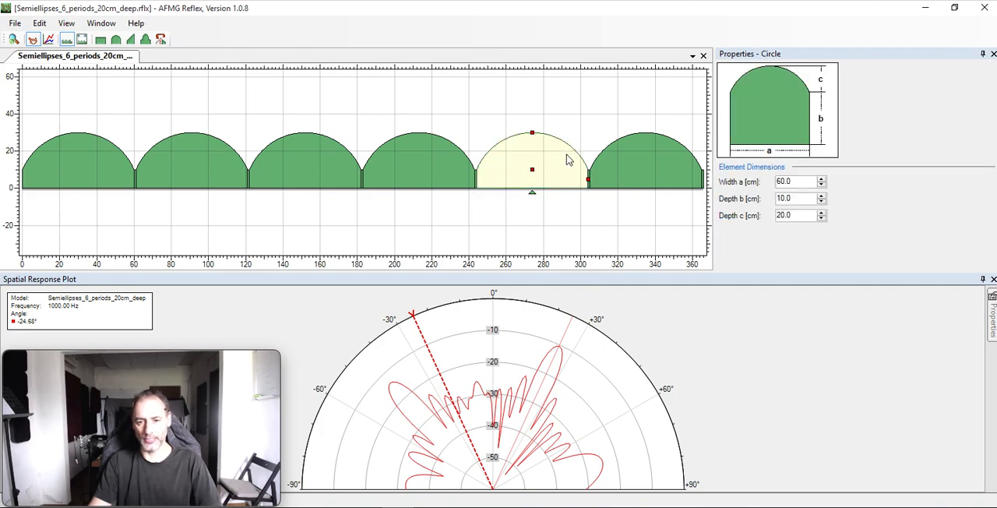
click(415, 149)
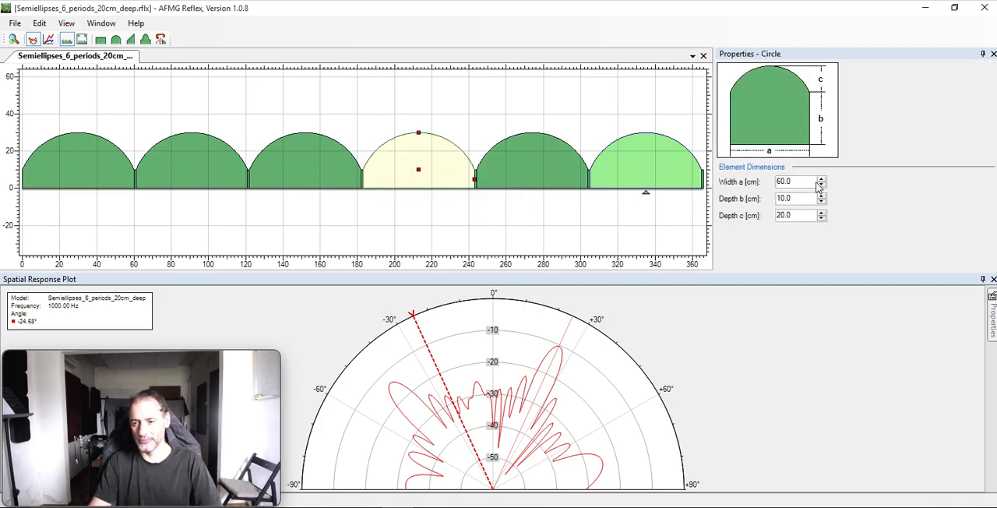
click(783, 182)
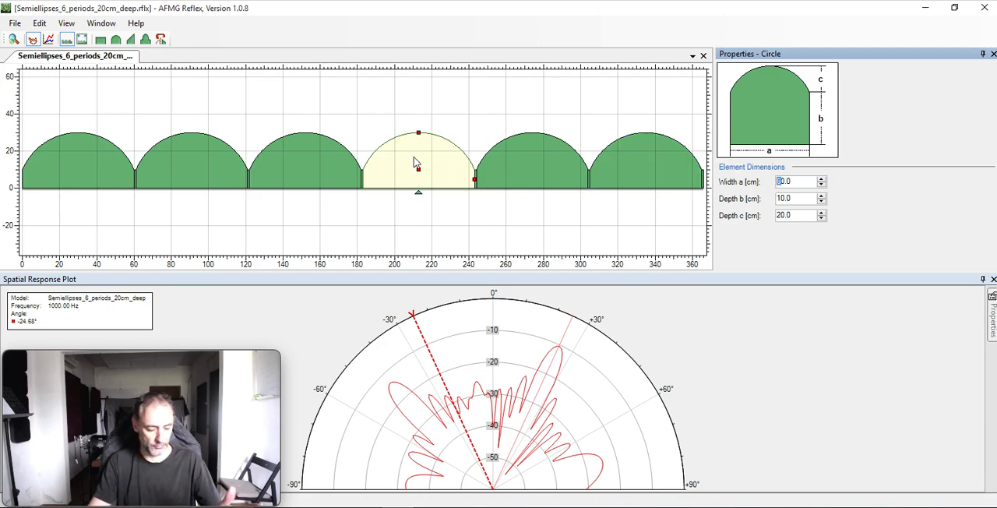
key(Tab)
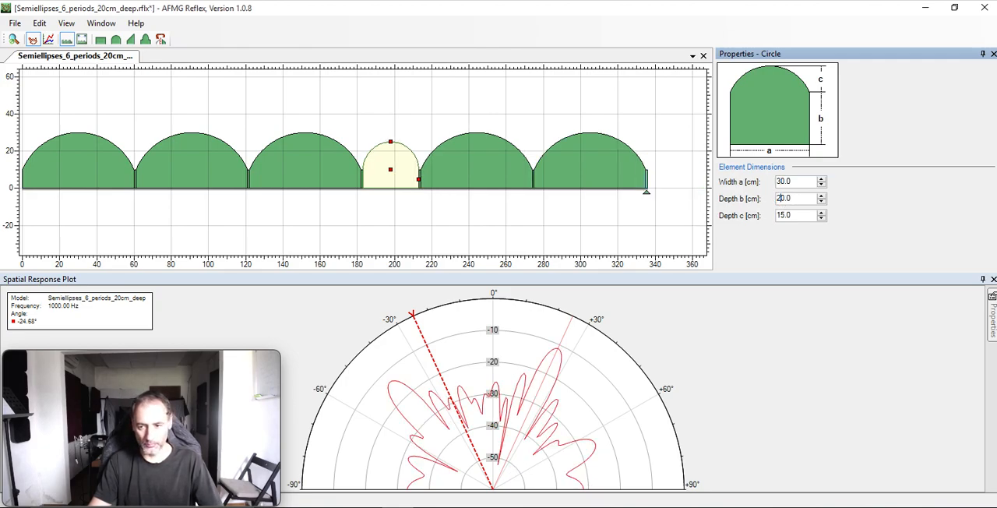
key(Return)
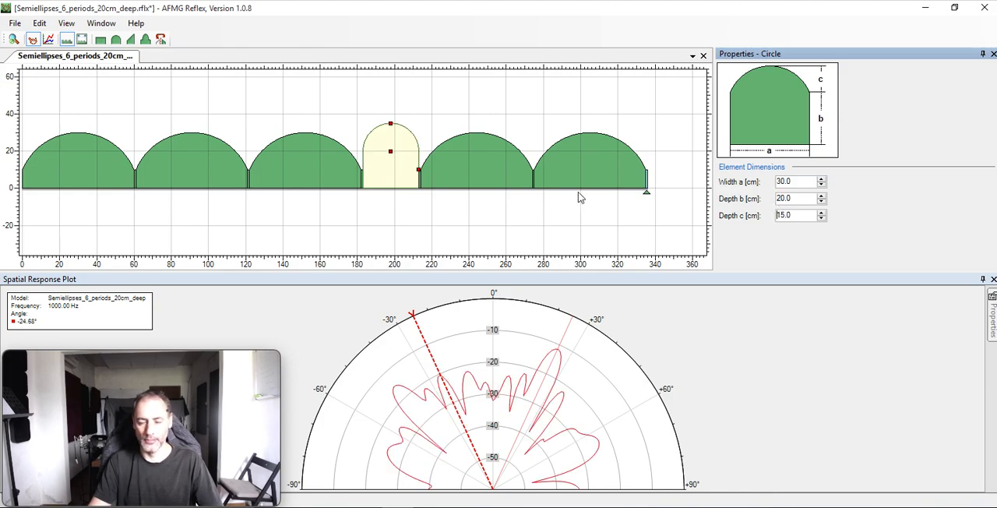
Set the second curved element's depth b to 30 cm and its width a to 20 cm.
click(190, 185)
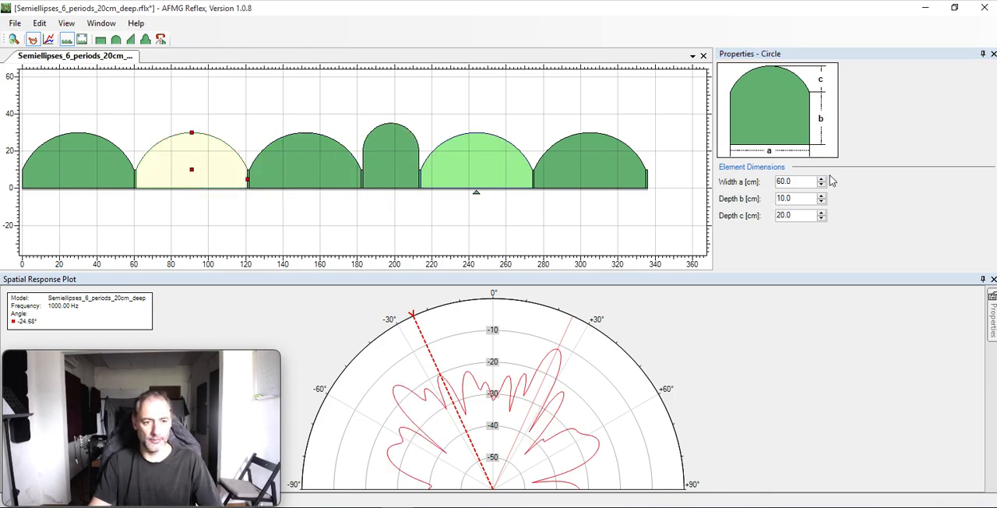
click(777, 200)
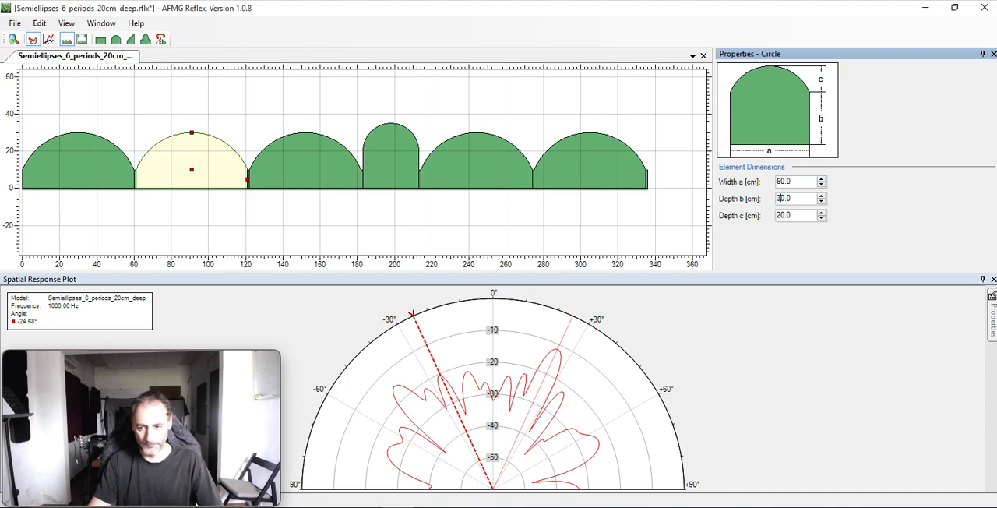
text(3)
key(Tab)
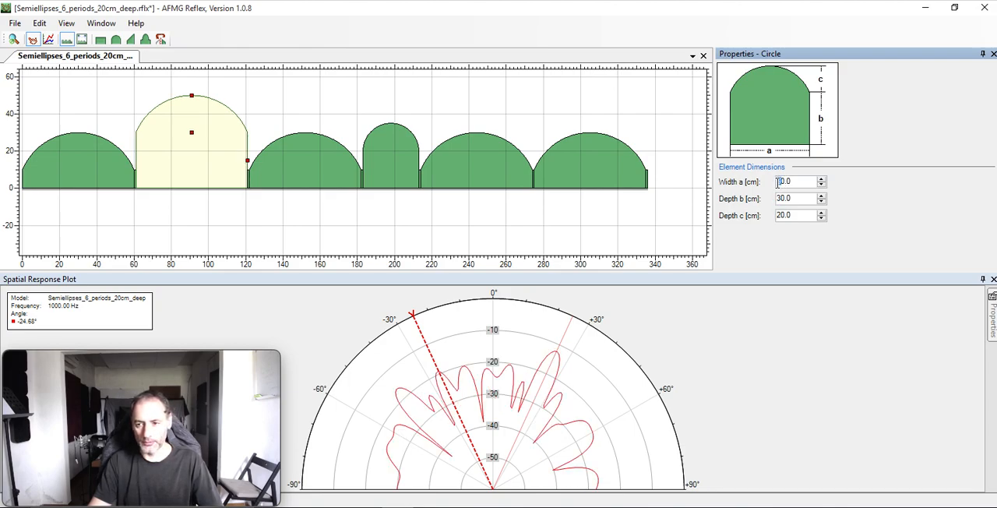
key(Tab)
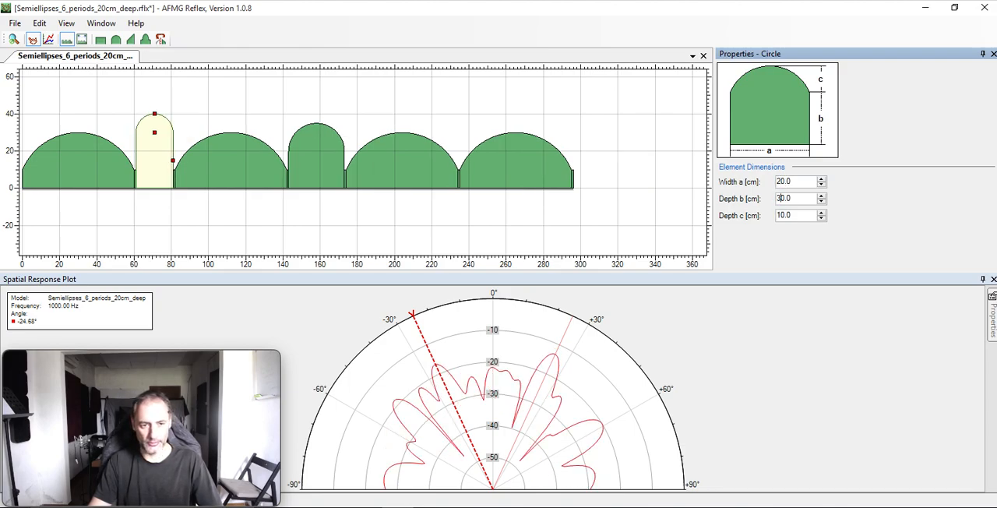
Set the width a of the last curved element to 40 cm.
click(502, 162)
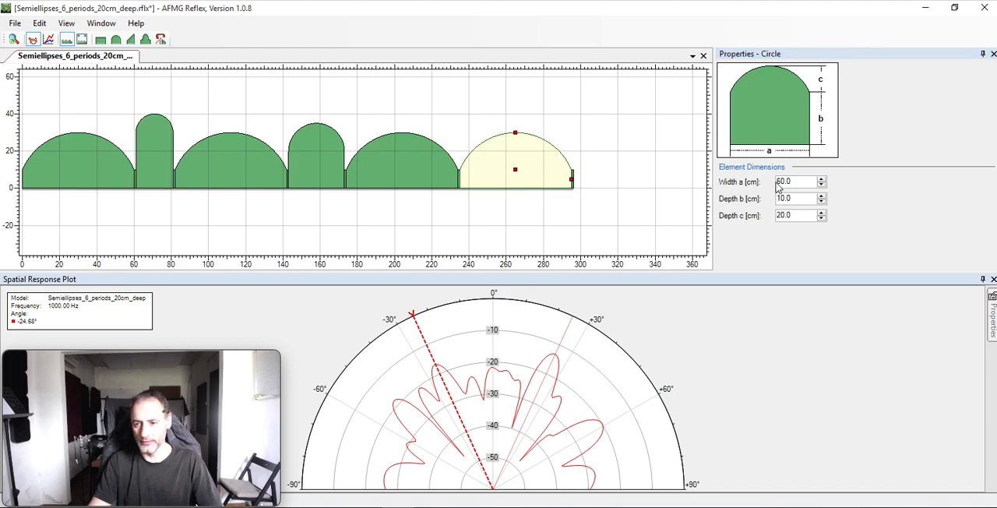
drag(780, 181, 775, 181)
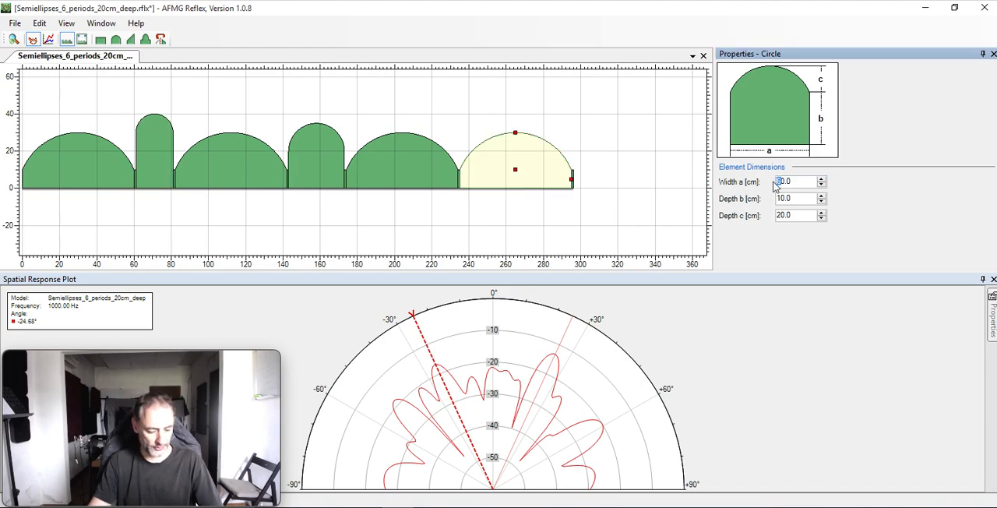
text(4)
key(Tab)
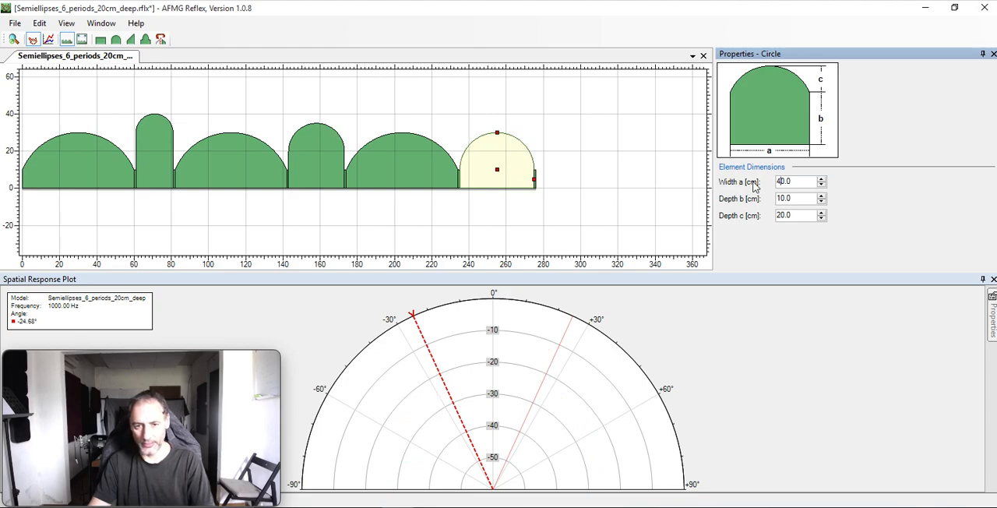
Widen the spacer after the fourth curved element to 15 cm and the spacer before it to 10 cm.
click(346, 173)
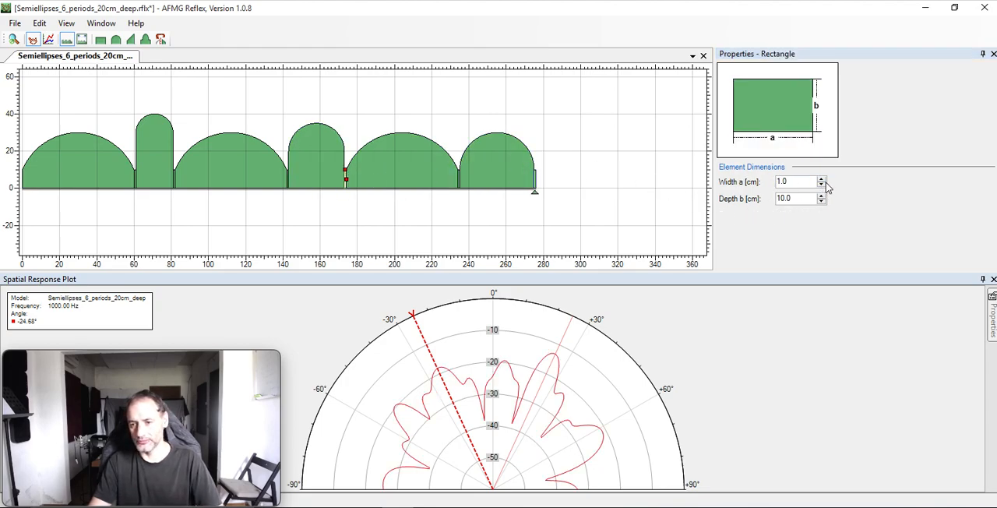
drag(821, 179, 822, 182)
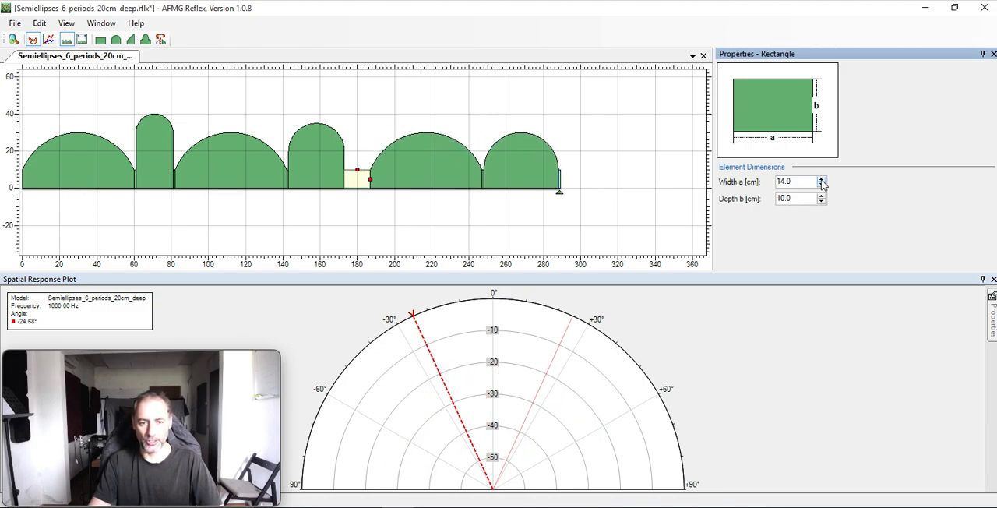
click(288, 181)
drag(822, 181, 823, 183)
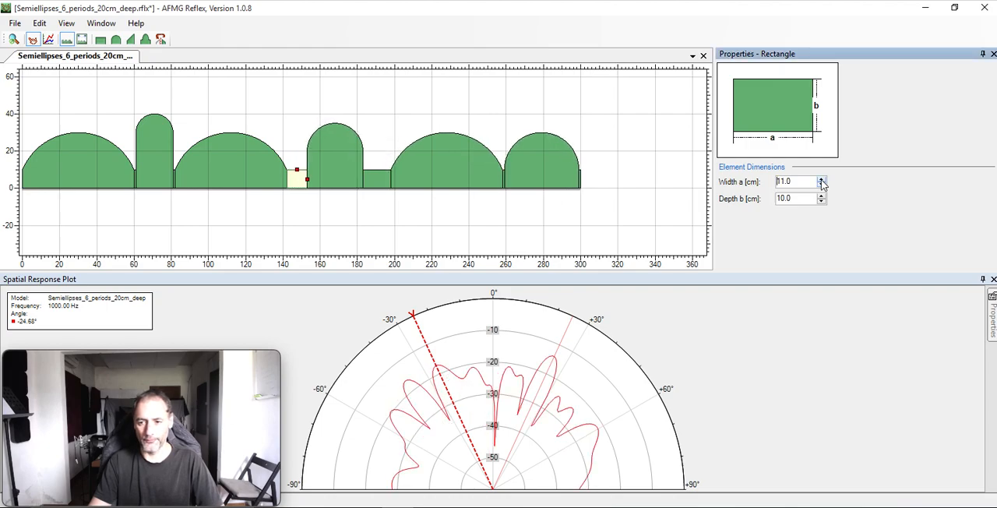
click(822, 185)
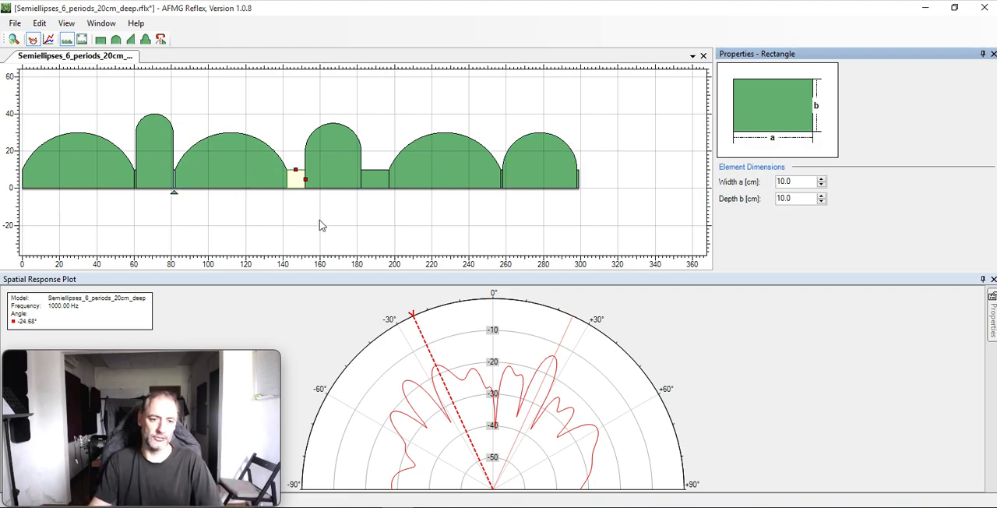
Inspect the dimensions of the fourth curved element, the overall model and the first curved element.
click(337, 159)
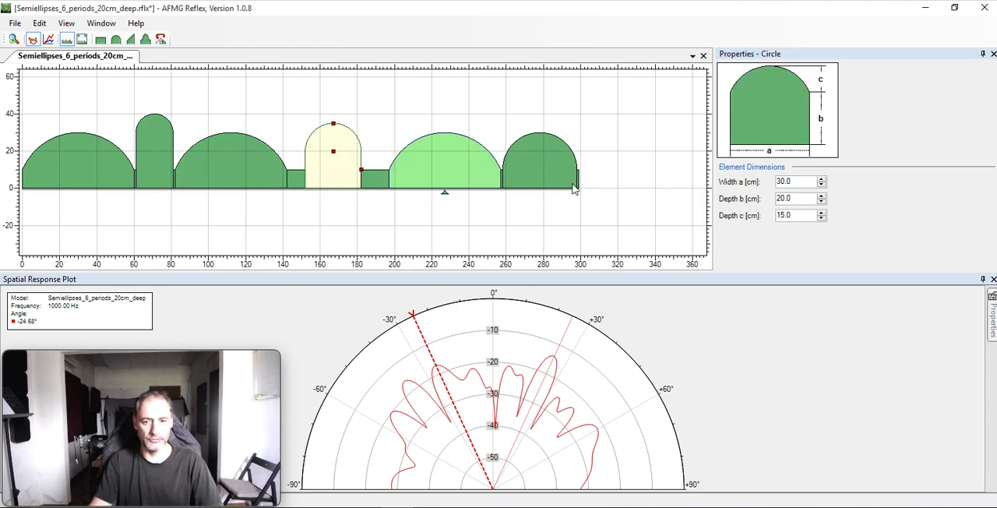
click(590, 167)
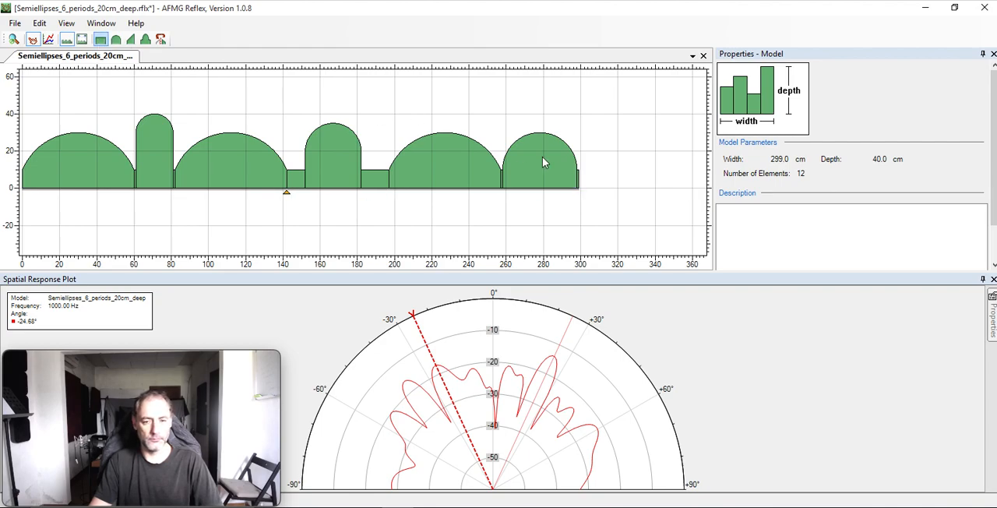
click(66, 152)
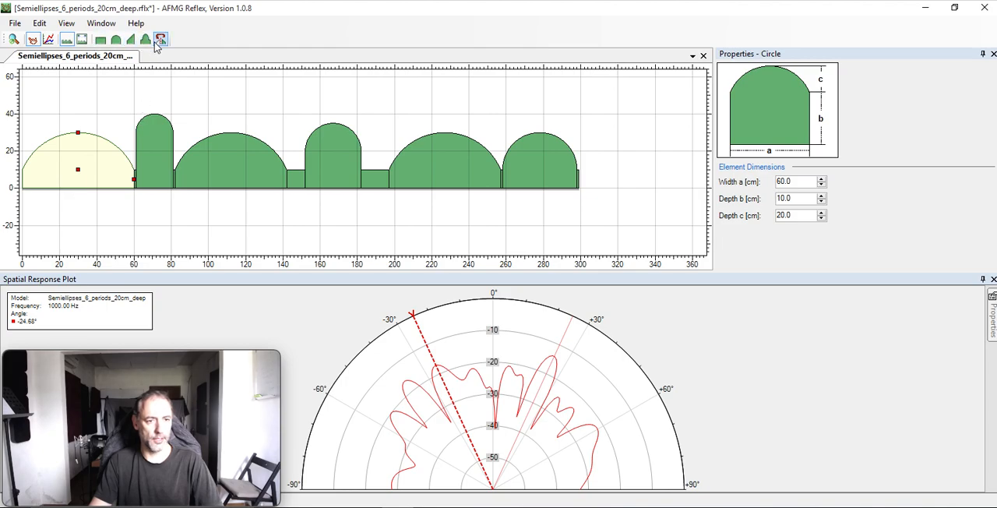
Close the edited semiellipse model, look through the sample files in the Models folder and cancel opening another one.
click(14, 23)
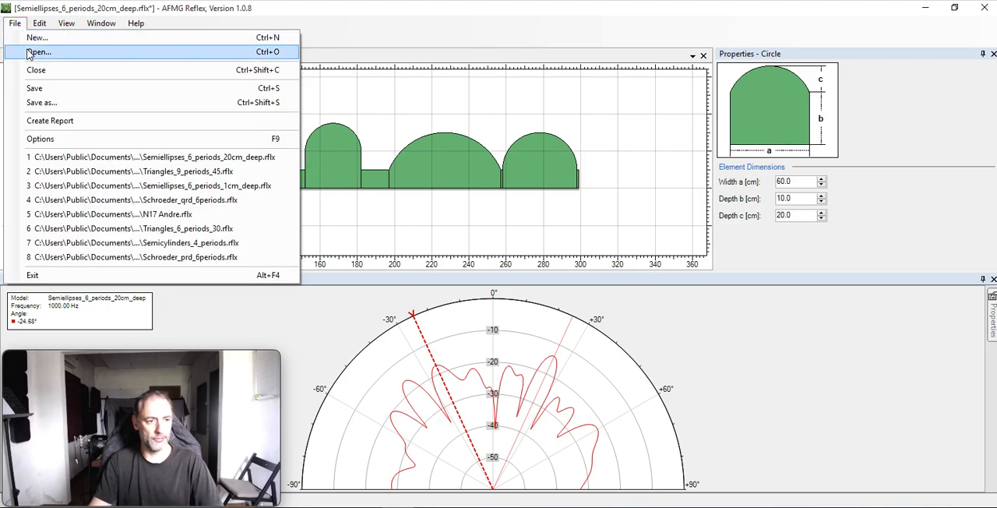
click(35, 52)
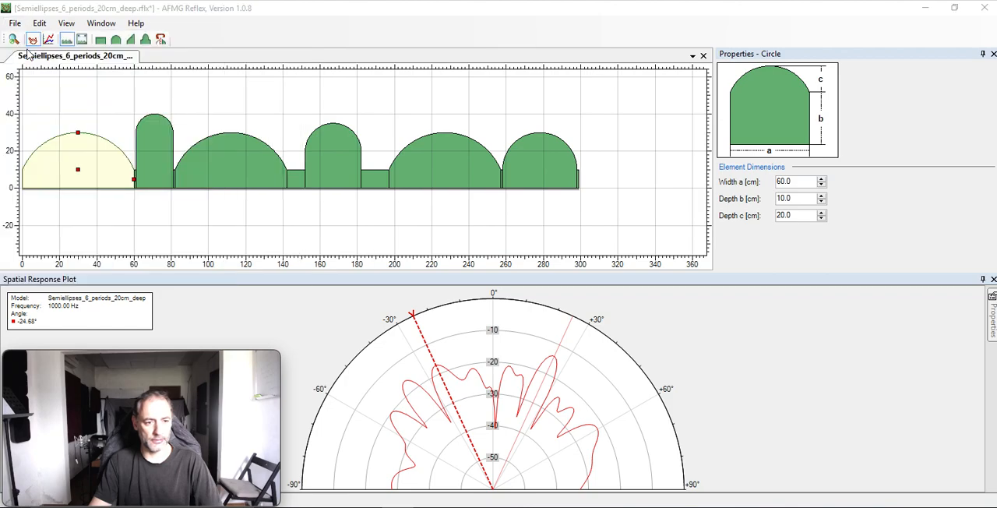
click(530, 307)
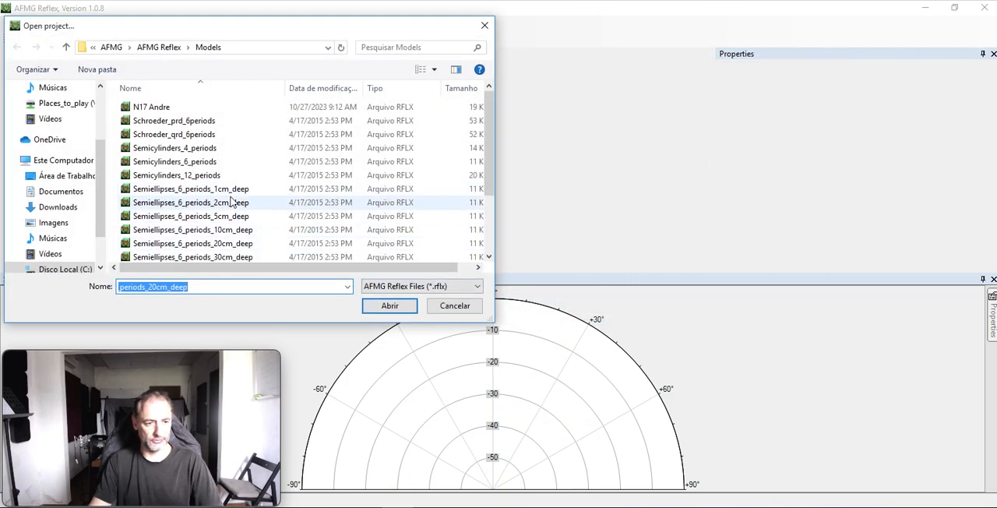
scroll(262, 158, down, 2)
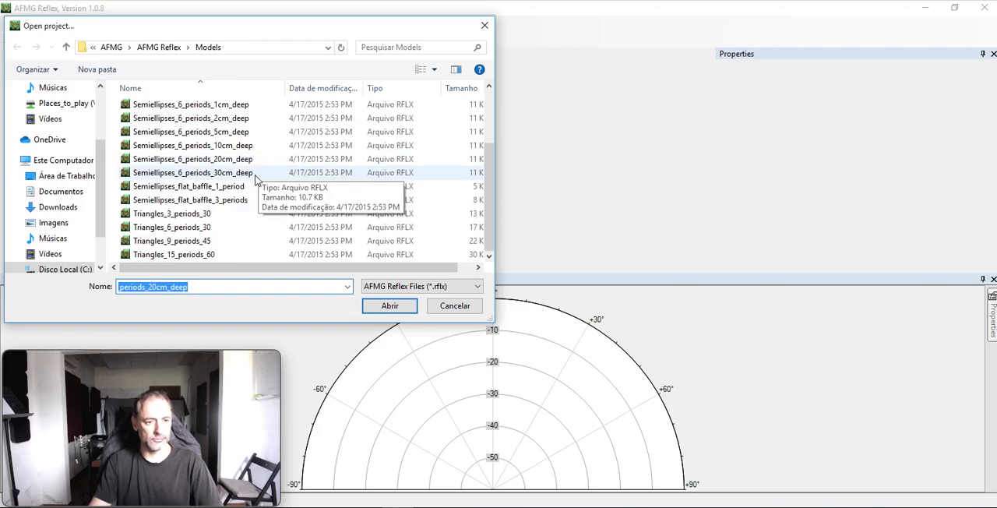
scroll(257, 175, up, 2)
scroll(255, 180, down, 2)
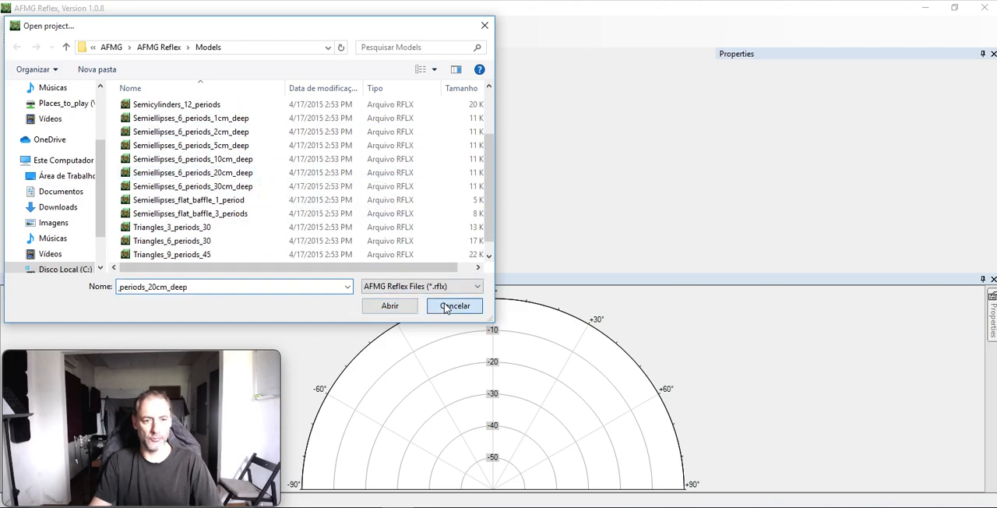
click(455, 305)
Create a new model of 15 triangle elements with width a 10 cm, depth b 25 cm and depth c 10 cm, and select the first element.
click(15, 24)
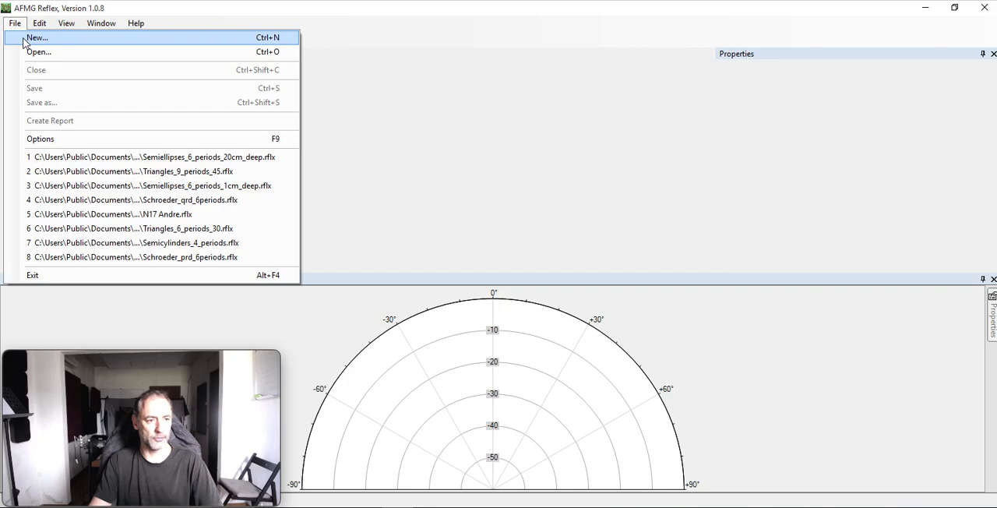
click(23, 36)
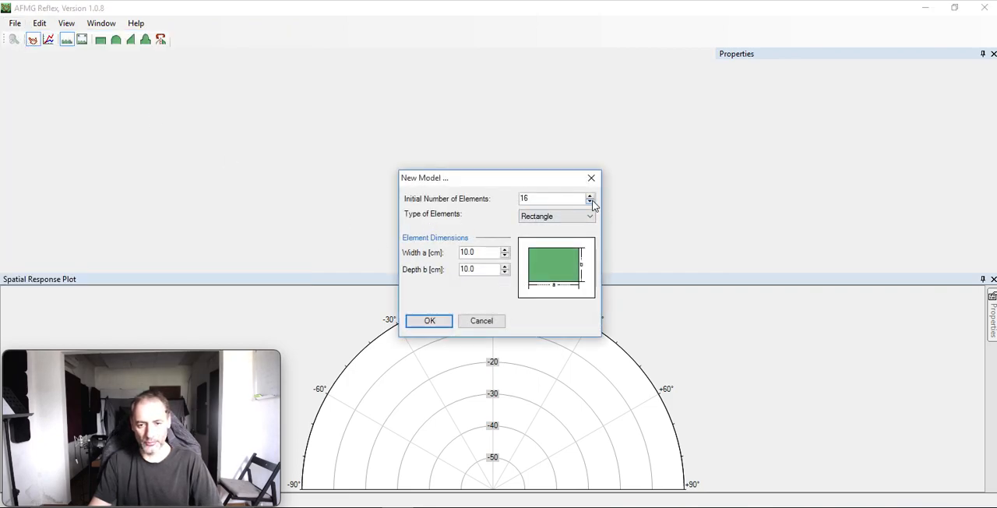
click(591, 203)
click(550, 219)
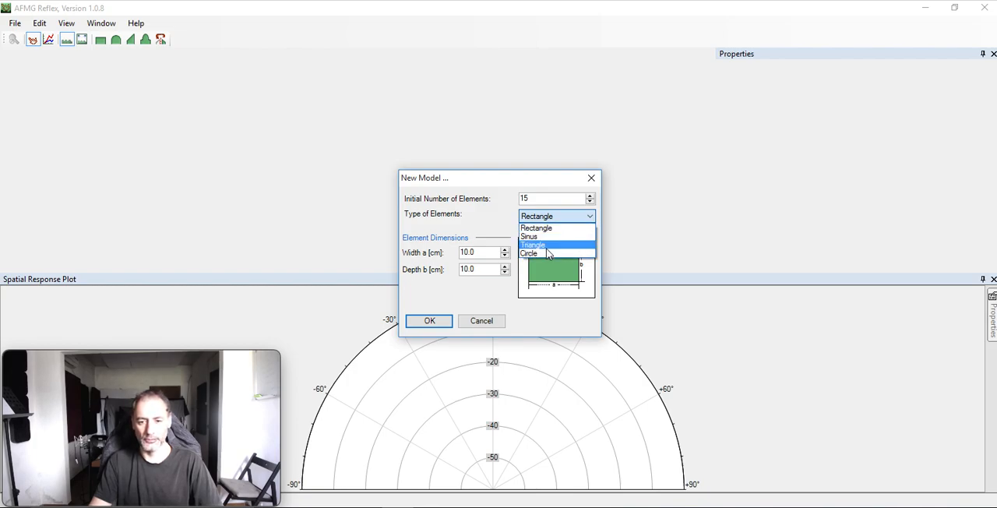
click(548, 245)
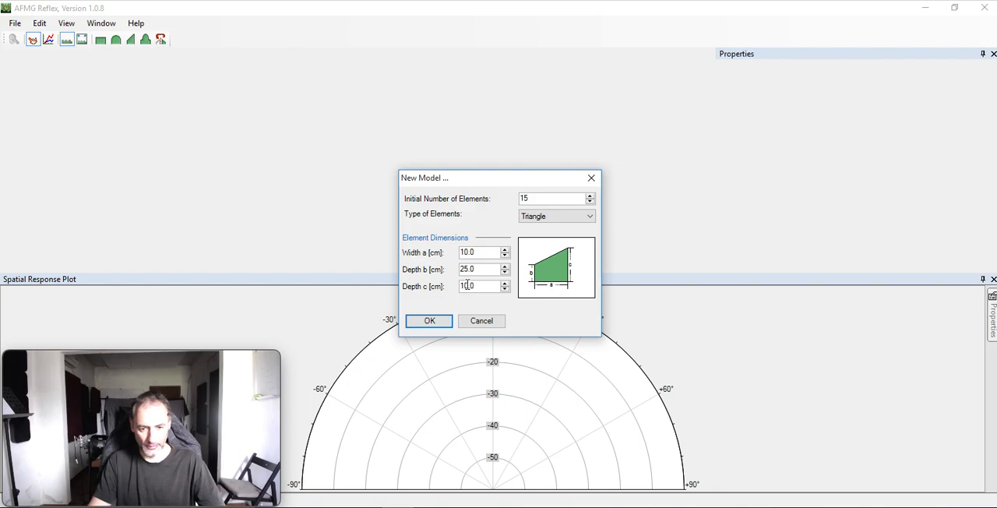
click(439, 320)
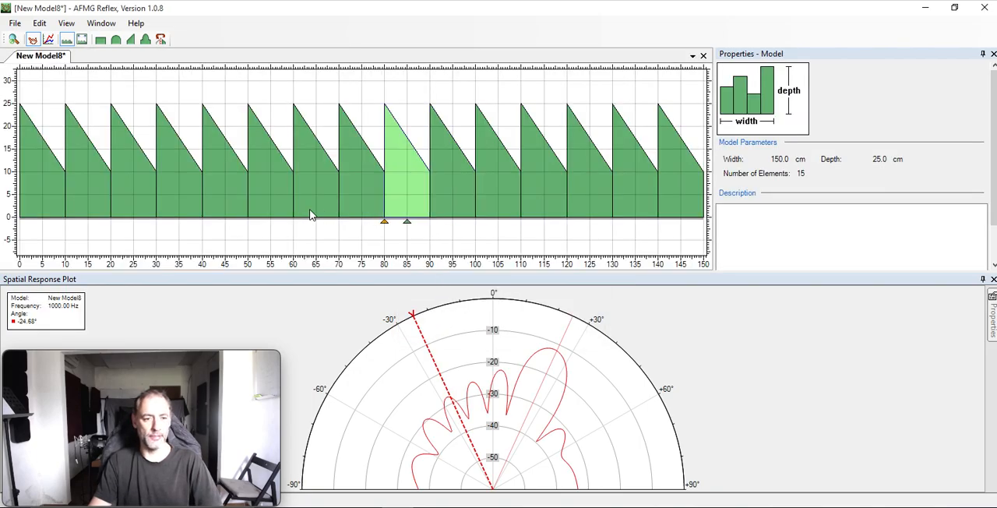
click(44, 182)
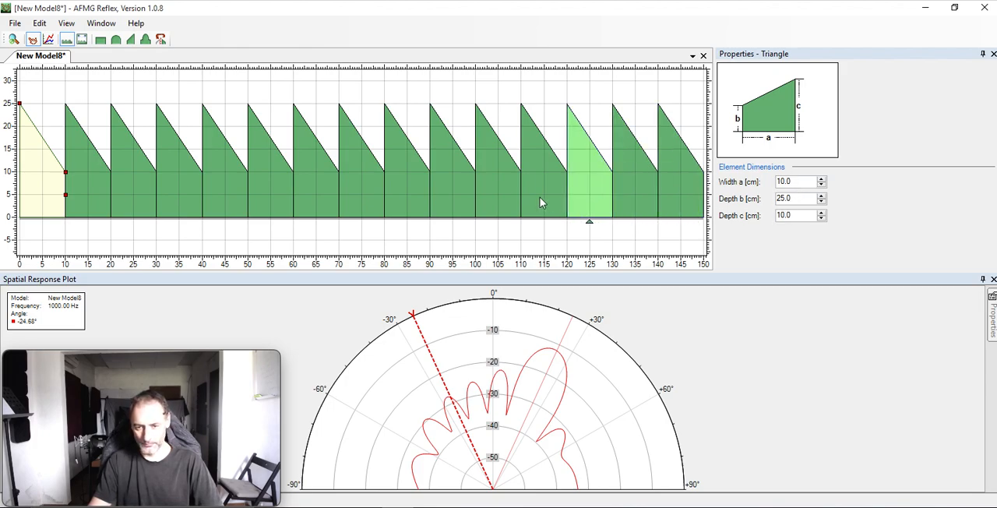
Raise depth b of the tenth and seventh triangle elements to 29 cm each.
click(449, 198)
click(821, 196)
click(821, 195)
click(821, 196)
click(822, 196)
click(325, 196)
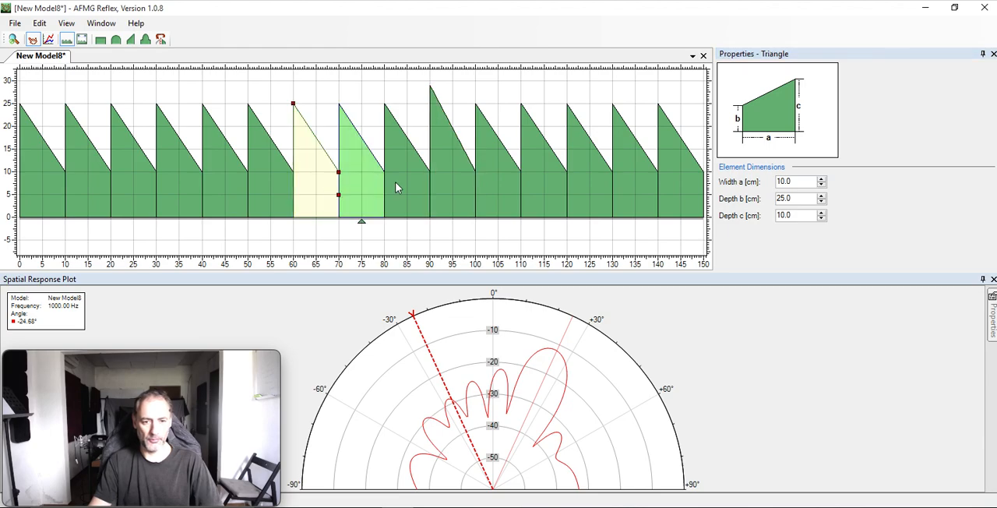
click(823, 196)
click(823, 196)
Raise depth b of the fifth and thirteenth triangle elements to 30 cm each.
click(823, 196)
click(823, 195)
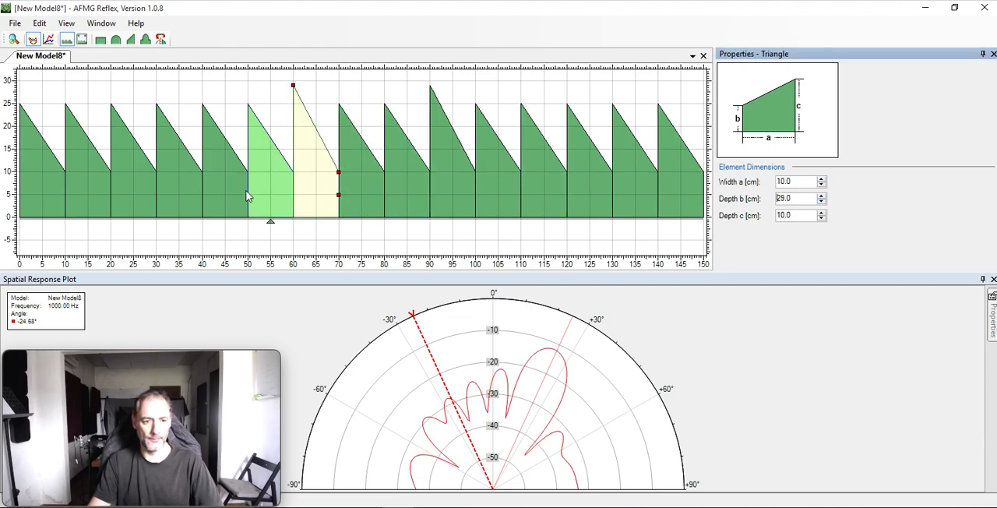
click(226, 195)
click(823, 196)
click(823, 196)
click(823, 195)
click(823, 196)
click(823, 196)
click(590, 204)
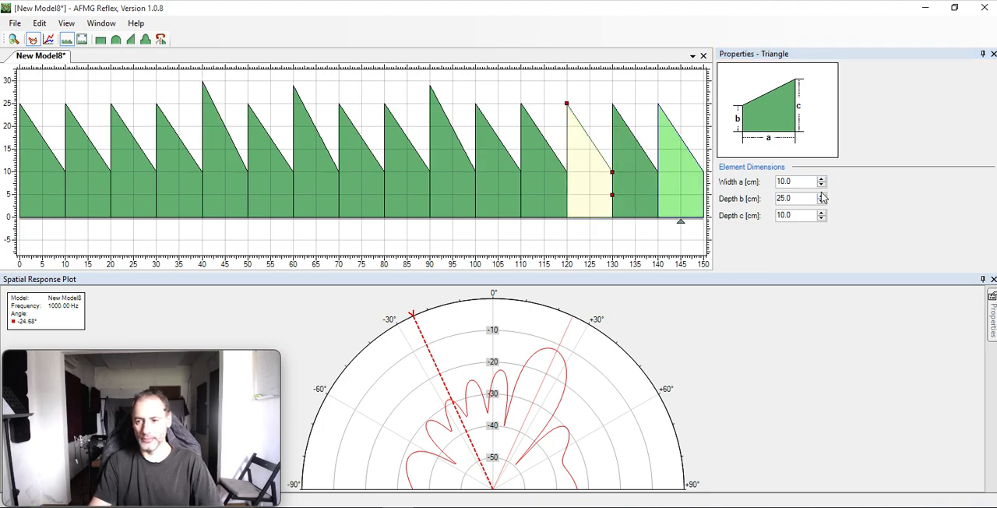
click(823, 196)
click(822, 196)
click(822, 195)
click(822, 196)
click(822, 196)
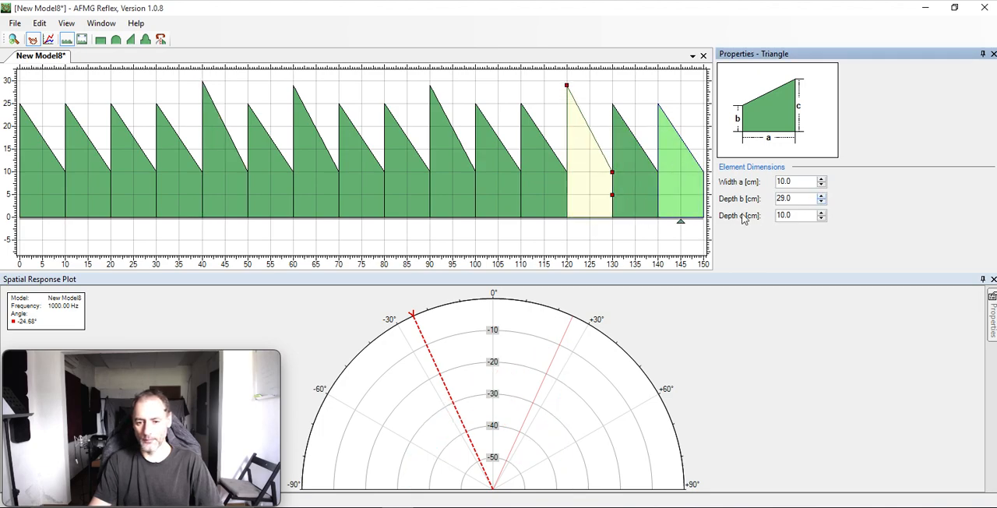
Raise depth b of the last and second triangle elements to 29 cm each.
click(679, 210)
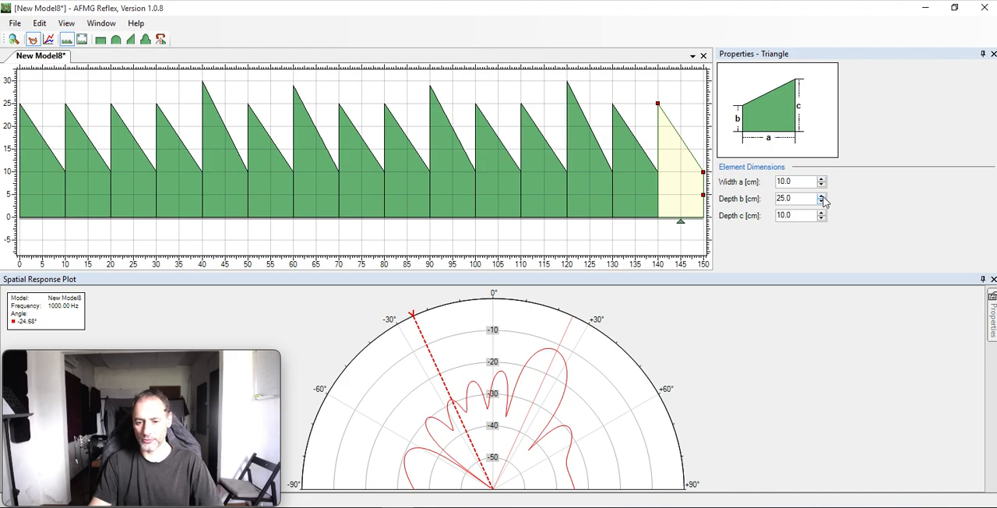
click(822, 196)
click(822, 197)
click(822, 196)
click(822, 197)
click(90, 196)
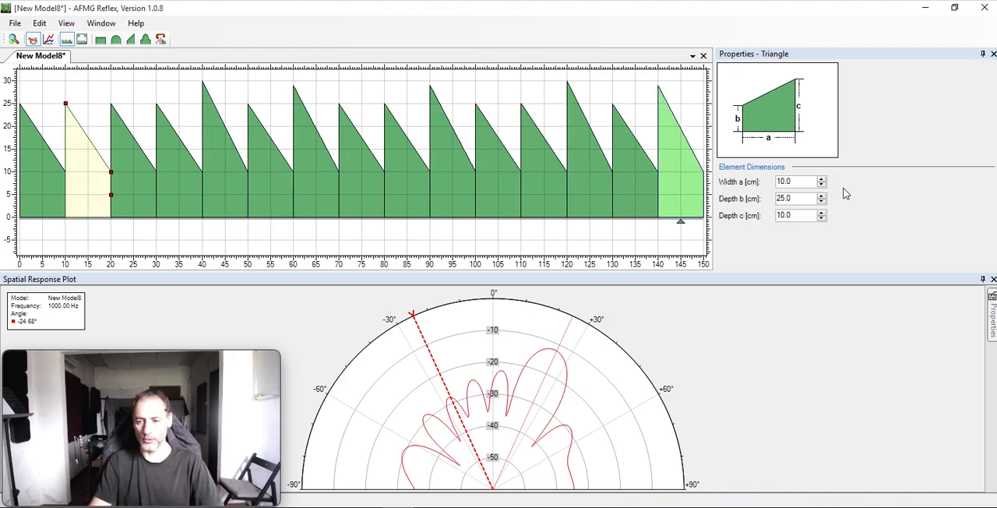
click(822, 196)
click(823, 195)
click(822, 195)
click(822, 196)
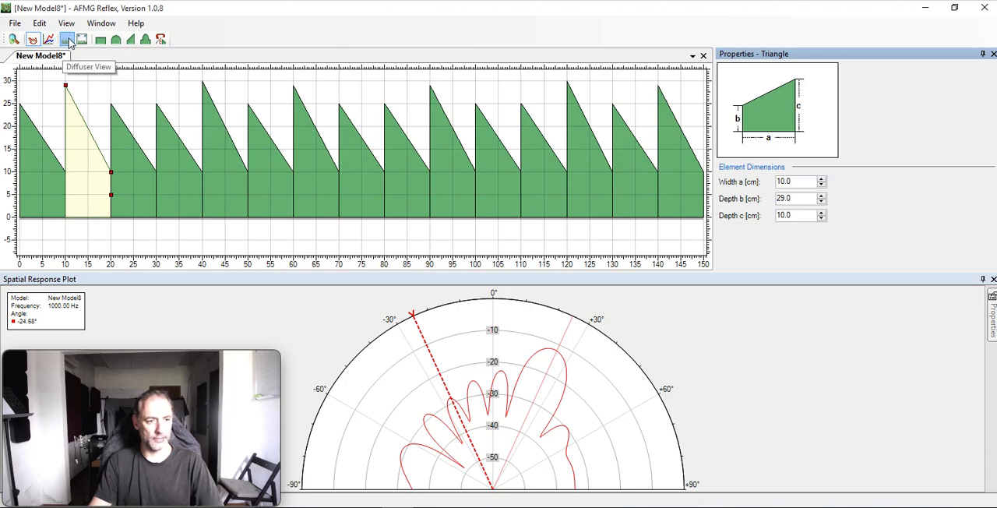
Show the diffuser in the room view and widen its middle (eighth) triangle element to 17 cm.
click(81, 41)
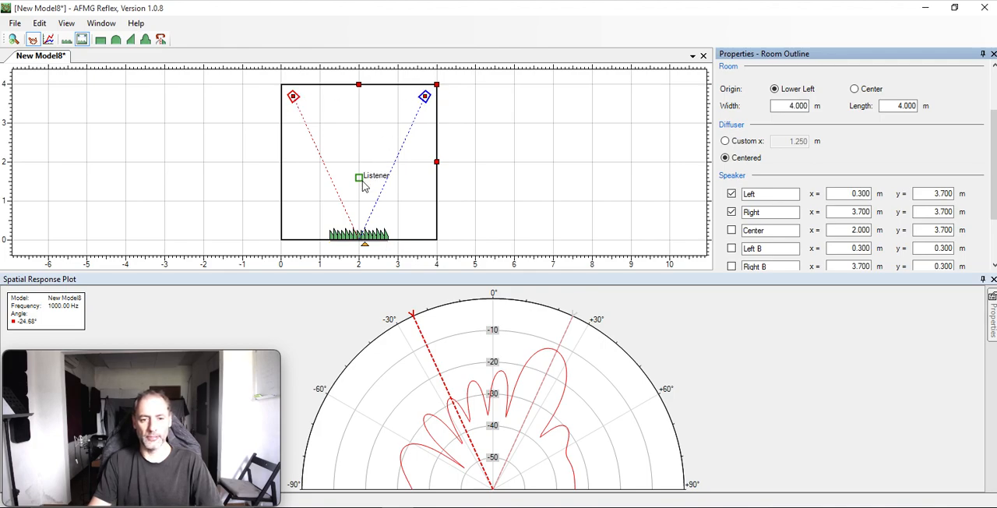
click(360, 237)
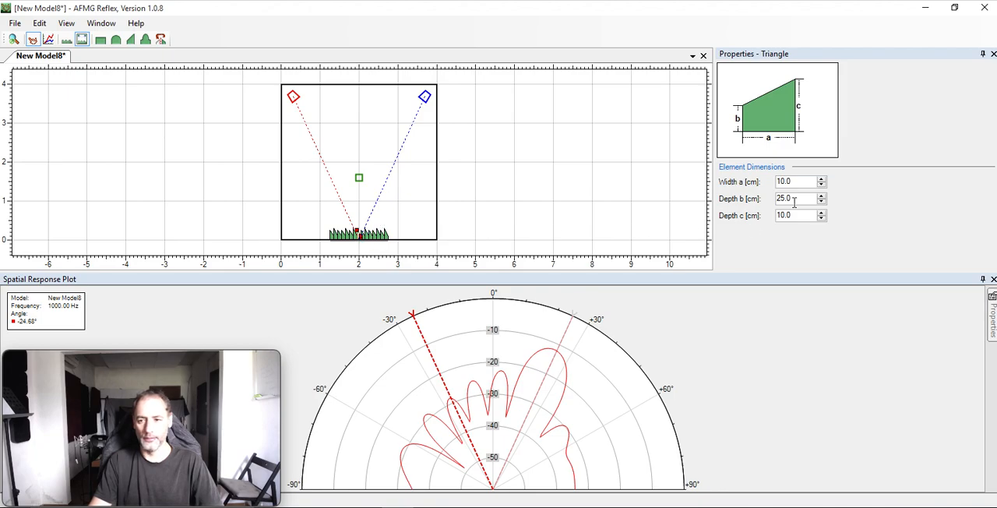
click(822, 180)
click(821, 180)
click(821, 180)
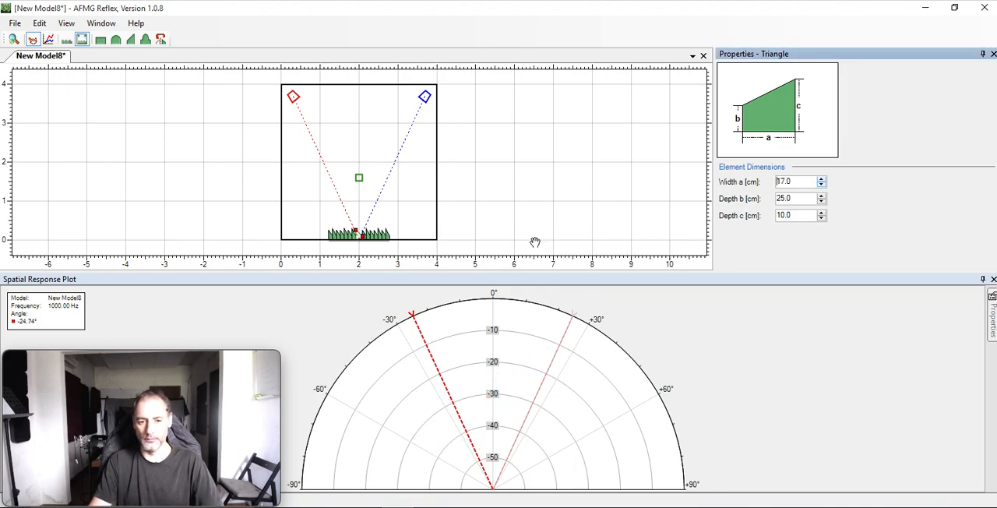
Inspect the properties of the room outline and of the overall diffuser model in the room view.
click(373, 245)
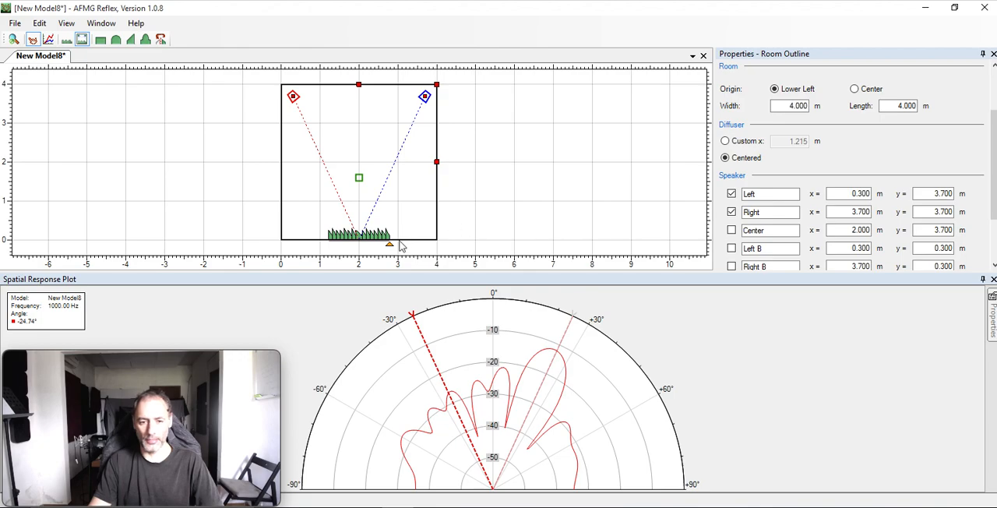
click(379, 235)
click(388, 242)
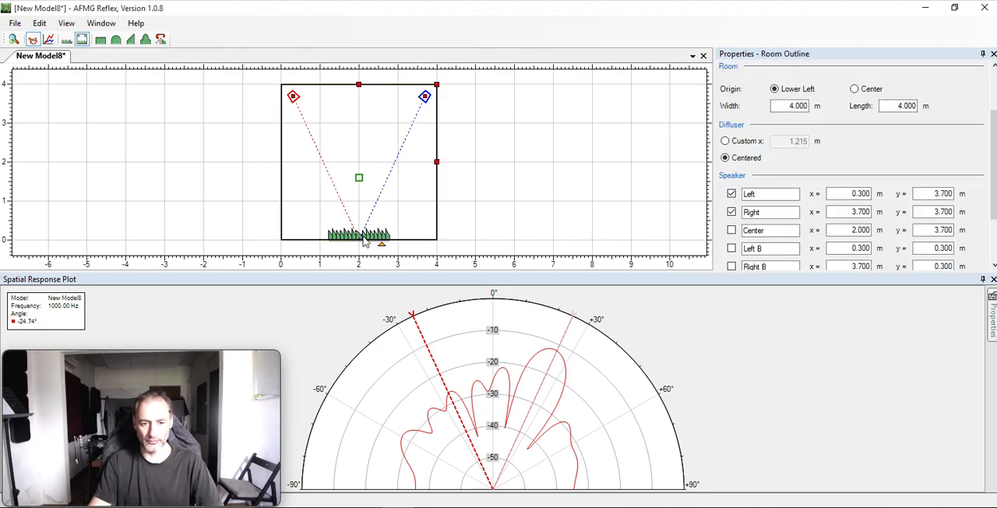
click(366, 236)
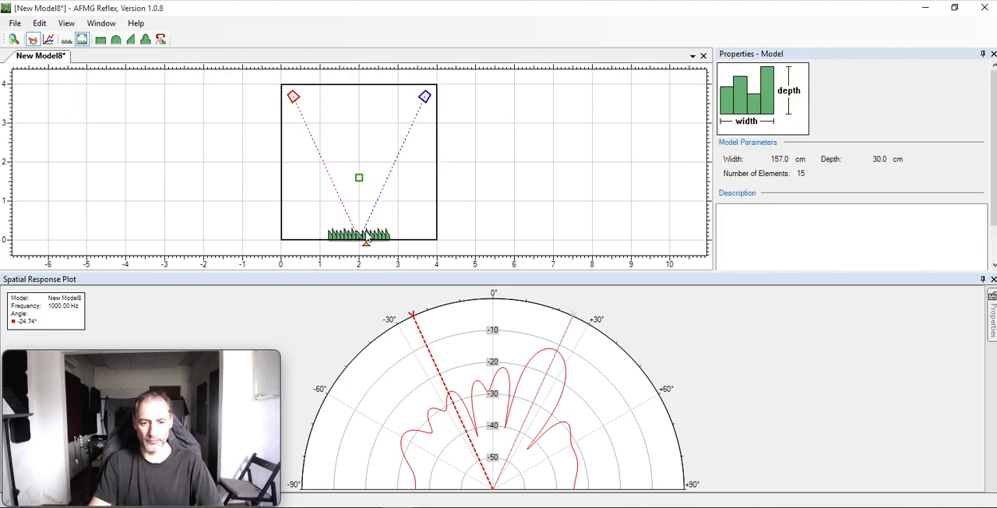
click(369, 244)
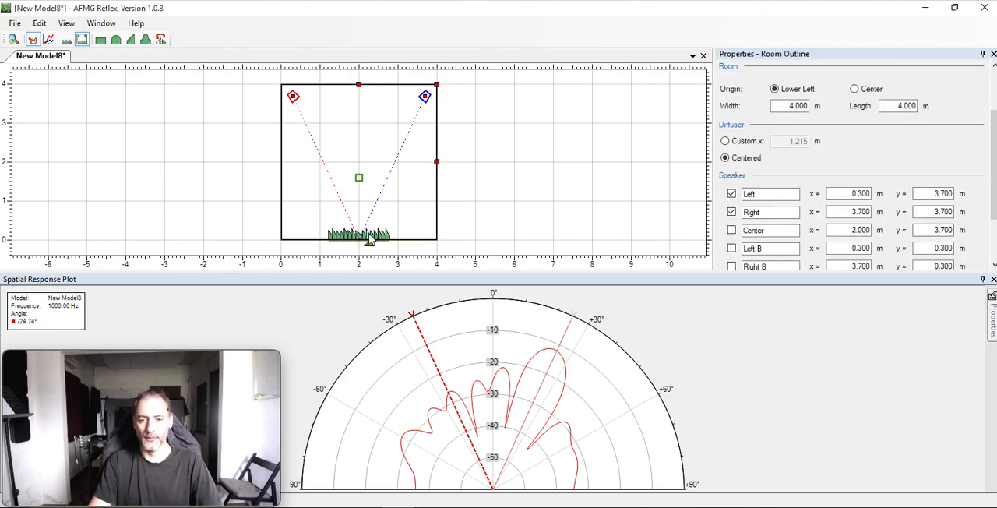
click(363, 228)
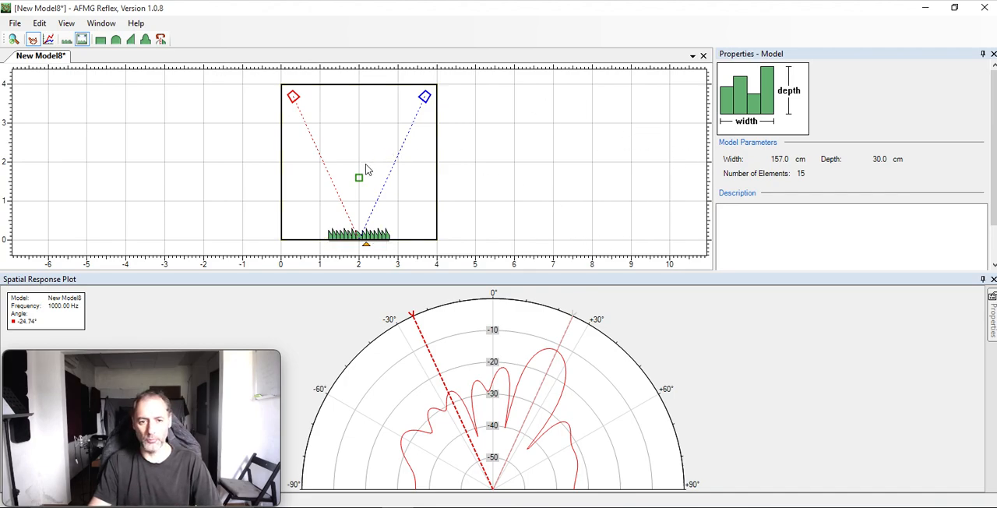
Set the room outline's width to 8 m and its length to 6 m.
click(438, 156)
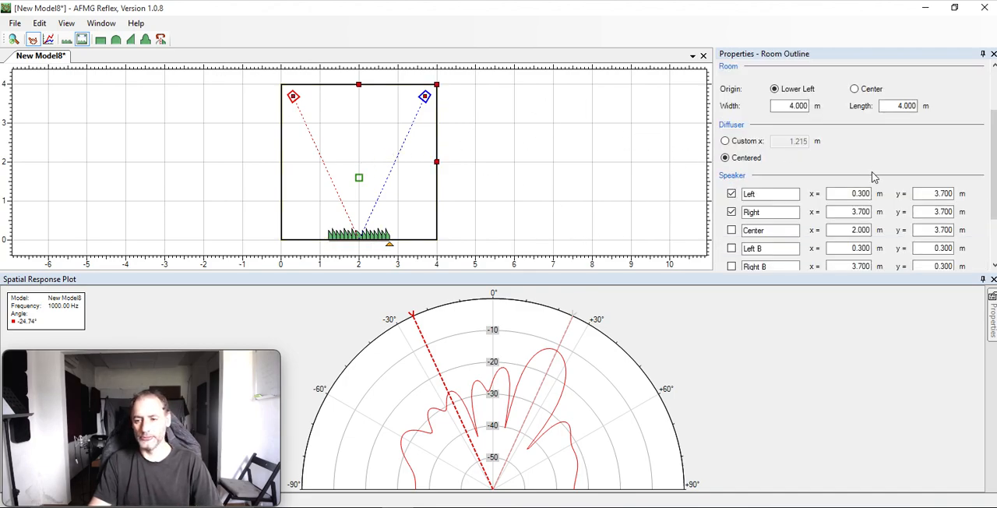
drag(995, 138, 990, 95)
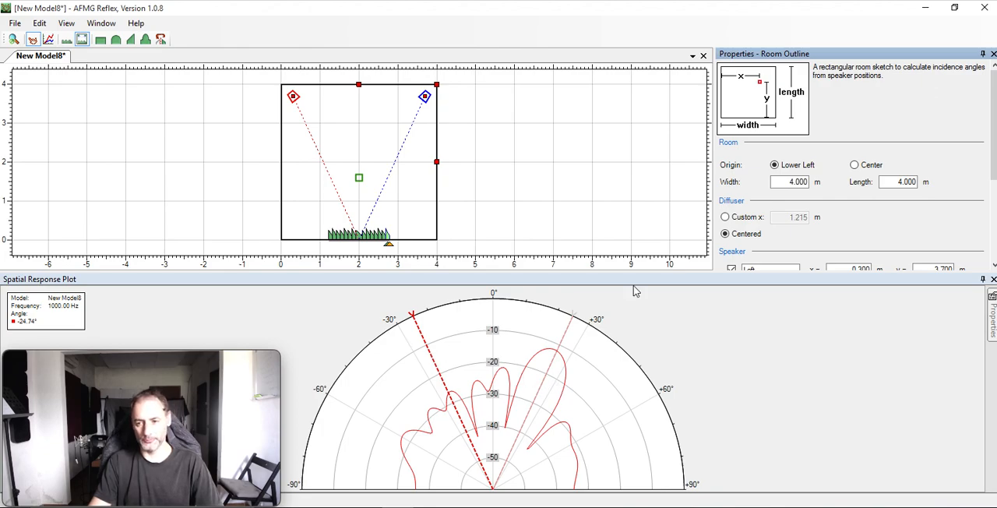
click(788, 182)
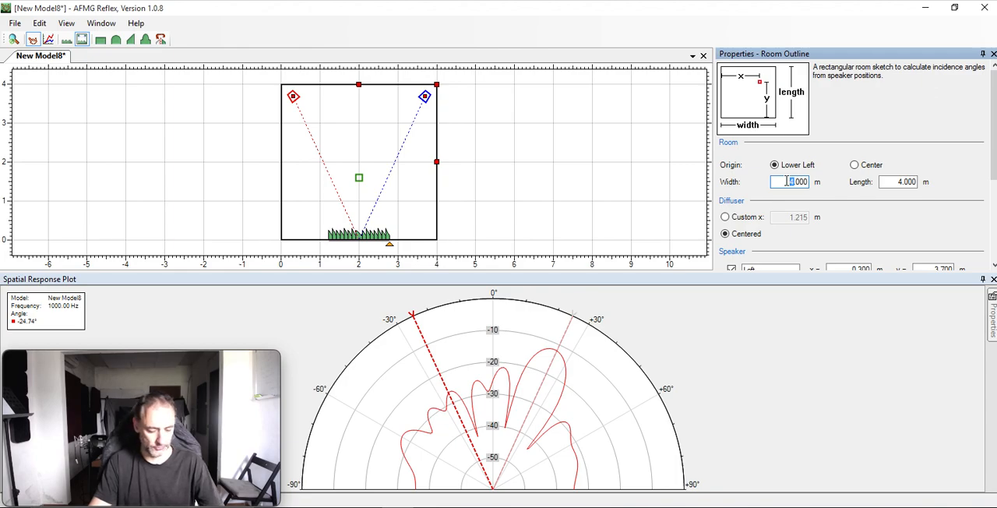
text(8)
click(900, 181)
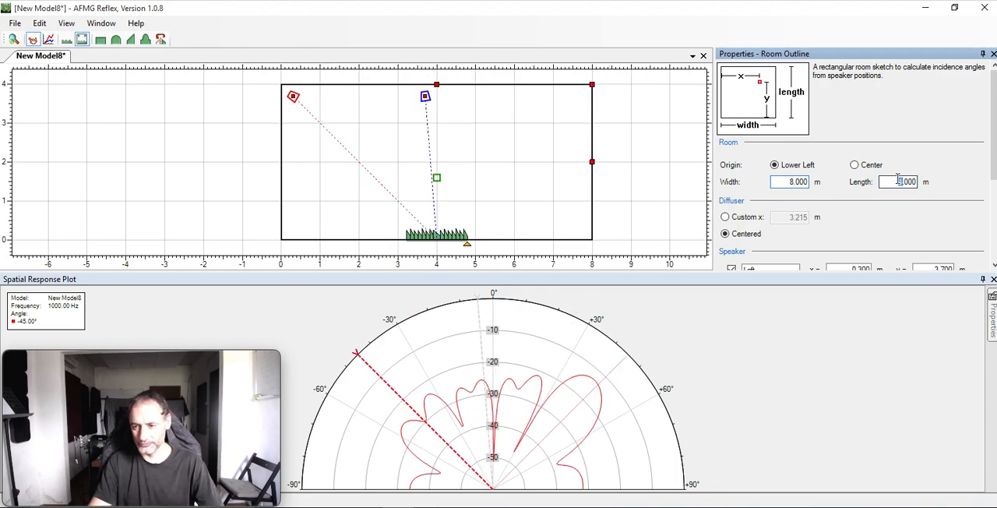
text(5)
key(Tab)
click(900, 182)
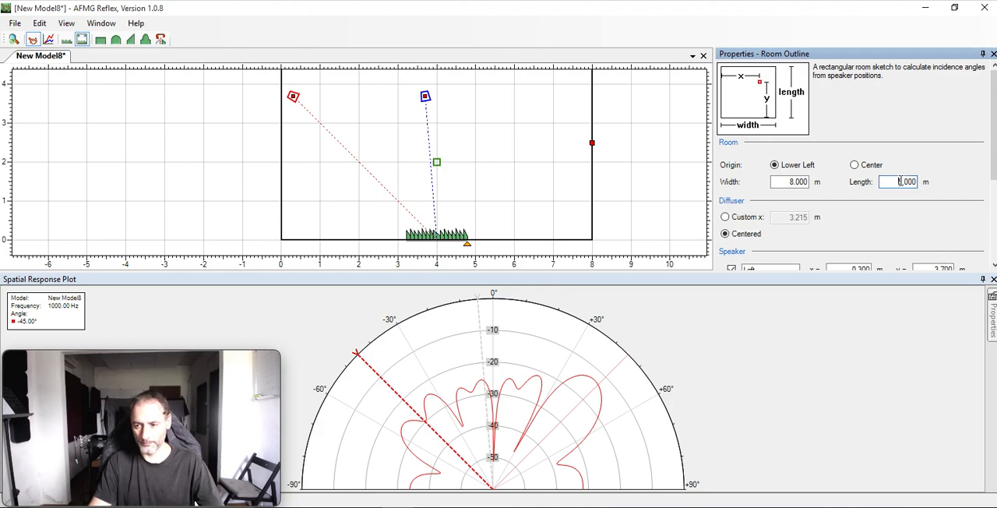
key(BackSpace)
text(6)
key(Tab)
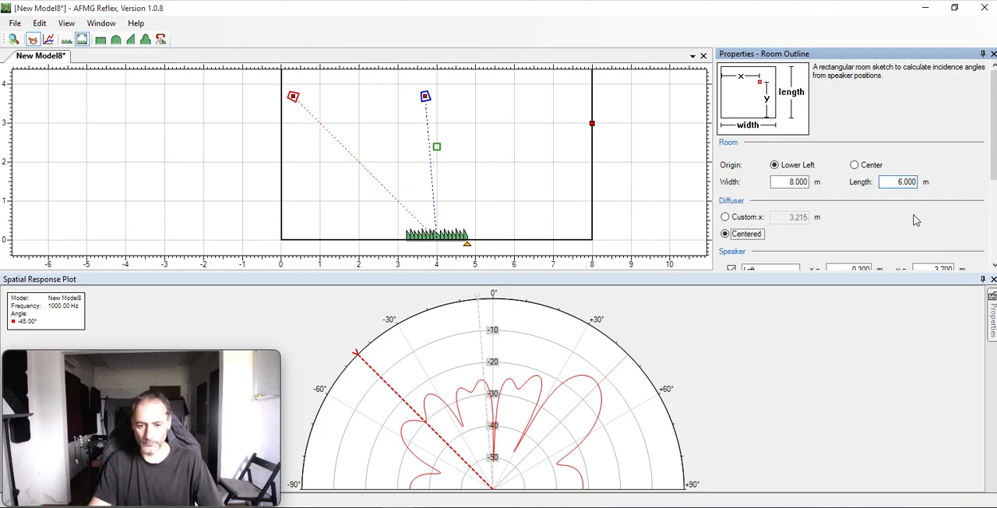
Set the room's coordinate origin to Center after comparing it with Lower Left.
scroll(878, 242, down, 3)
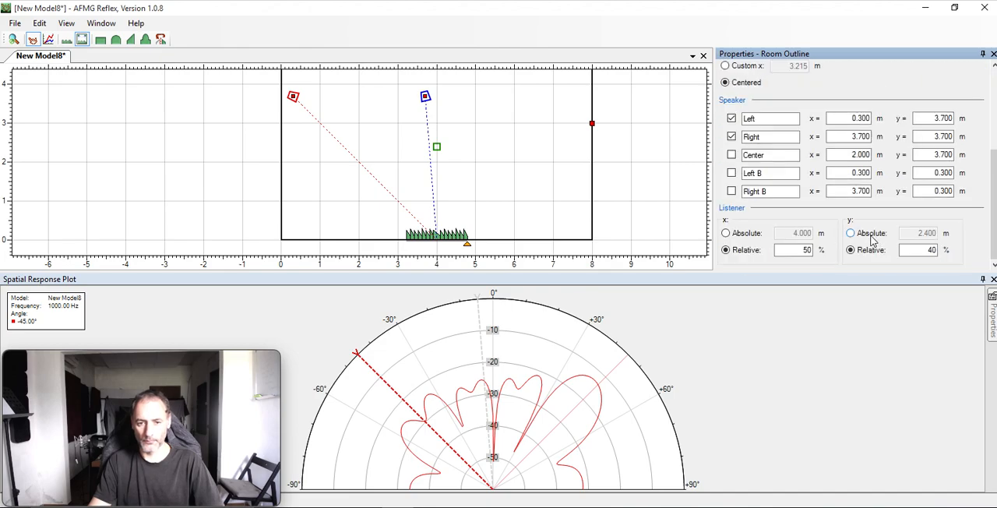
scroll(756, 231, up, 3)
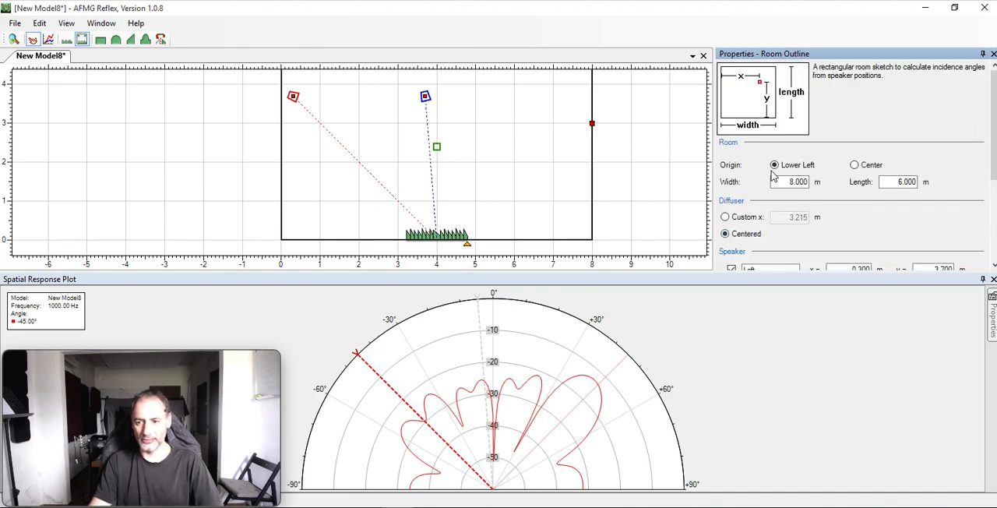
click(855, 166)
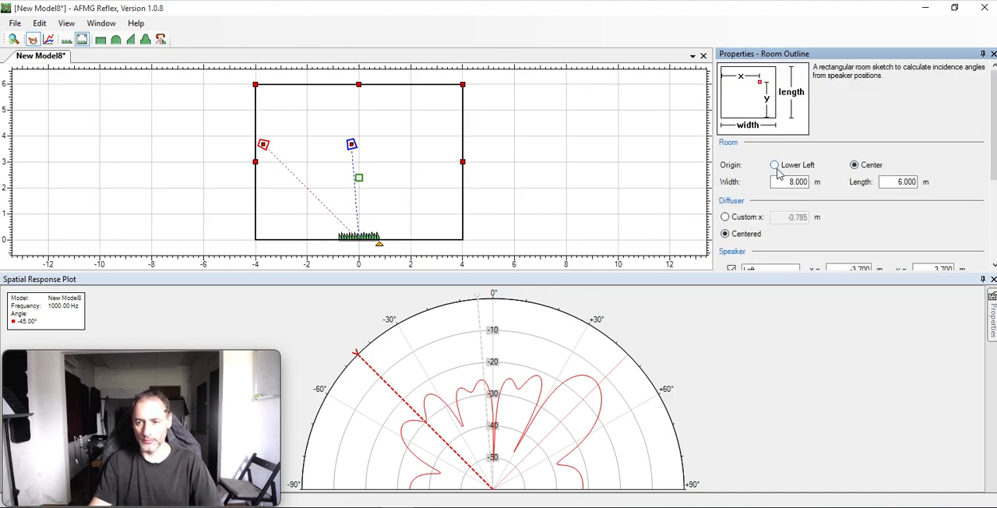
click(798, 167)
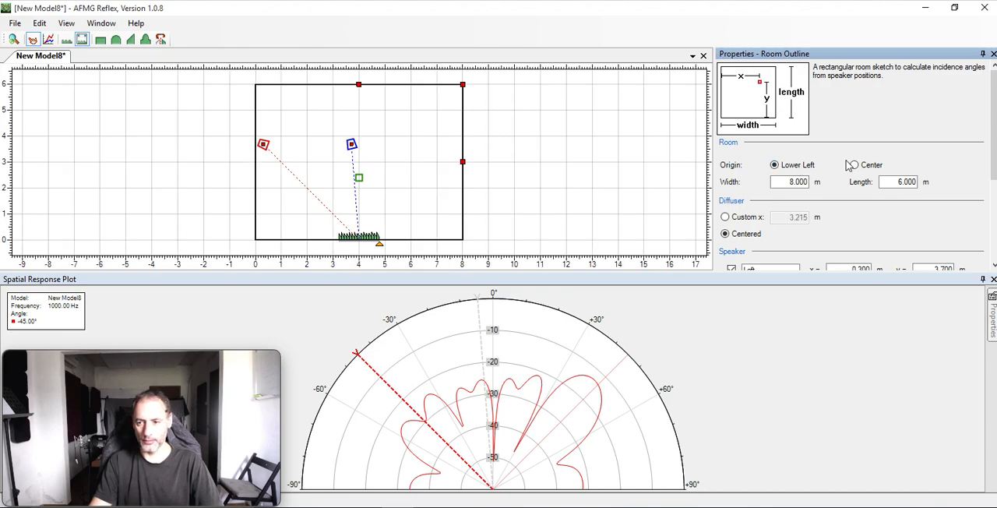
click(855, 165)
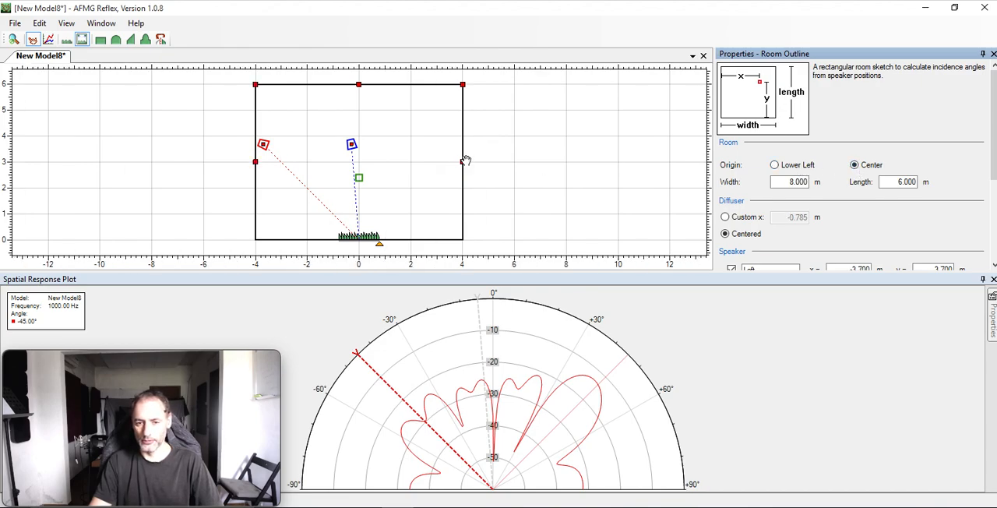
Set the Right speaker's x position to 3.7 m.
drag(991, 161, 974, 253)
scroll(974, 234, up, 1)
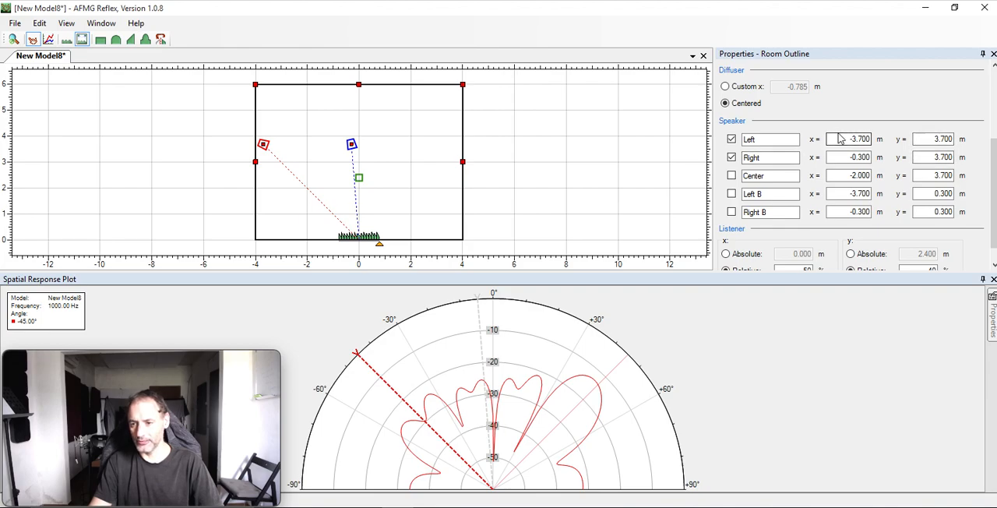
click(841, 157)
text(3.7)
key(Tab)
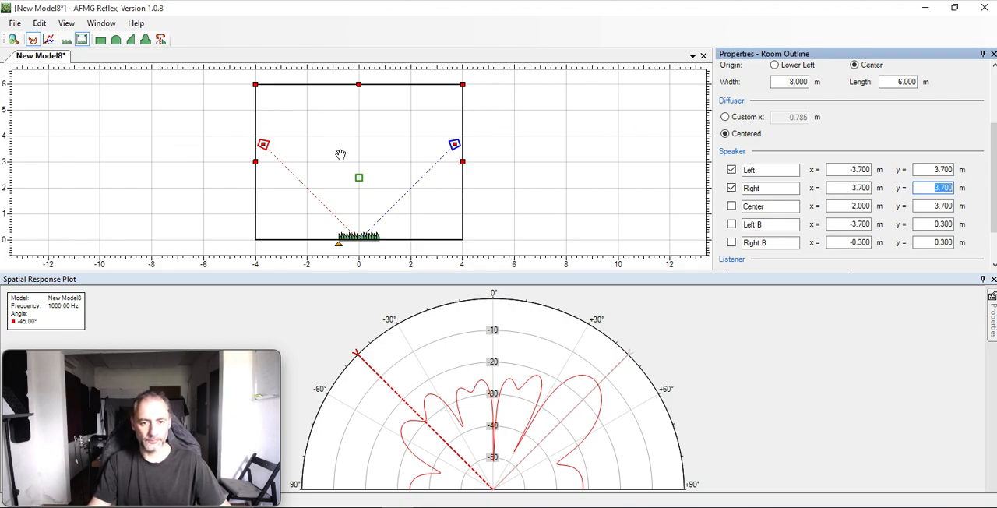
Set the x position of the Right speaker to 3 m and of the Left speaker to -3 m.
double_click(859, 188)
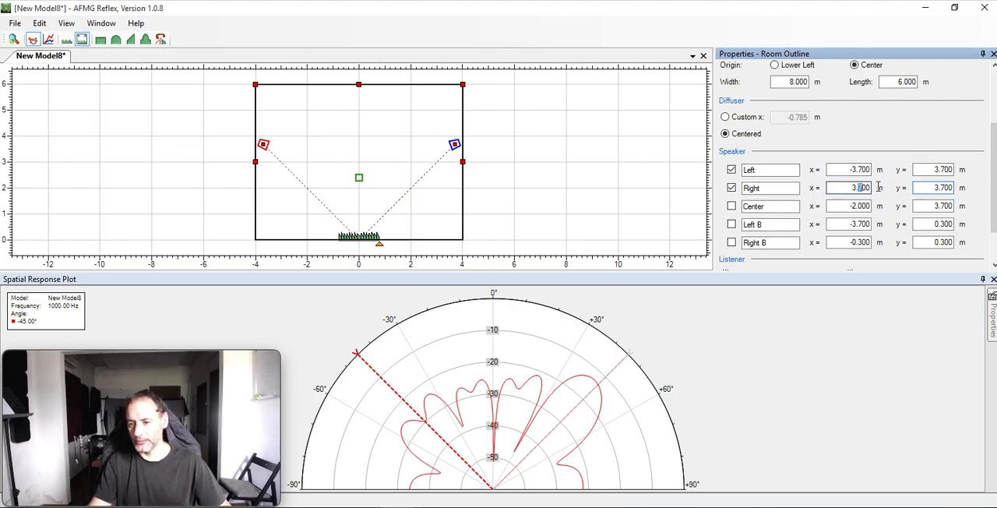
text(3)
double_click(853, 170)
text(-3)
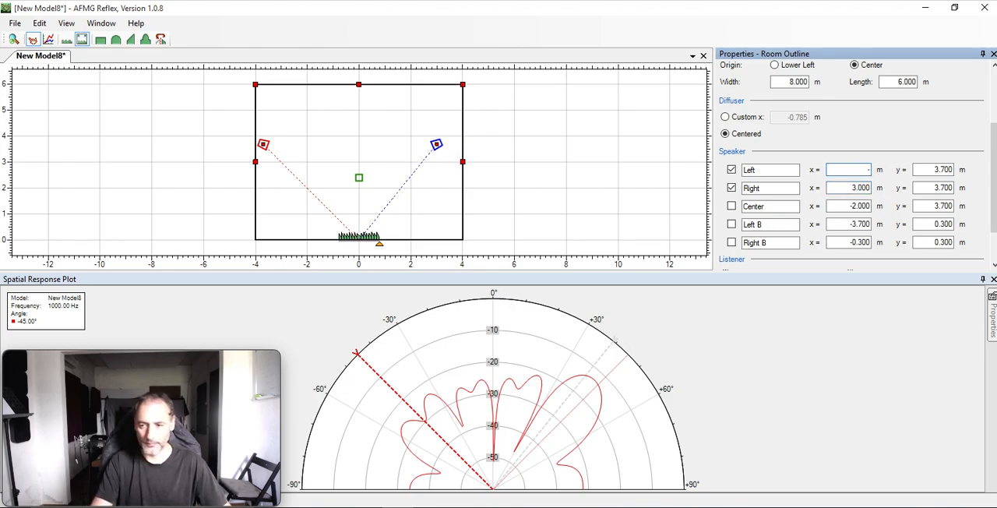
key(Tab)
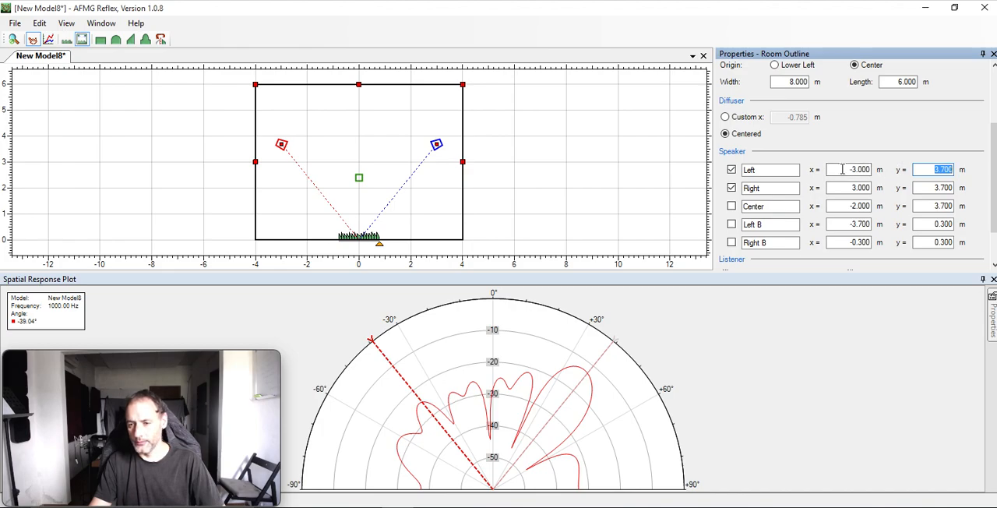
Look through the room outline settings and switch the diffuser placement to Custom x.
scroll(865, 148, down, 1)
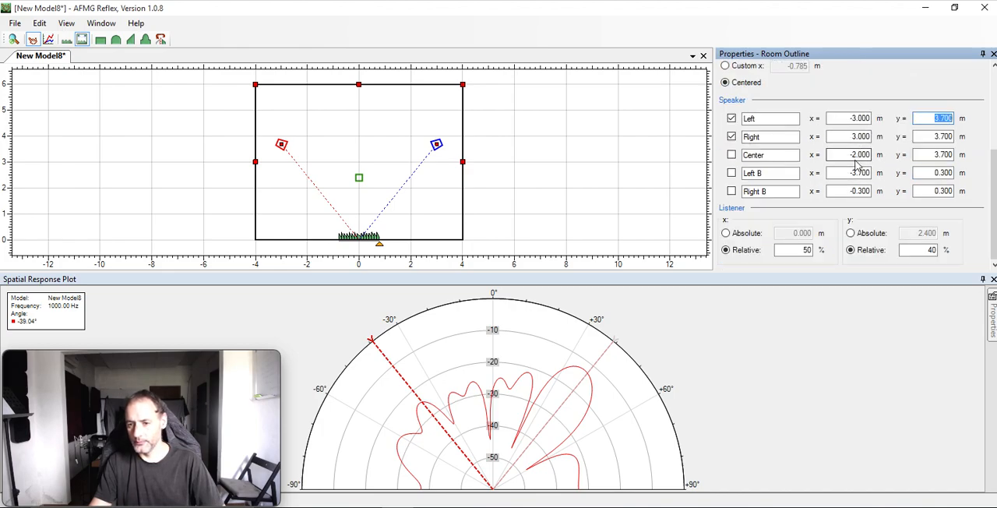
scroll(857, 165, up, 2)
scroll(857, 165, up, 1)
scroll(858, 165, down, 1)
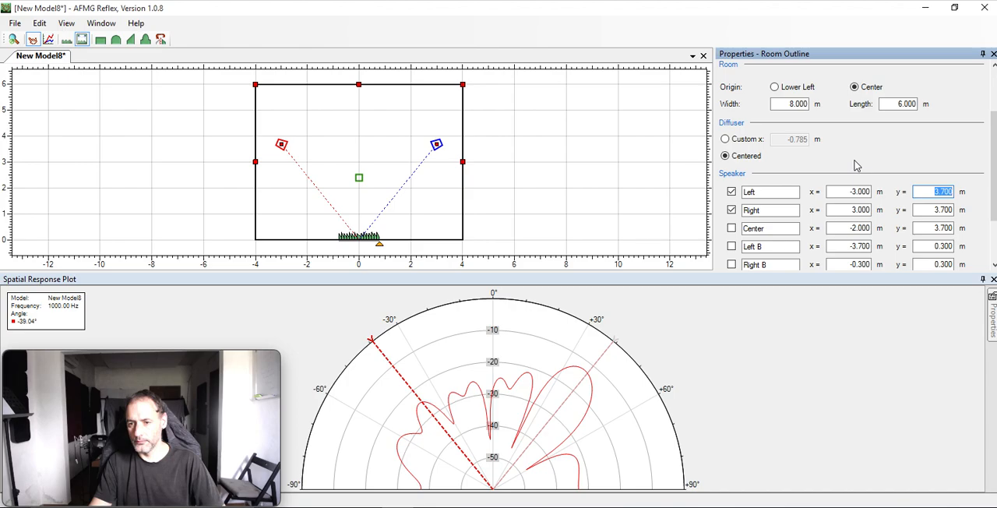
click(738, 140)
click(742, 159)
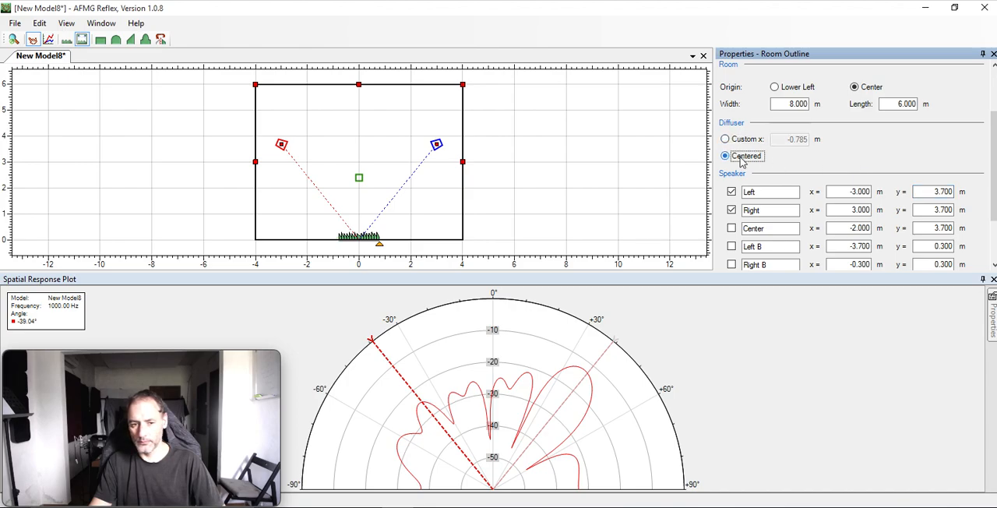
click(744, 140)
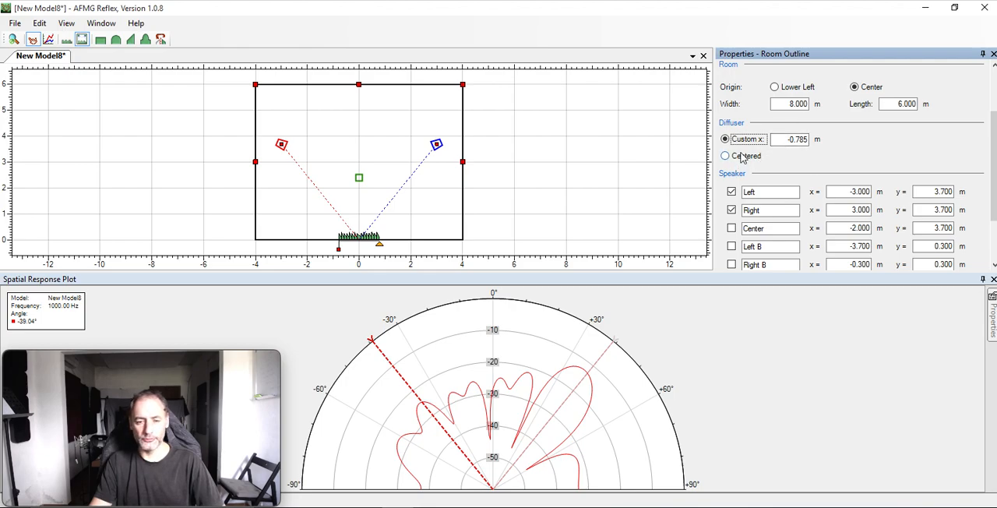
Try the diffuser at a custom x position of 3 m, and return its placement to Centered.
click(746, 157)
click(744, 139)
drag(774, 140, 814, 140)
text(3)
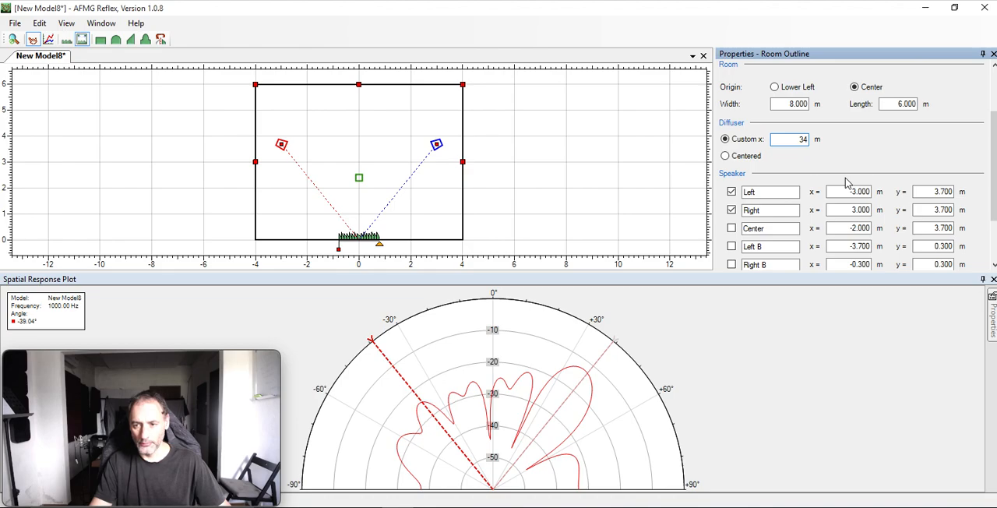
key(Tab)
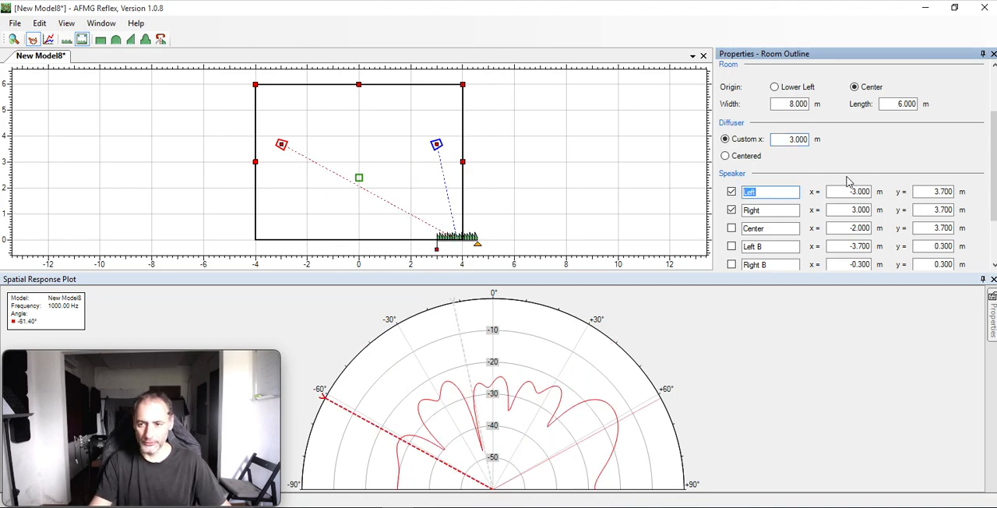
drag(789, 139, 830, 146)
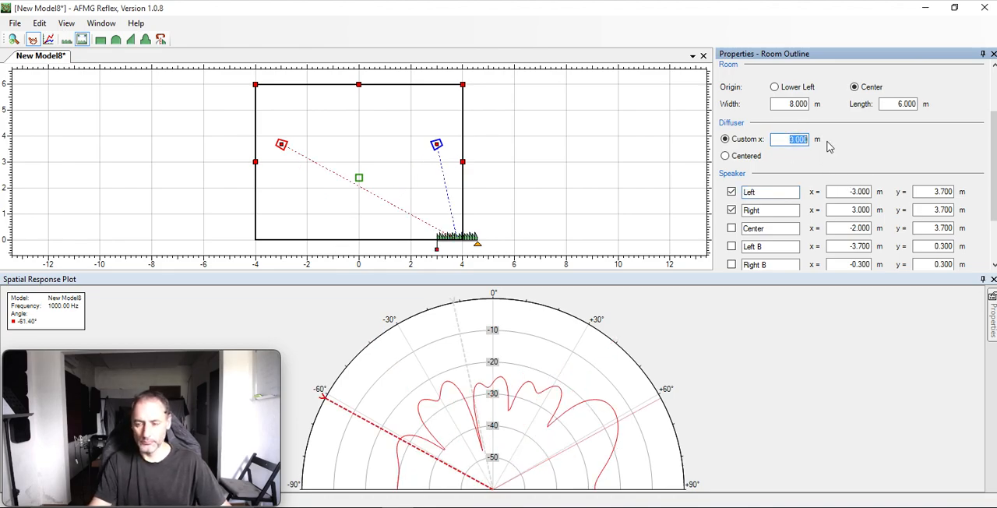
click(758, 156)
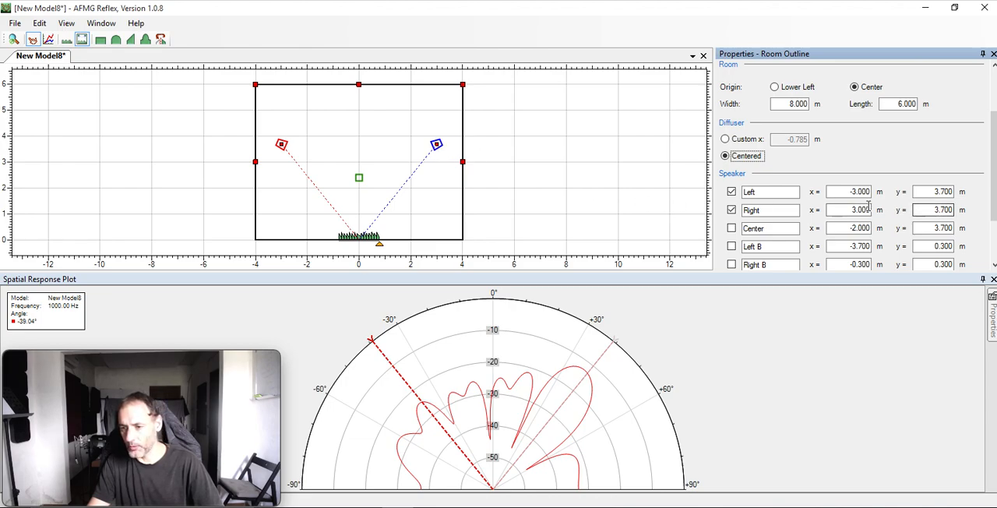
Try the Left speaker at a y position of 1 m, and restore it to 3.7 m.
click(922, 191)
double_click(922, 191)
text(1)
key(Tab)
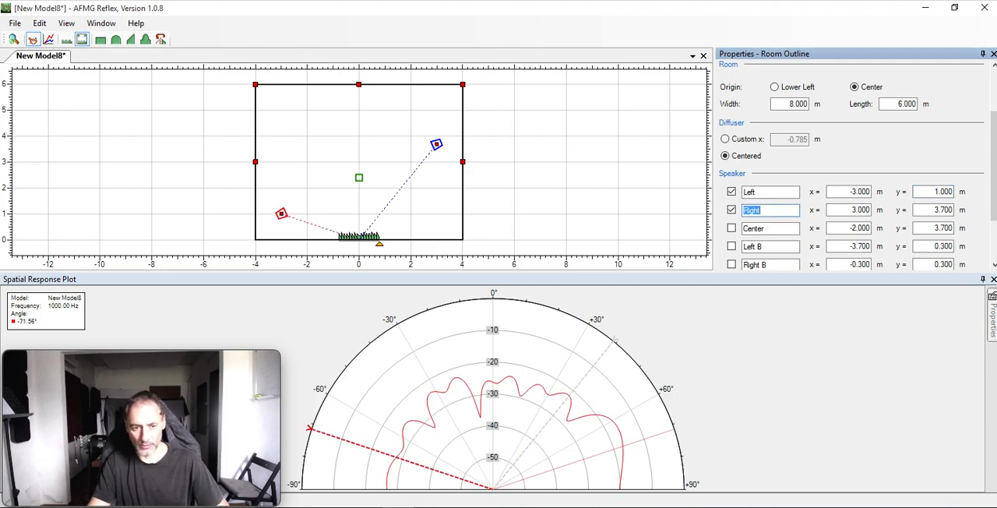
double_click(933, 191)
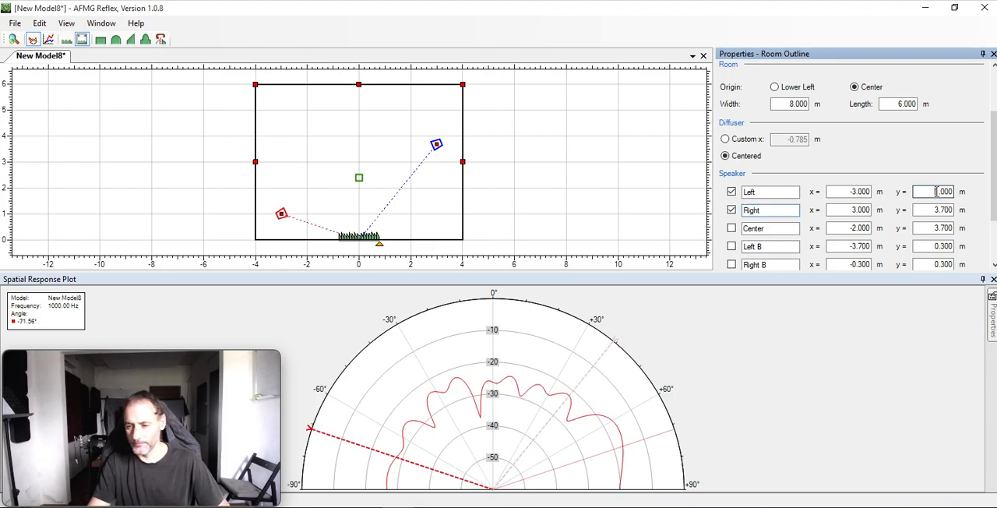
text(3.7)
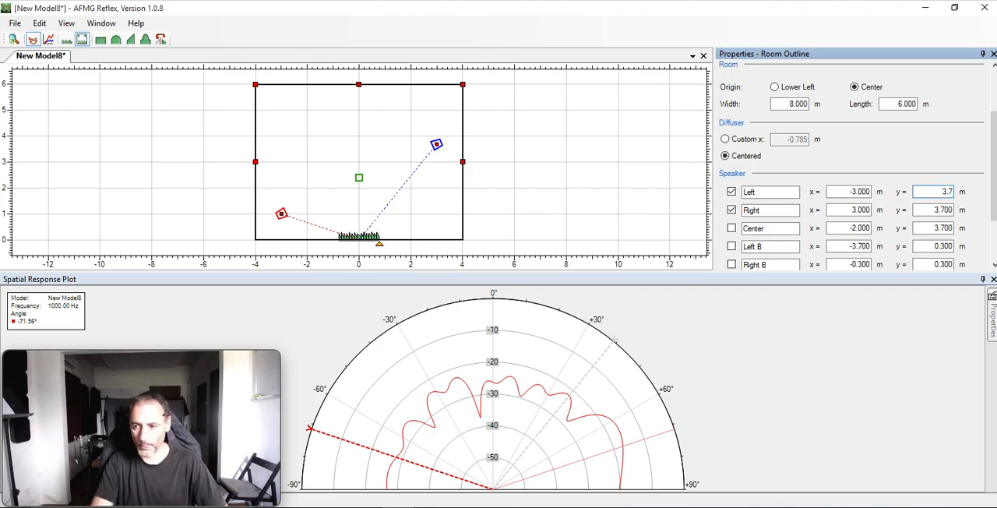
key(Tab)
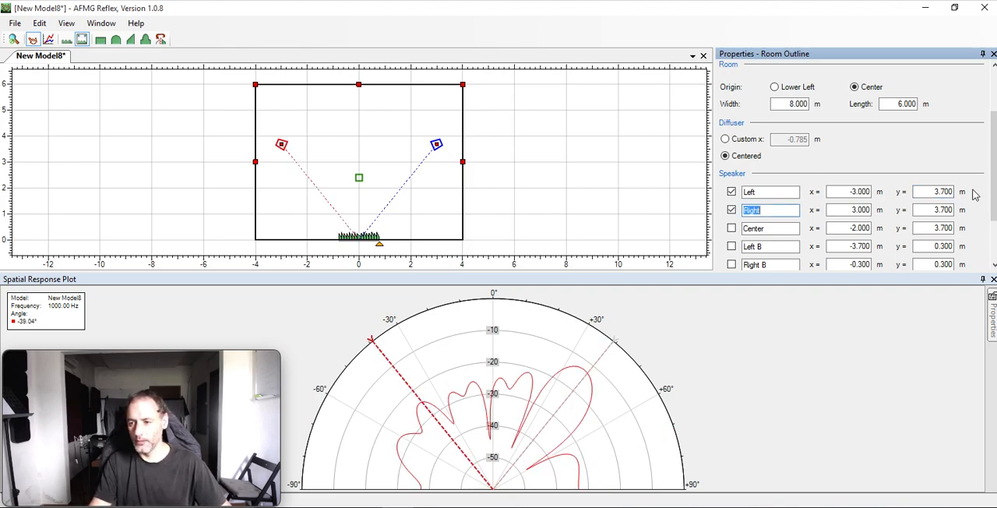
Set the y position of both the Left and the Right speaker to 4.7 m.
click(935, 191)
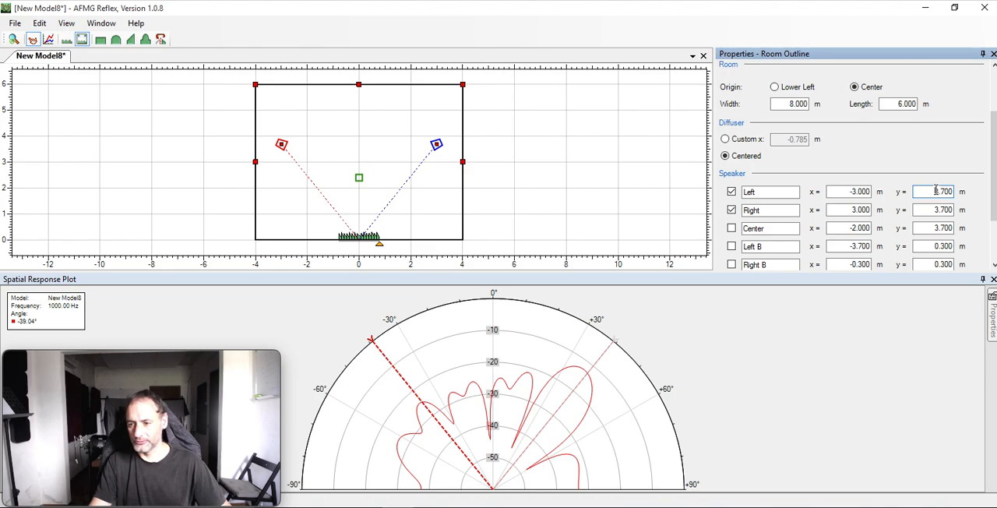
text(4)
key(Tab)
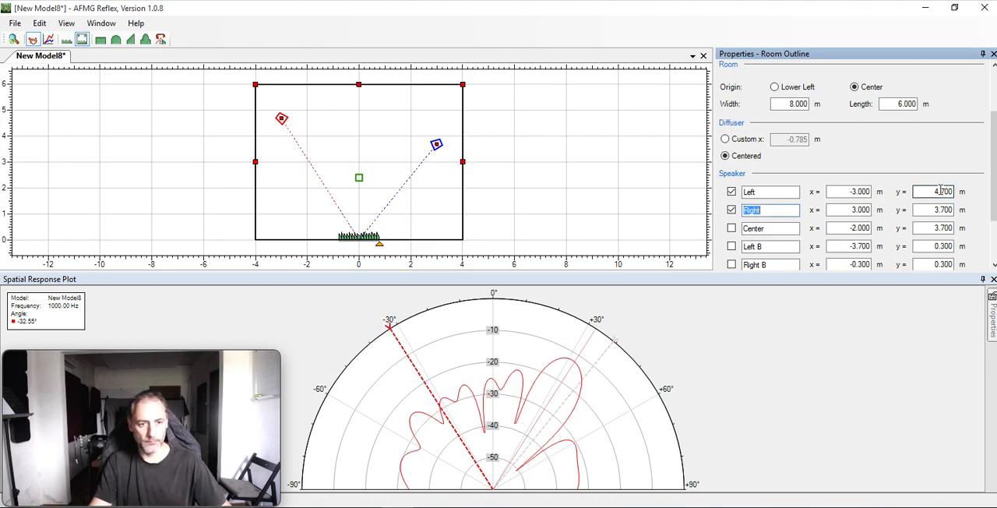
click(935, 210)
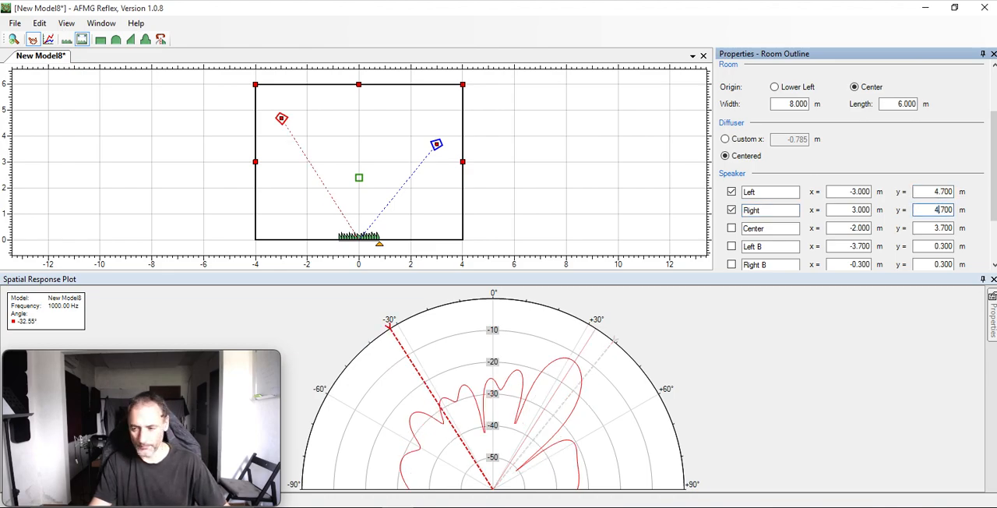
text(4)
key(Tab)
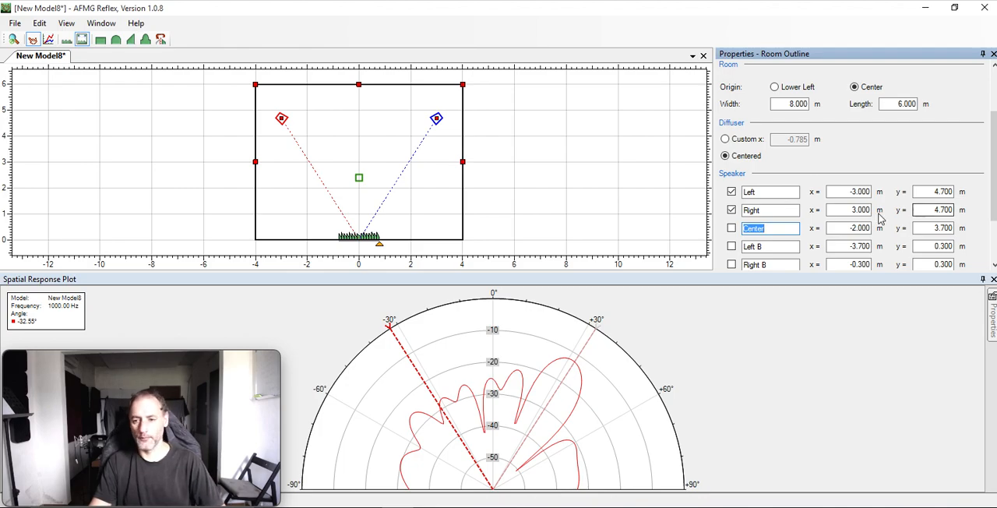
Try the listener at relative x positions of 30 % and 10 % of the room.
scroll(881, 219, down, 2)
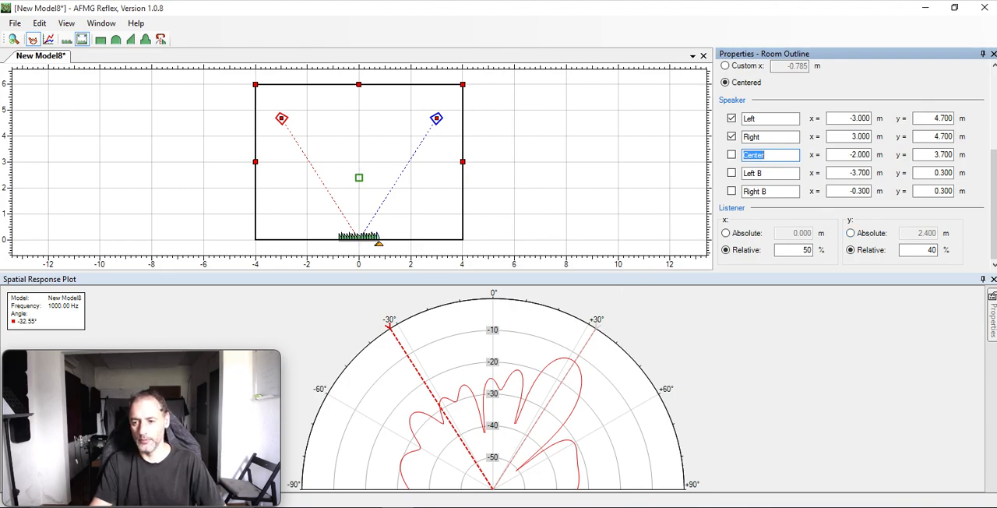
scroll(986, 231, up, 1)
scroll(986, 231, down, 1)
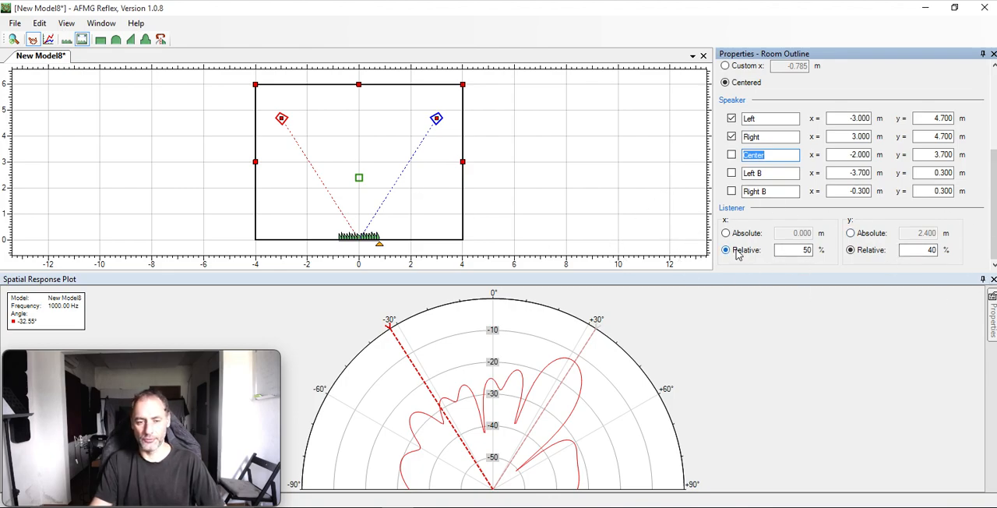
double_click(800, 251)
text(30)
key(Tab)
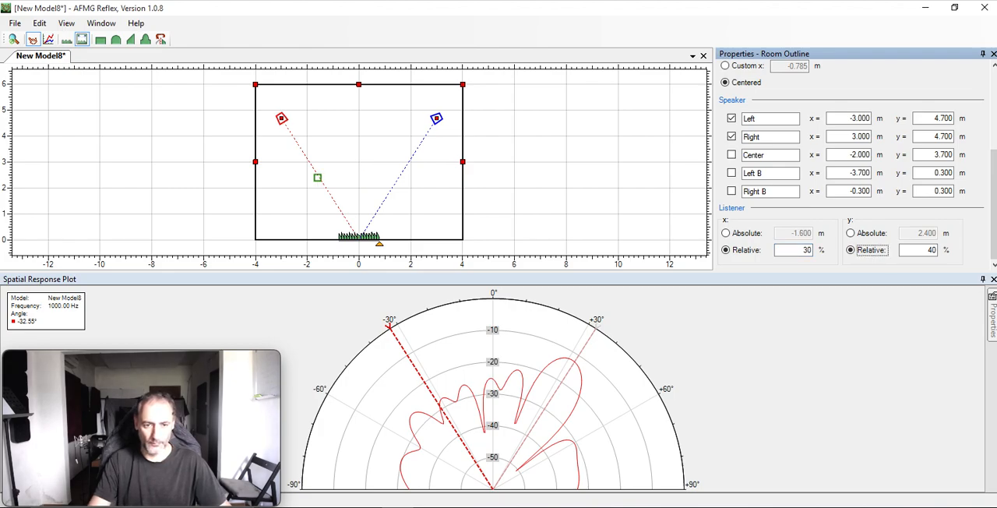
double_click(809, 250)
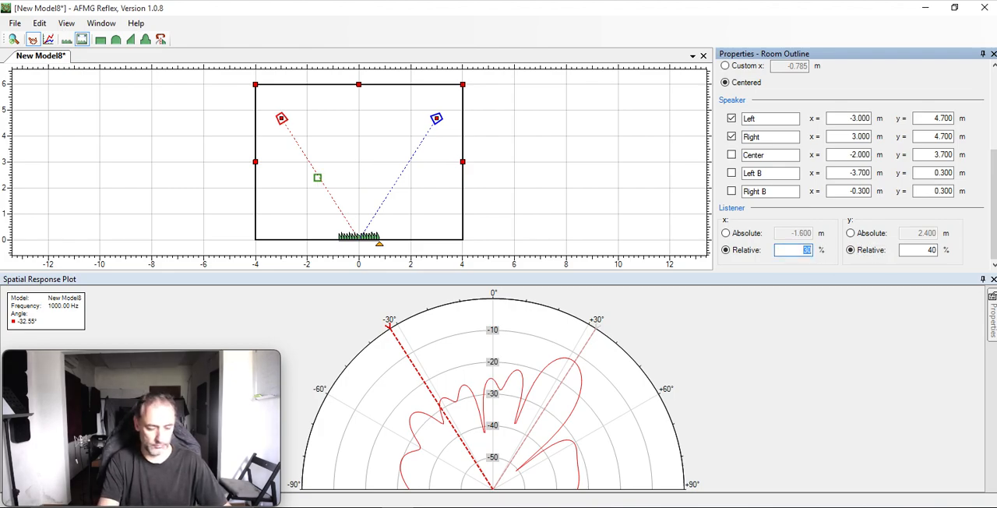
key(Return)
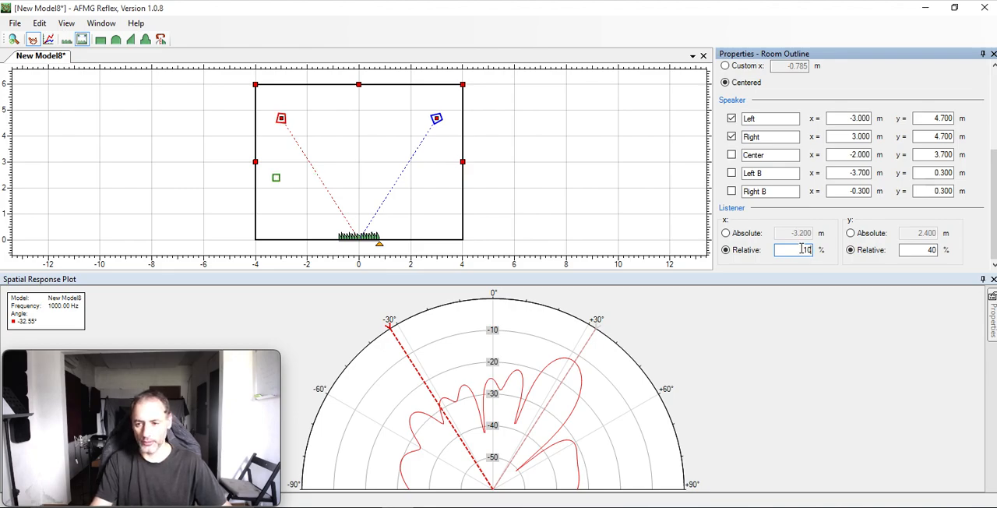
Try the listener at relative x positions of 60 % and 70 %, and return it to 50 %.
text(60)
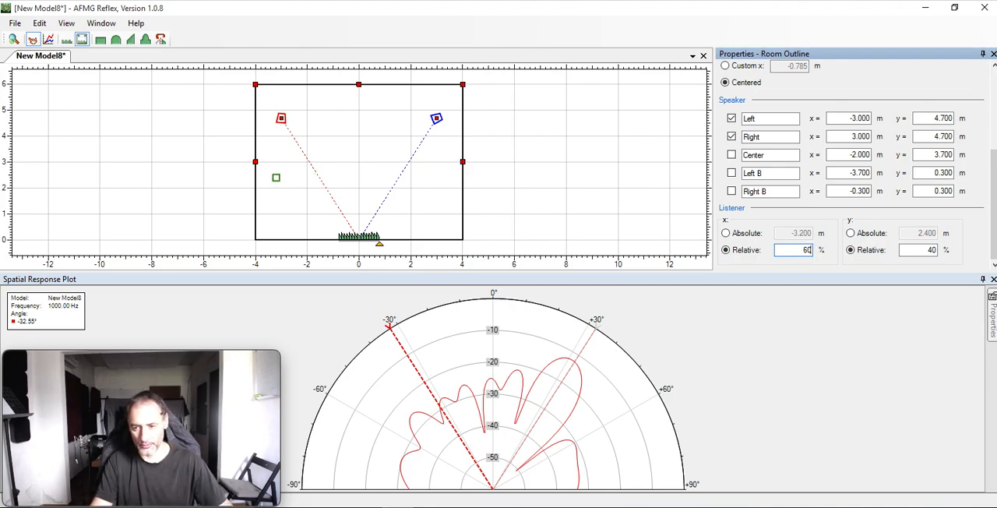
key(Tab)
double_click(813, 250)
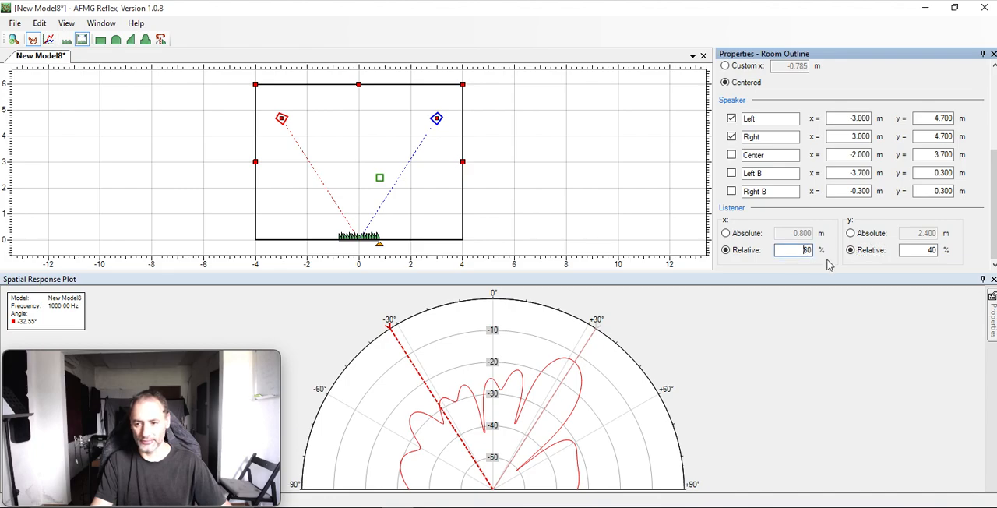
text(70)
key(Return)
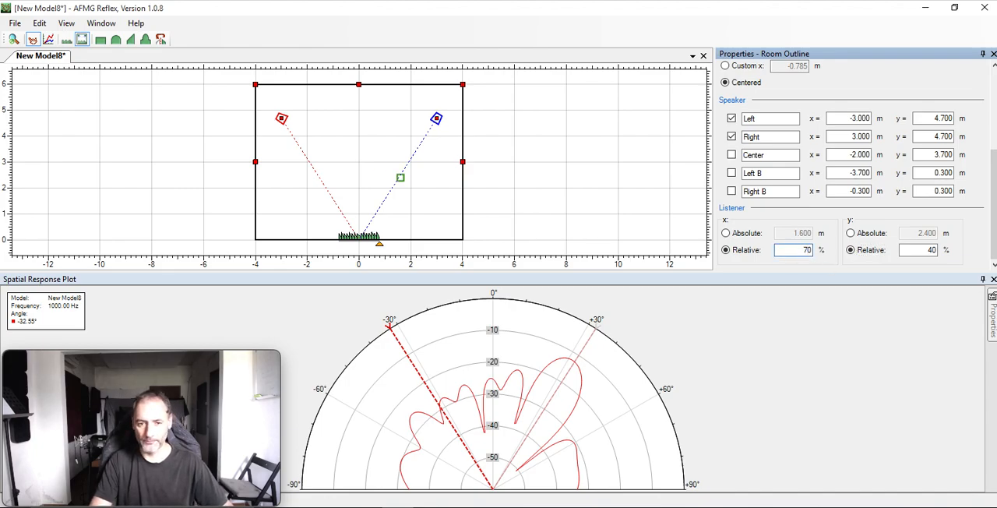
key(BackSpace)
key(BackSpace)
text(50)
key(Tab)
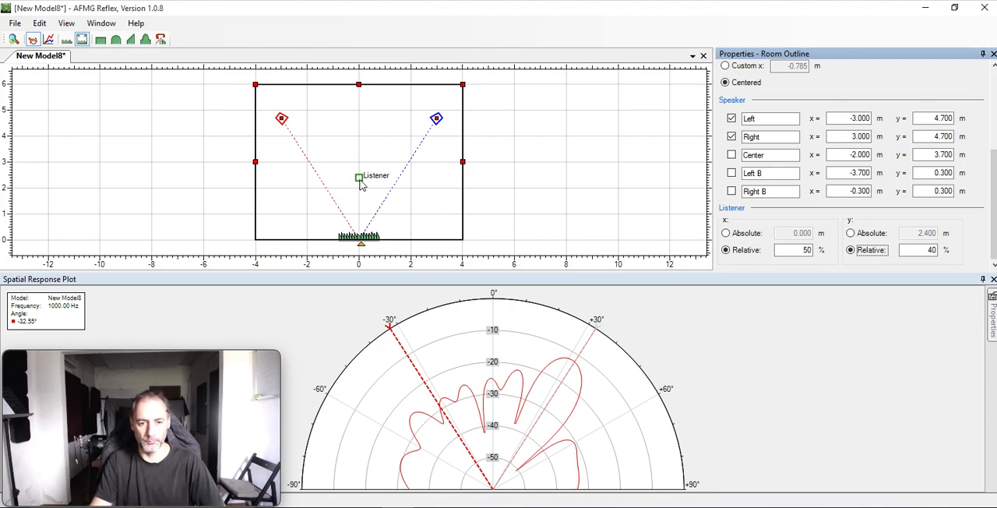
Try the listener at a relative y position of 20 %, restore it to 40 %, and deselect the room outline.
click(917, 250)
double_click(918, 250)
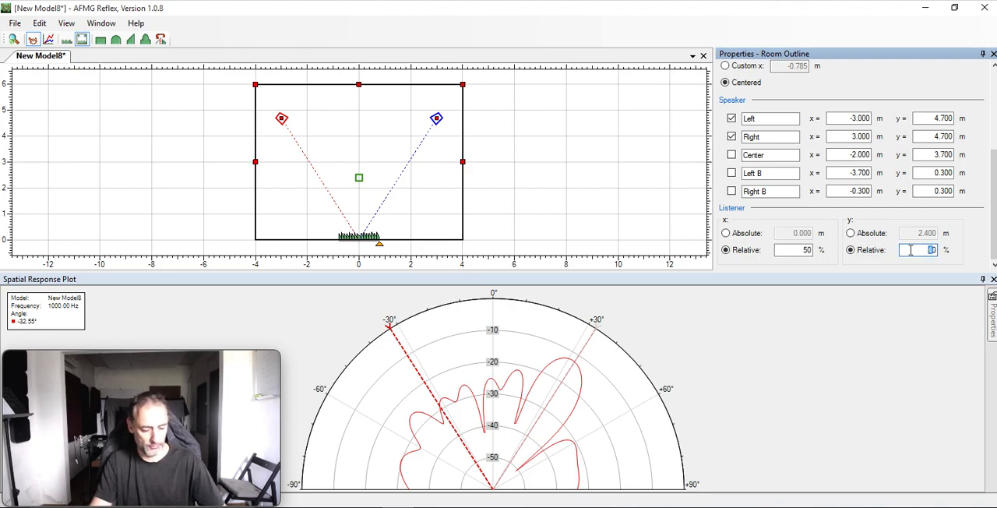
key(Return)
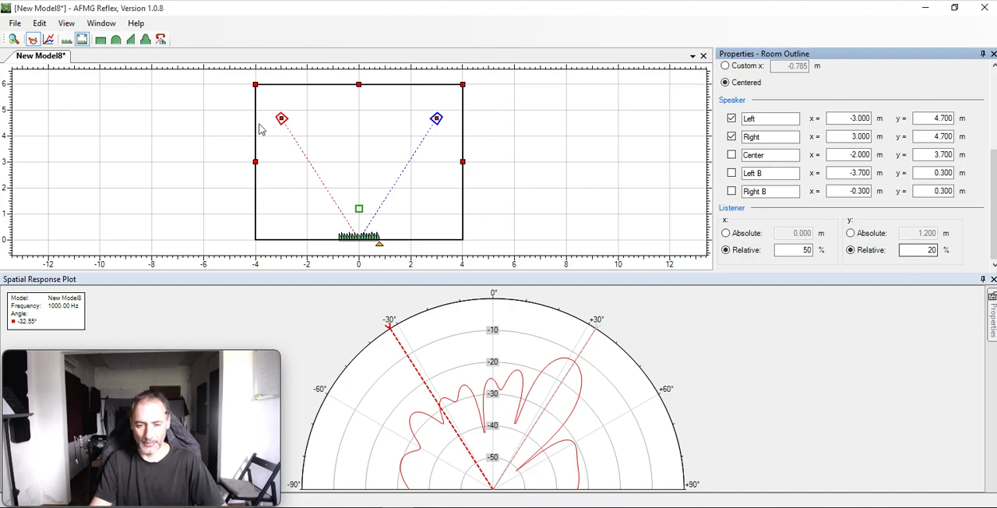
double_click(930, 251)
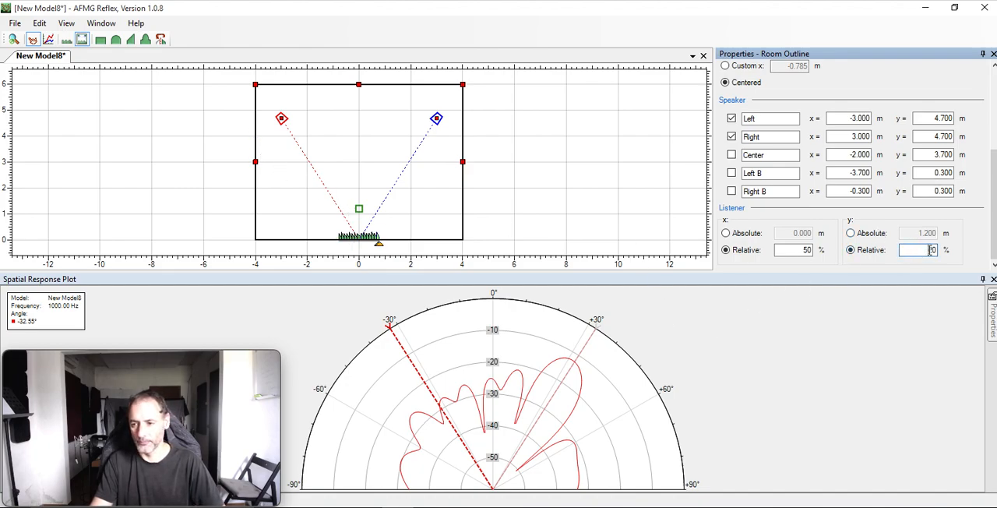
text(40)
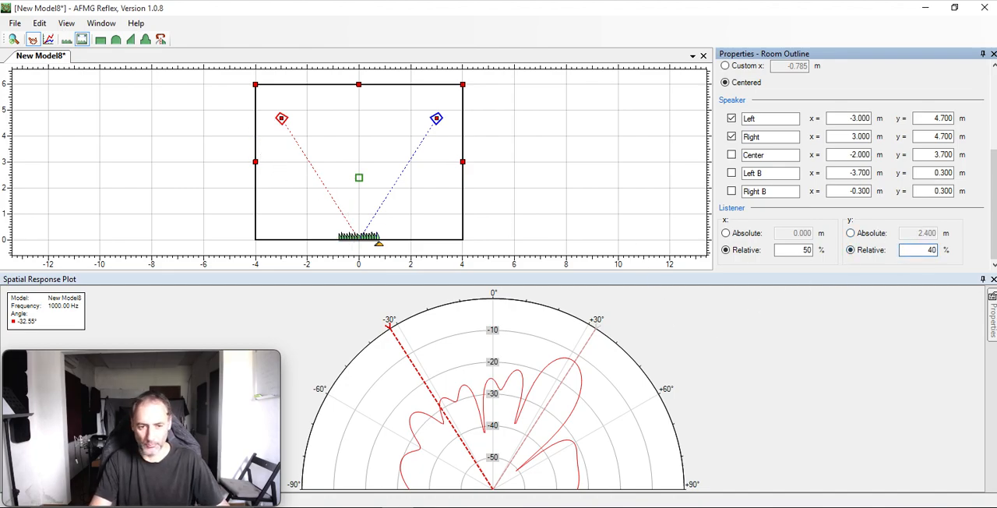
click(531, 187)
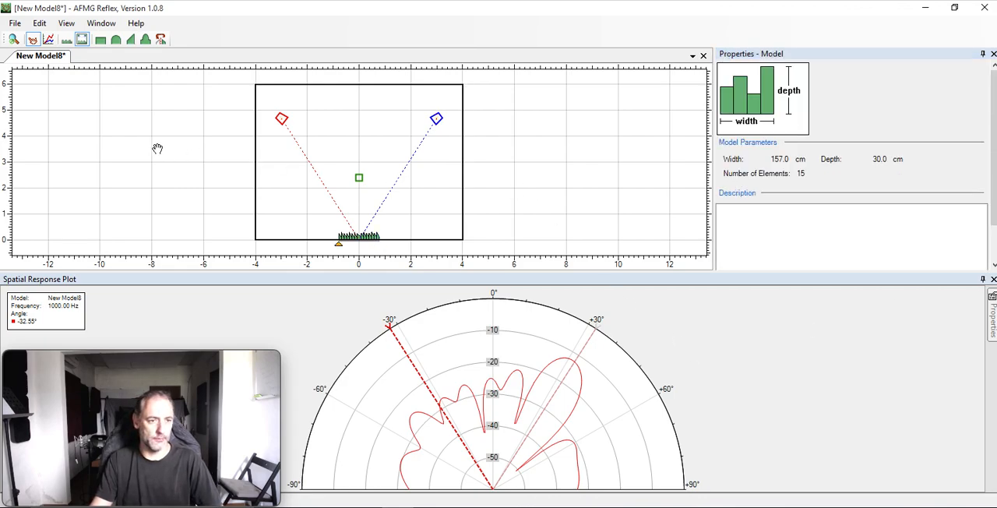
Switch to the Diffuser View and flip the 17 cm wide triangle element spanning 70 to 87 cm.
click(161, 42)
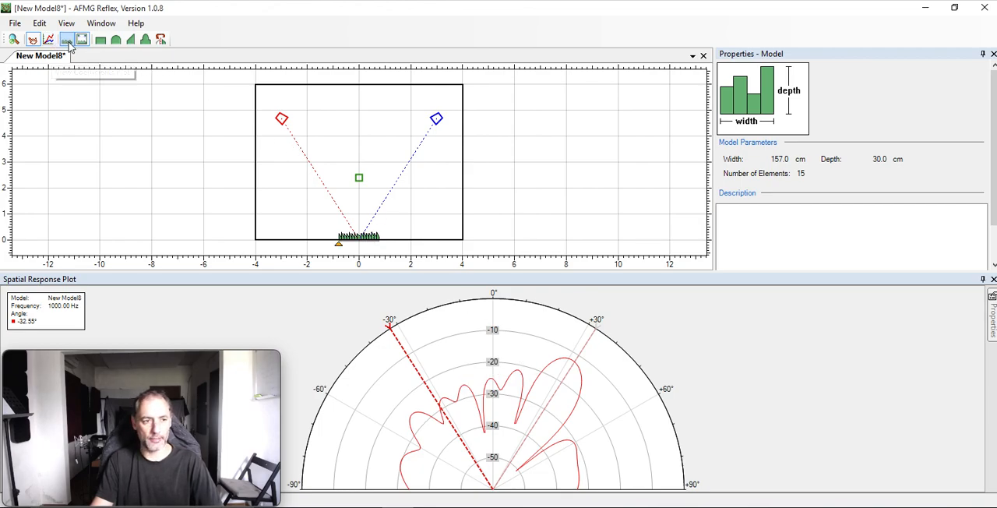
click(67, 43)
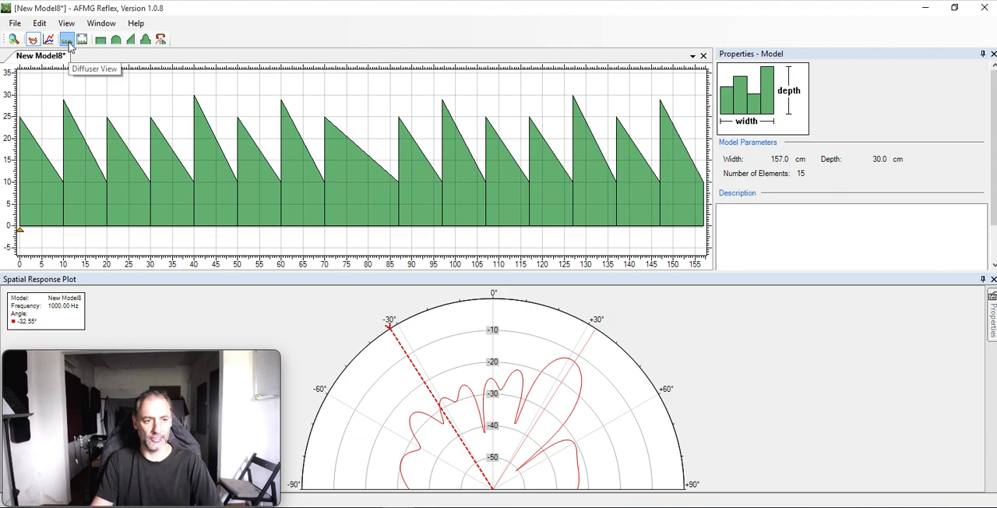
click(354, 185)
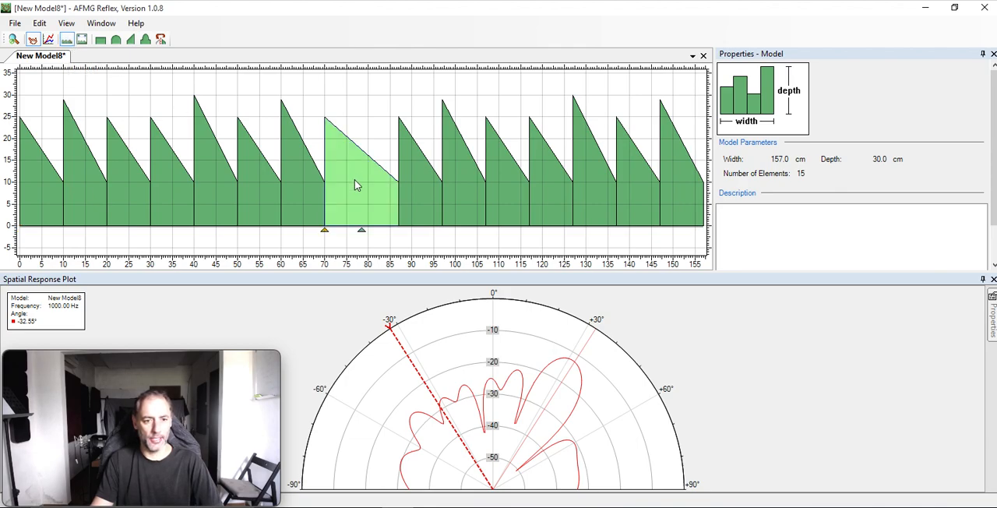
click(355, 185)
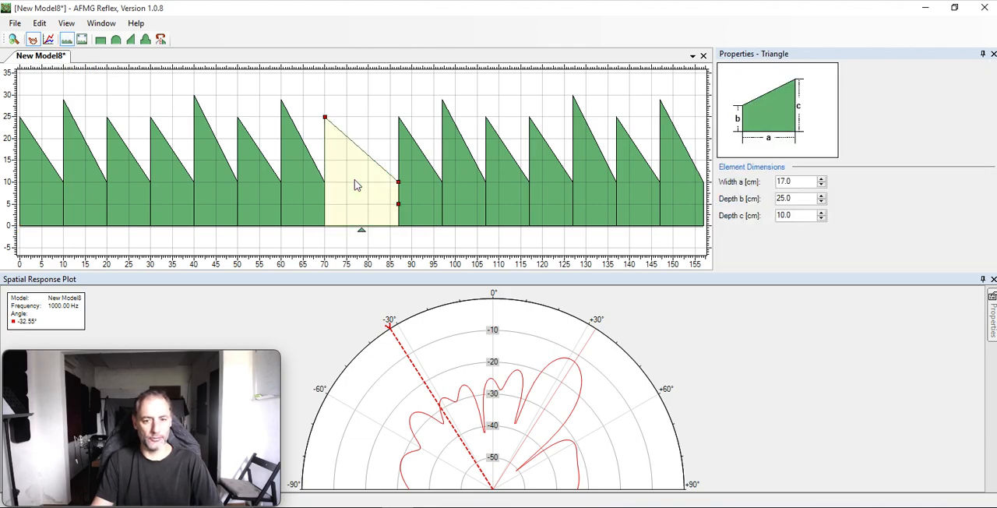
click(161, 40)
click(160, 40)
click(161, 40)
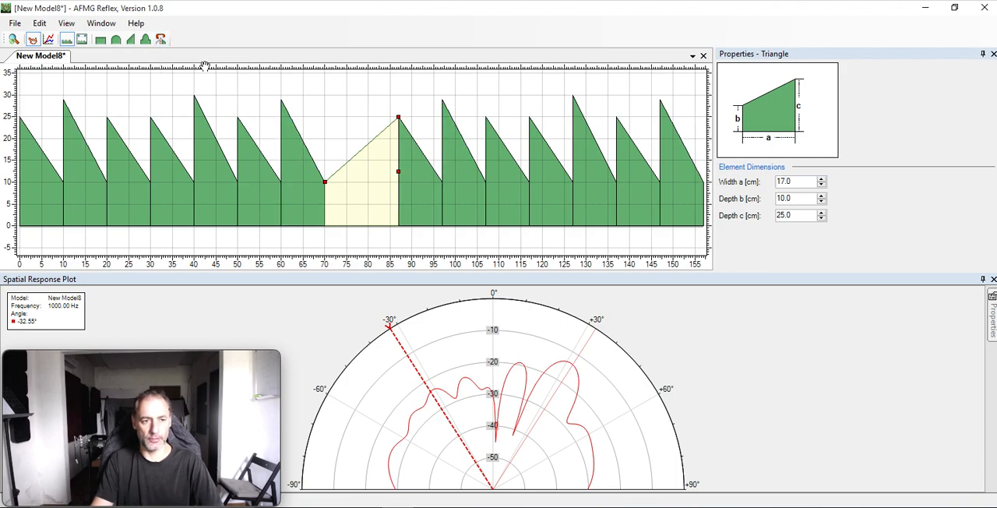
Flip the triangle elements spanning 107 to 117 cm, 20 to 30 cm and 50 to 60 cm.
click(493, 201)
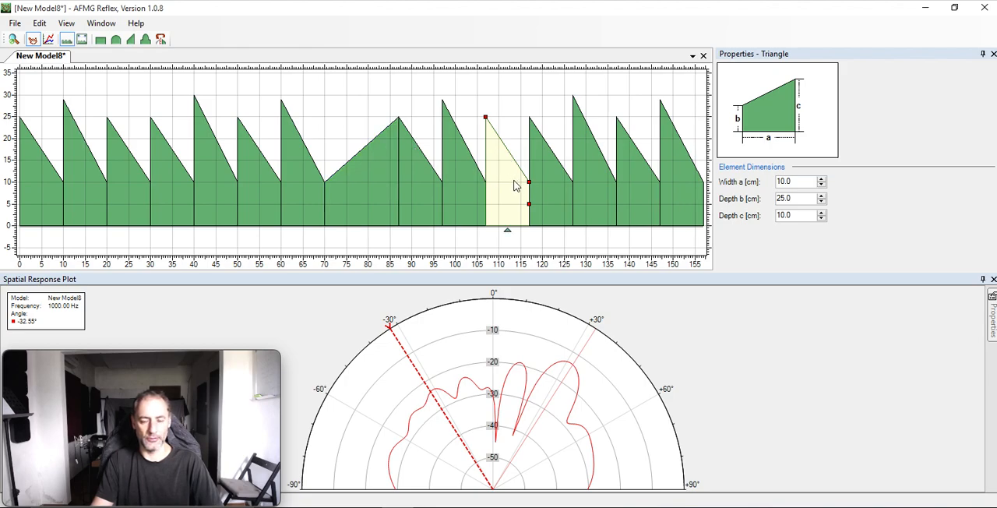
click(161, 40)
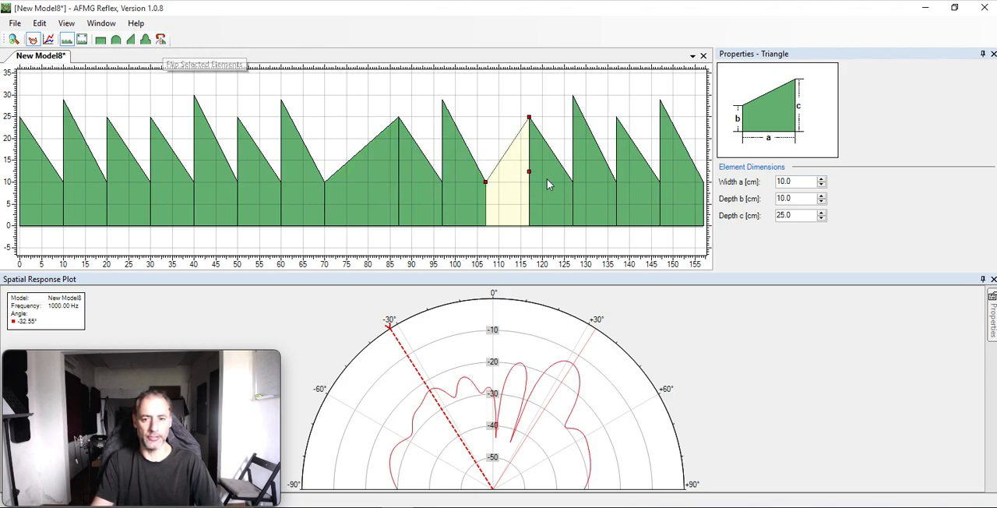
click(128, 173)
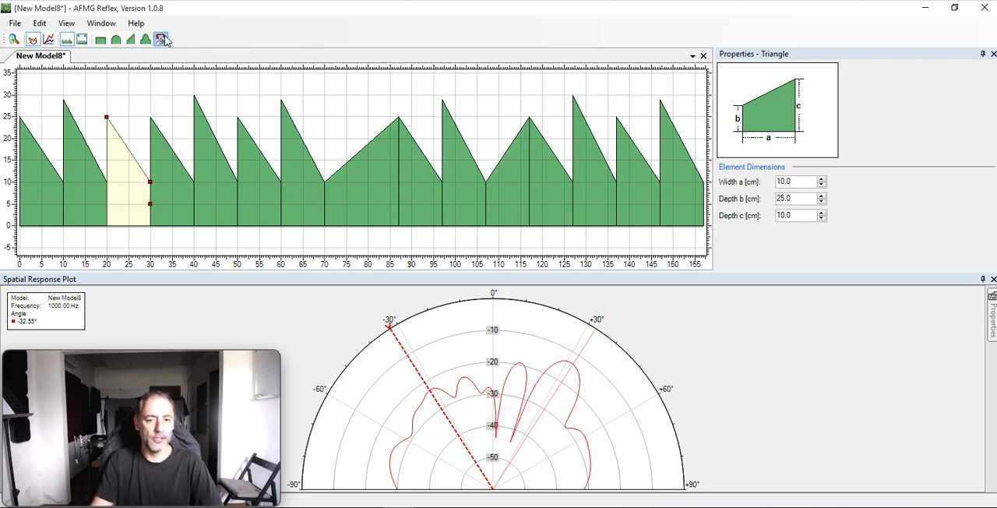
click(162, 40)
click(243, 202)
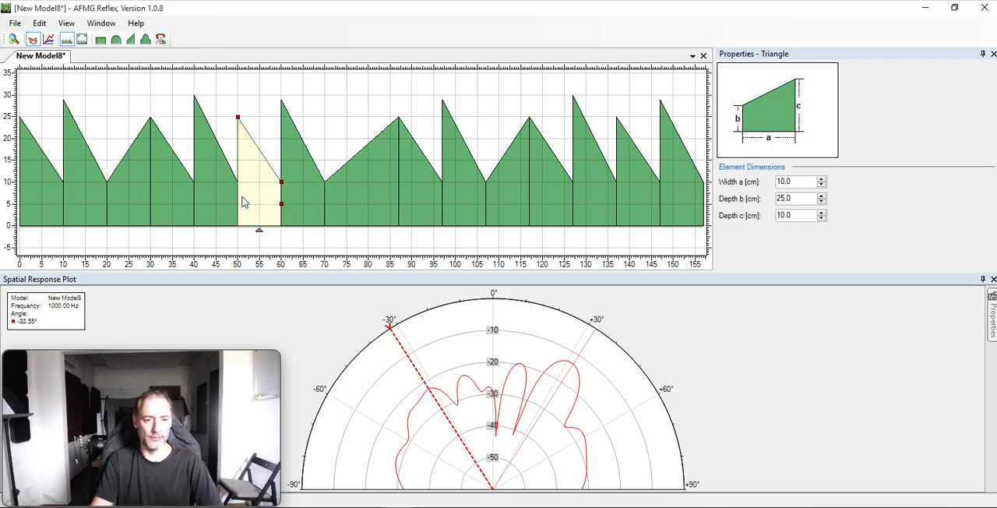
click(161, 40)
Try flipping the 30 cm deep triangle element spanning 40 to 50 cm, and flip it back.
click(207, 200)
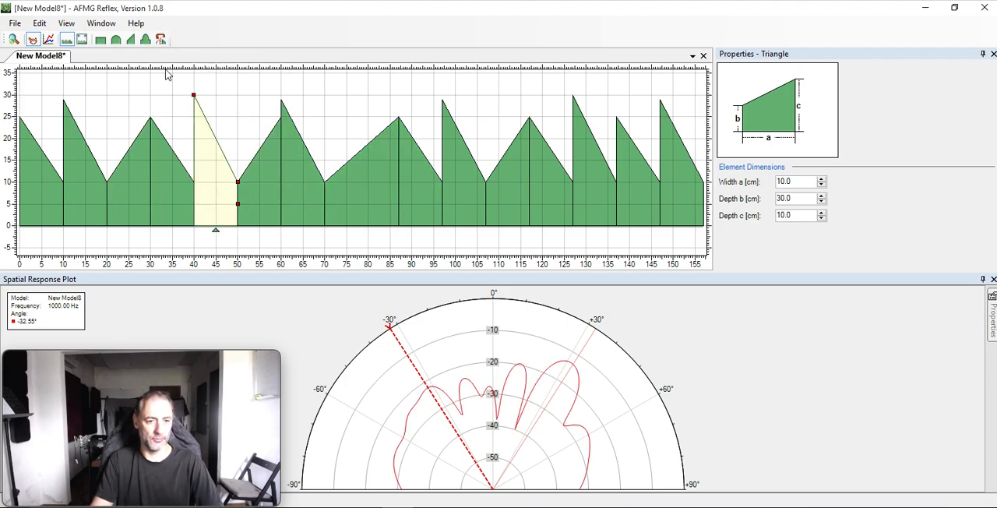
click(161, 40)
click(161, 39)
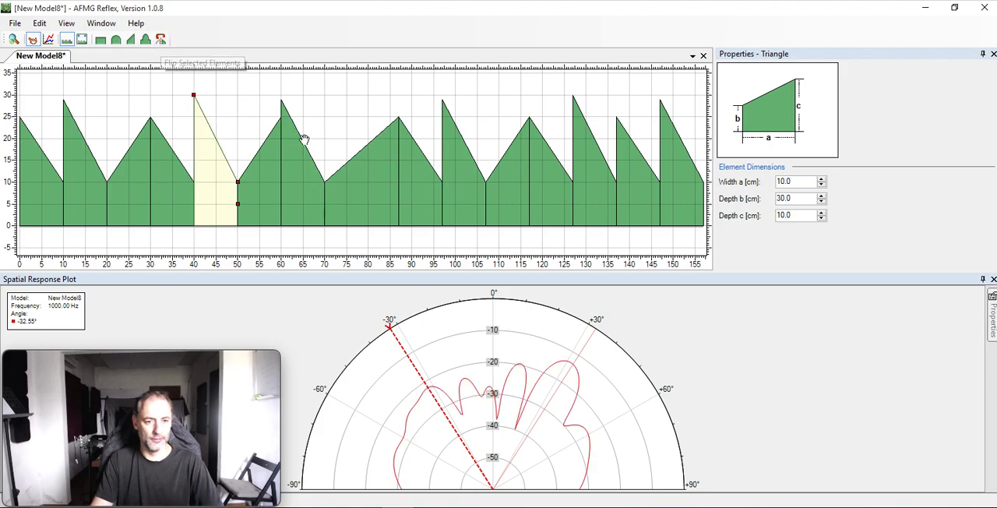
Flip the triangle elements spanning 137 to 147 cm and 10 to 20 cm.
click(645, 172)
click(161, 39)
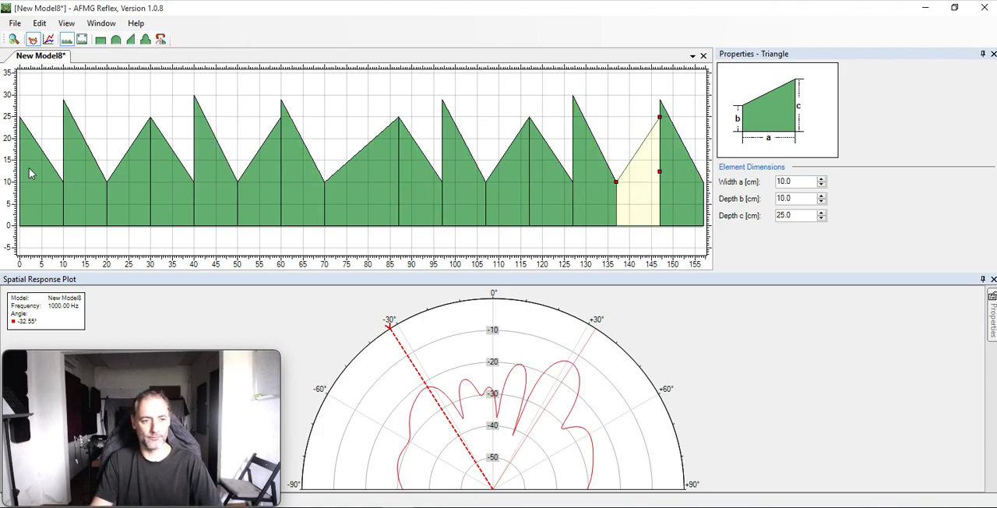
click(72, 196)
click(161, 40)
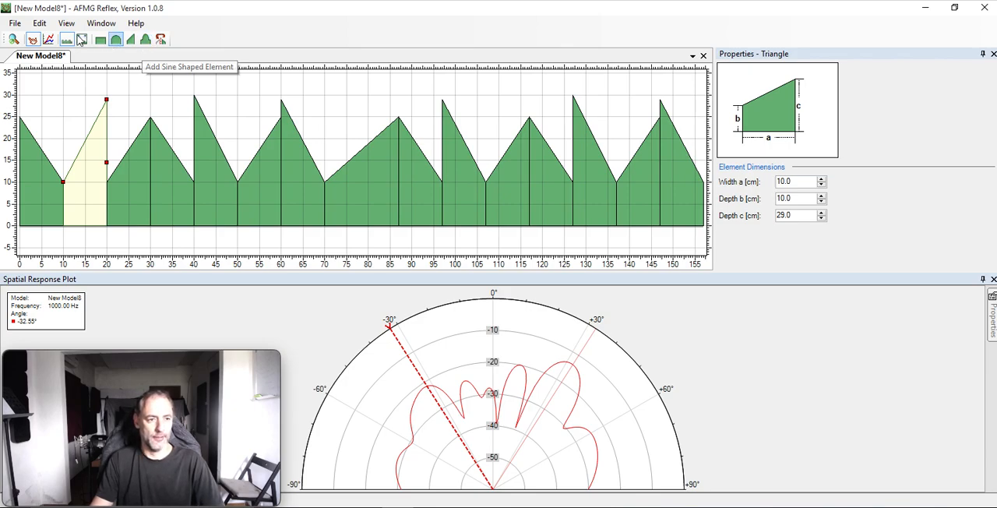
Display the Coefficients Plot alongside the Spatial Response Plot.
click(101, 23)
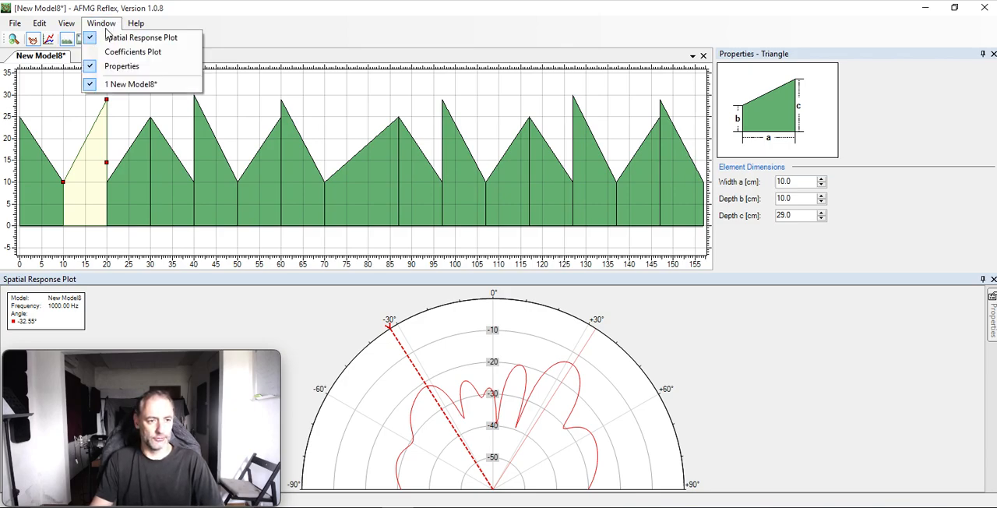
click(109, 51)
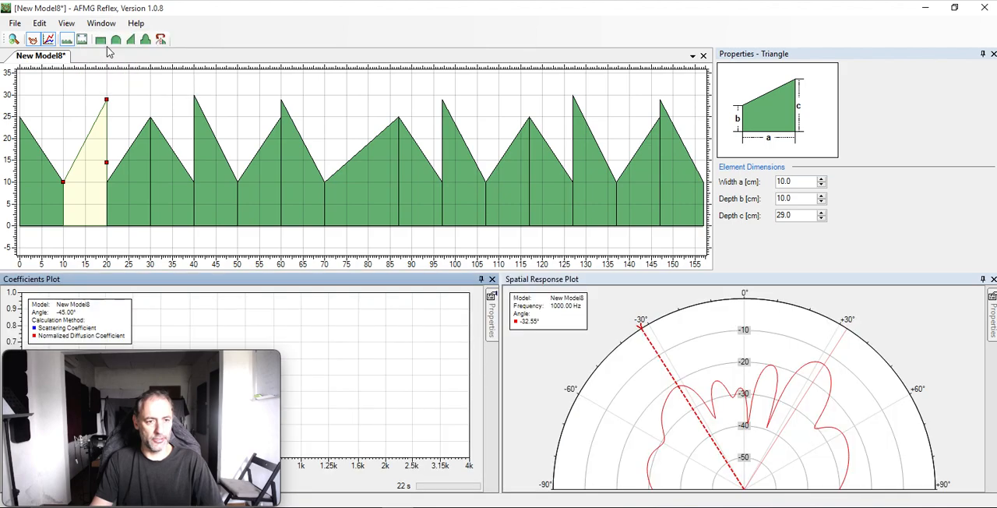
Hide the element Properties window and show it again.
click(109, 25)
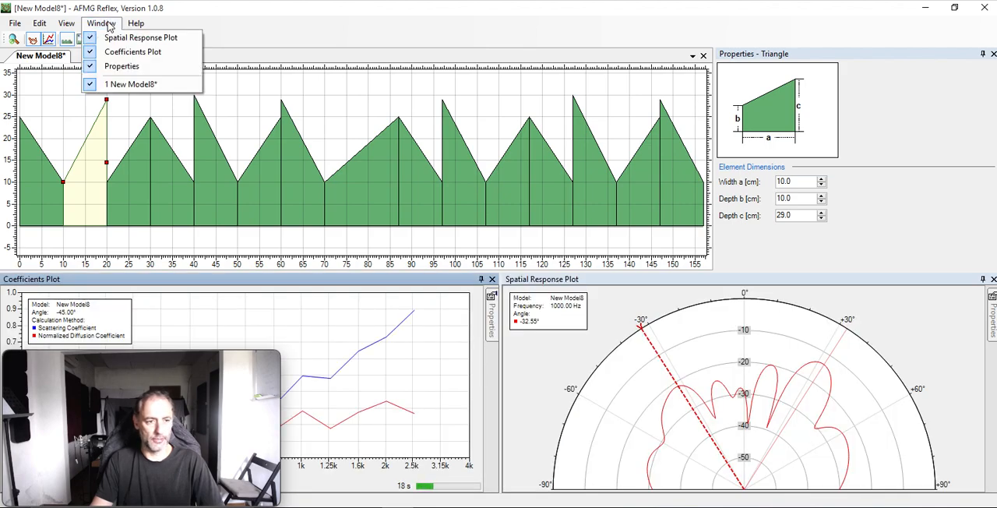
click(113, 66)
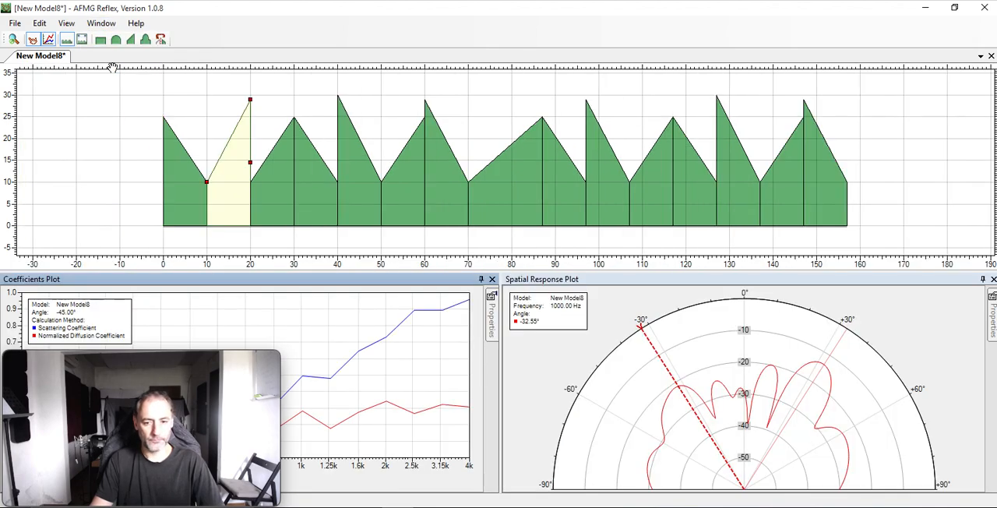
click(101, 23)
click(106, 65)
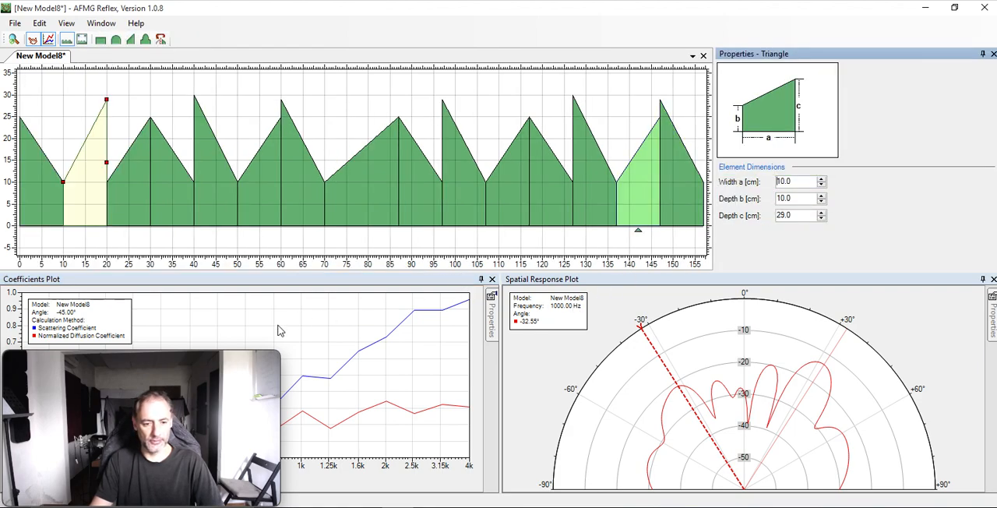
mouse_move(239, 359)
drag(240, 359, 955, 358)
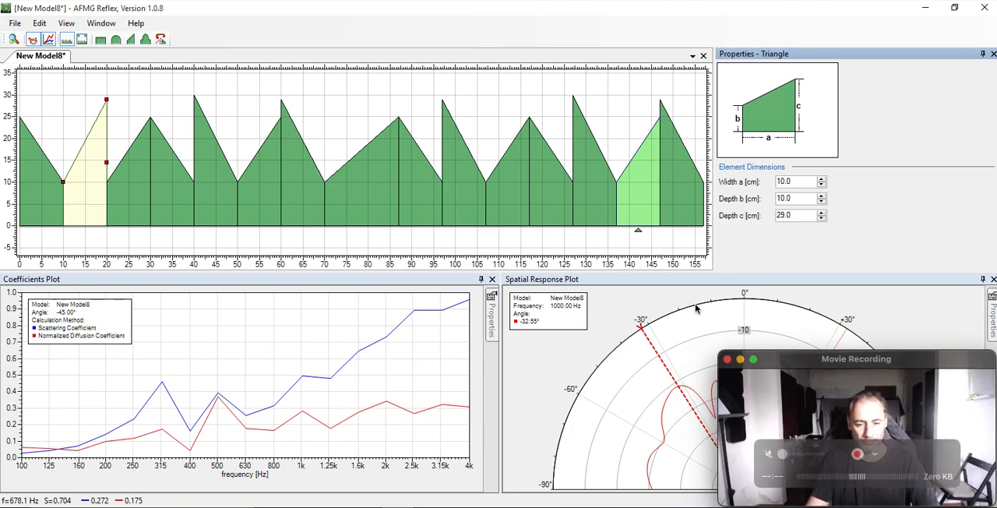
click(183, 337)
Set the Coefficients Plot's resolution to 1/12 octave and its upper frequency limit to 8000 Hz.
mouse_move(492, 327)
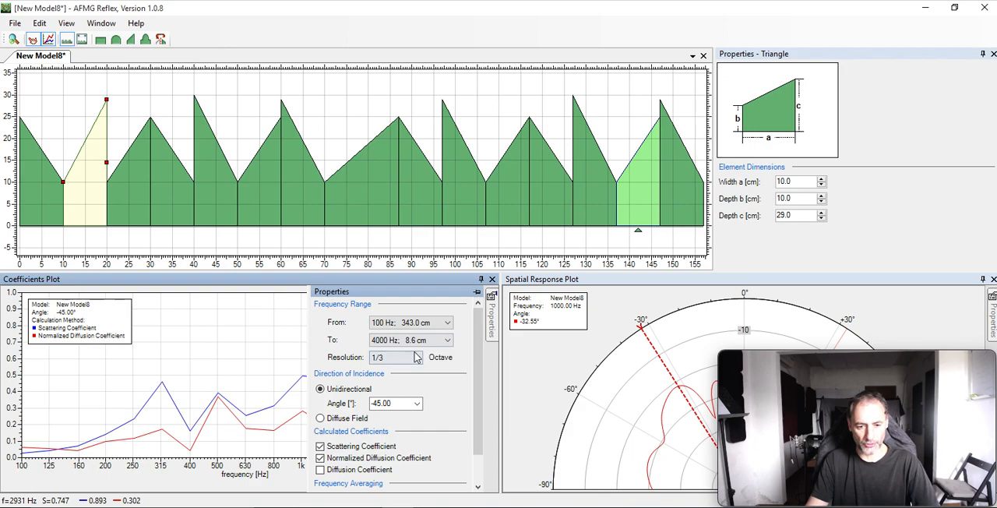
scroll(400, 361, down, 1)
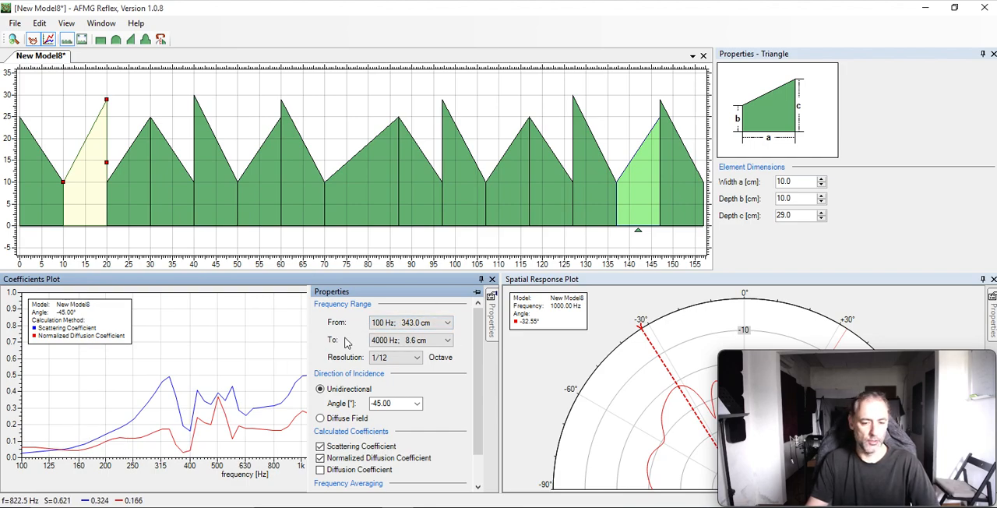
click(423, 341)
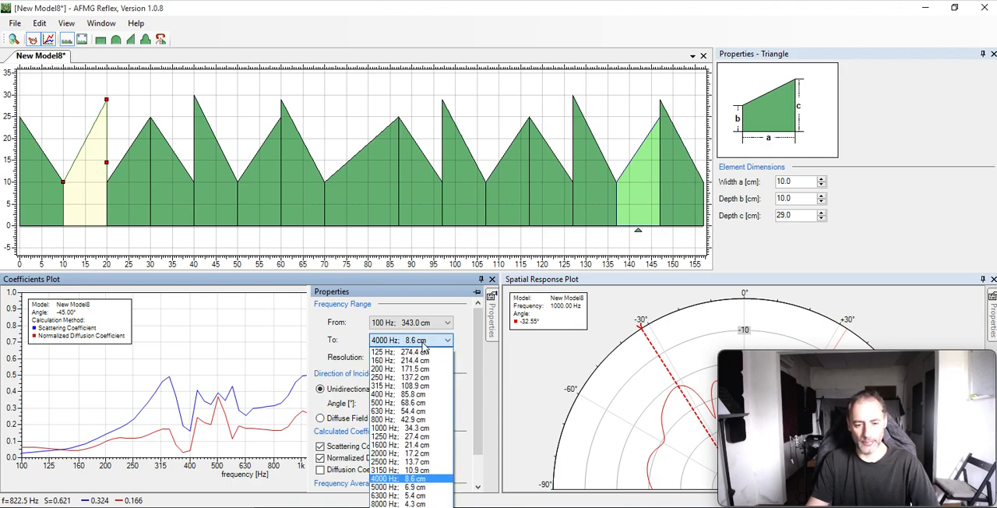
click(403, 502)
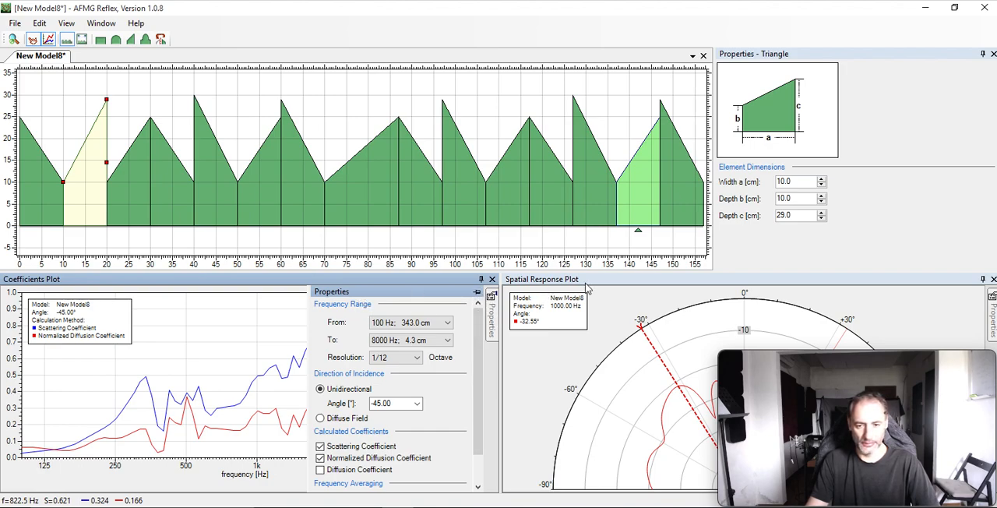
right_click(213, 324)
click(245, 307)
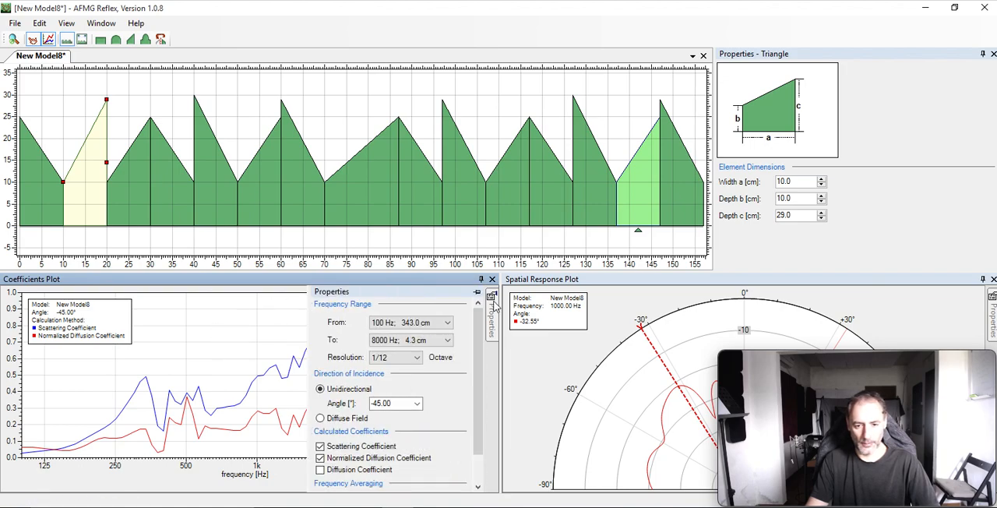
Compare Diffuse Field with unidirectional incidence in the Coefficients Plot, leaving the direction of incidence at Diffuse Field.
mouse_move(493, 295)
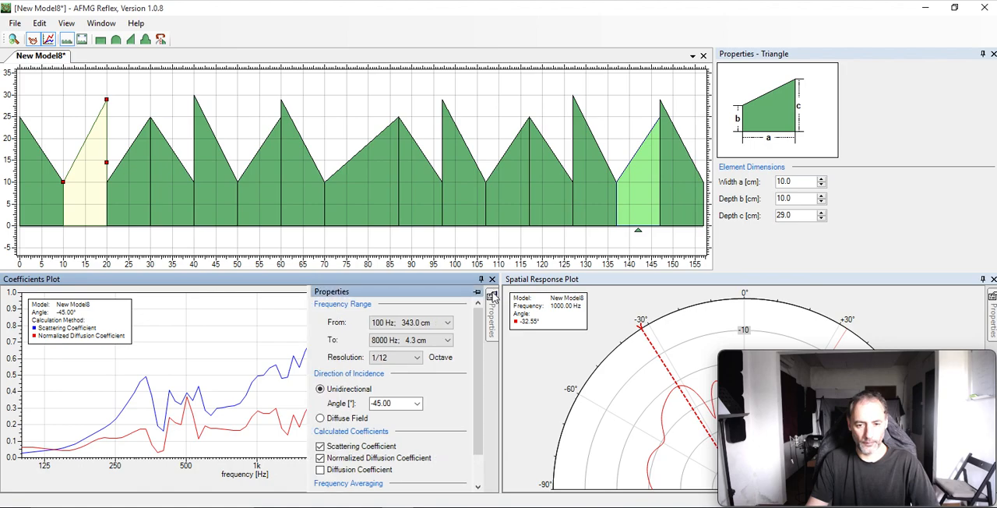
scroll(392, 397, down, 2)
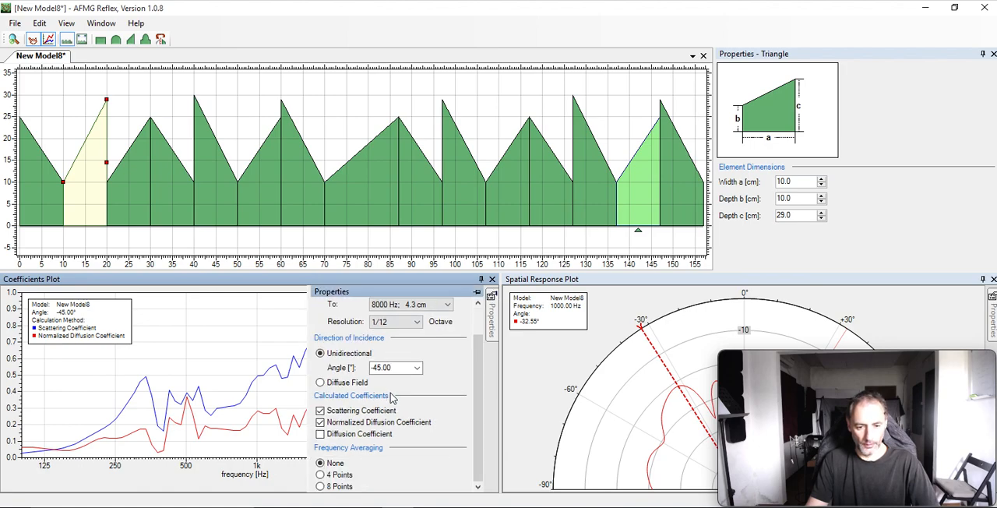
click(347, 382)
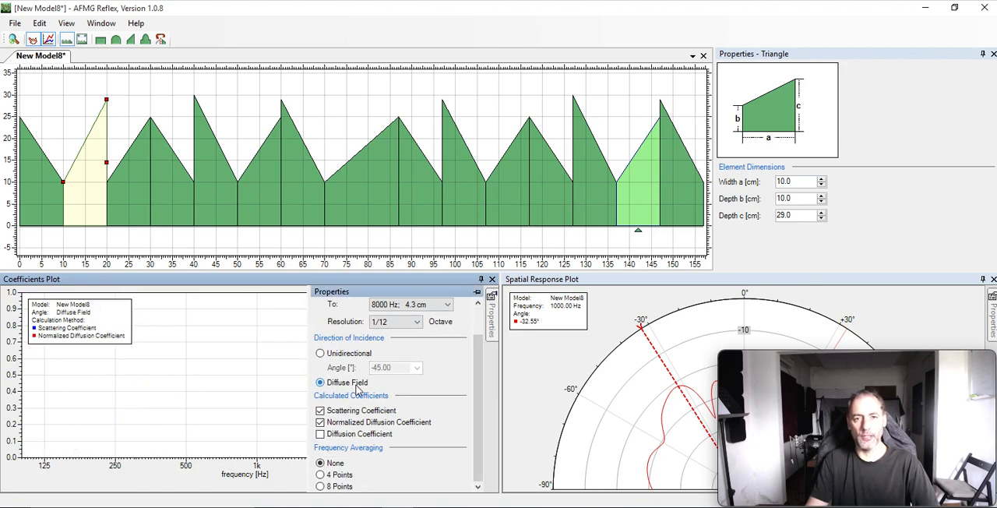
click(363, 356)
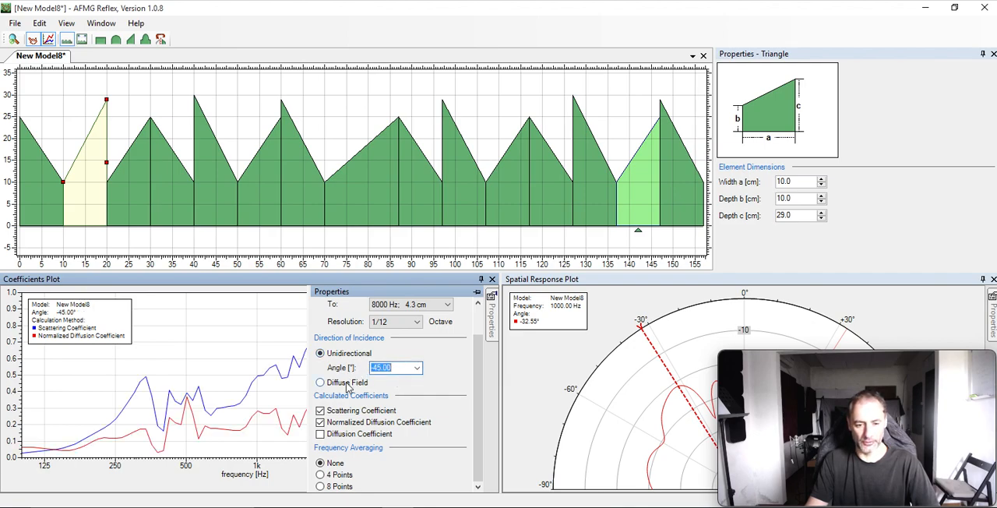
click(348, 383)
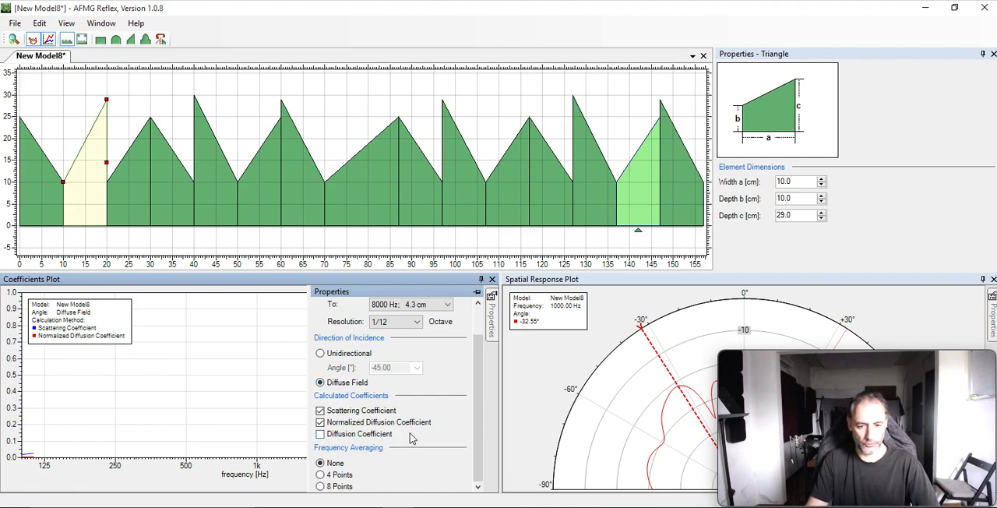
Set the Coefficients Plot's resolution to 1/24 octave and include the Diffusion Coefficient in the calculation.
click(401, 324)
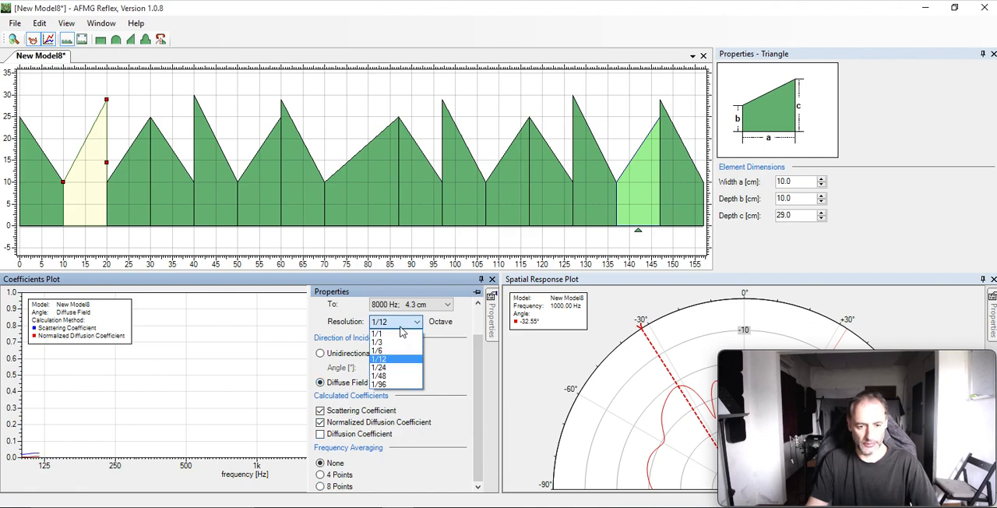
click(388, 368)
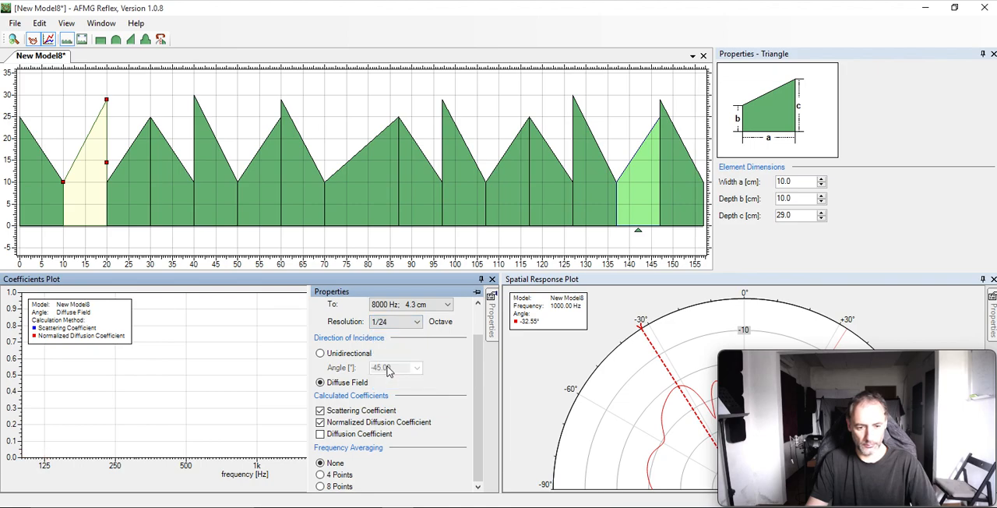
click(372, 433)
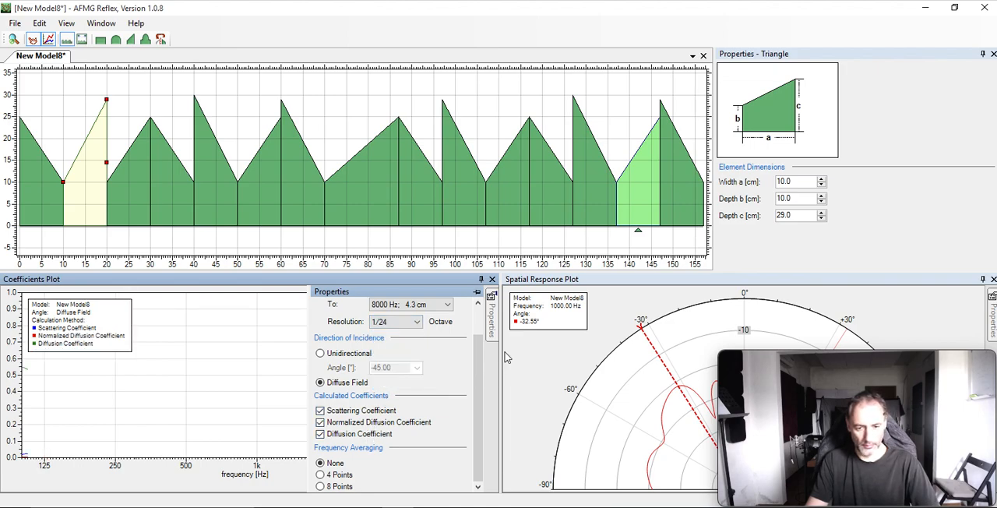
Try 4-point frequency averaging with unidirectional incidence at -45°, and restore the averaging to None.
click(346, 476)
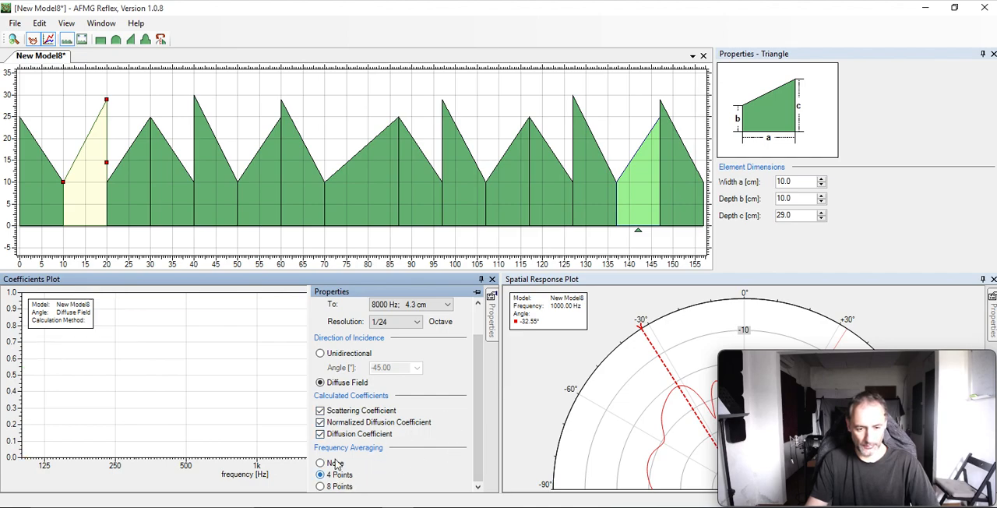
click(346, 356)
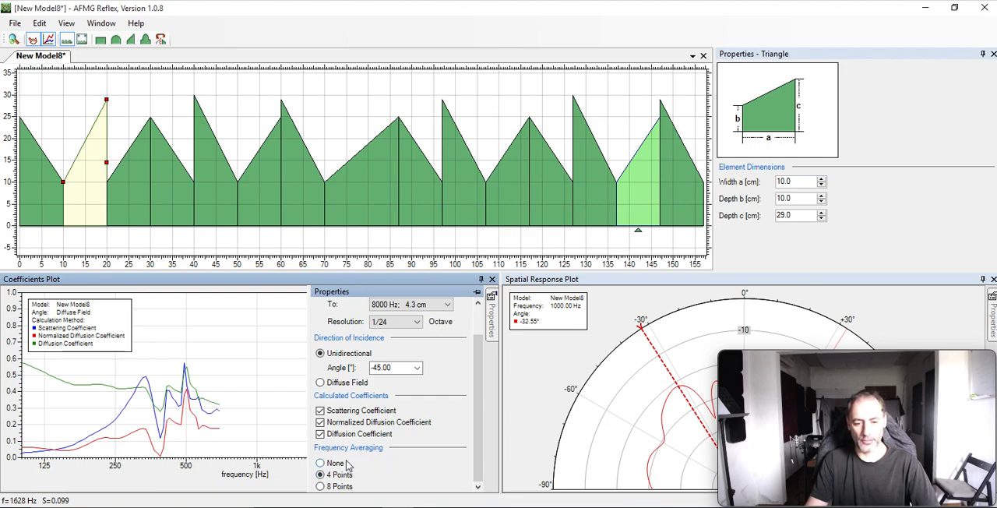
click(340, 464)
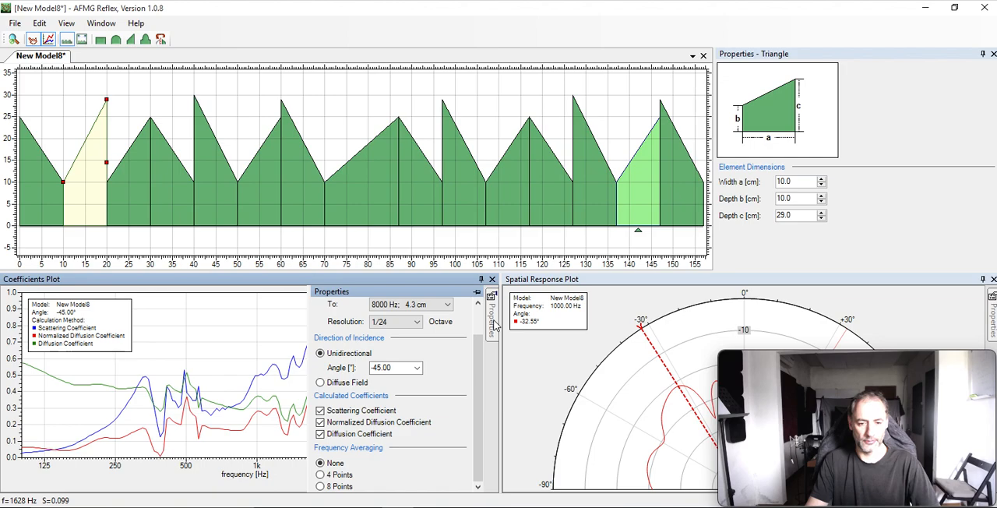
Set the Coefficients Plot's resolution to 1/1 octave and its direction of incidence to Diffuse Field.
click(417, 322)
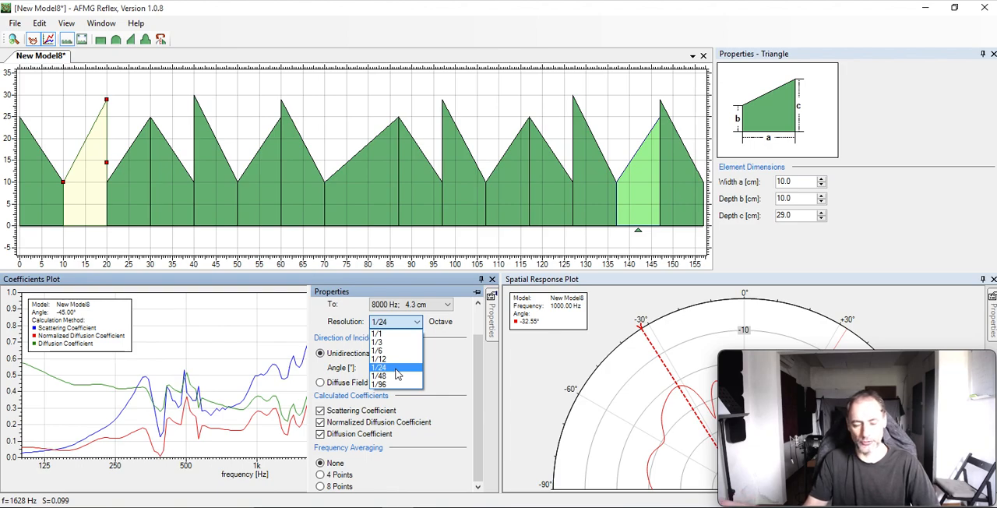
click(425, 333)
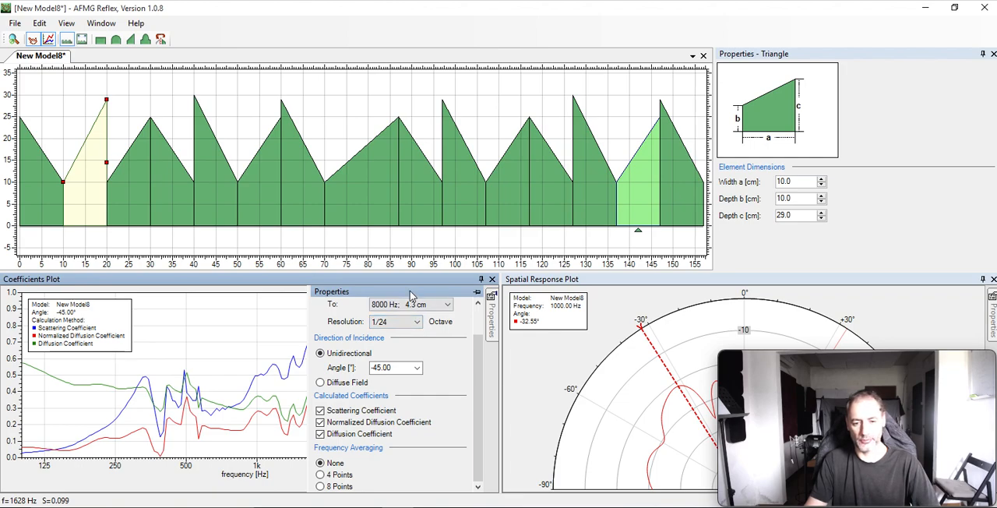
click(421, 322)
click(392, 335)
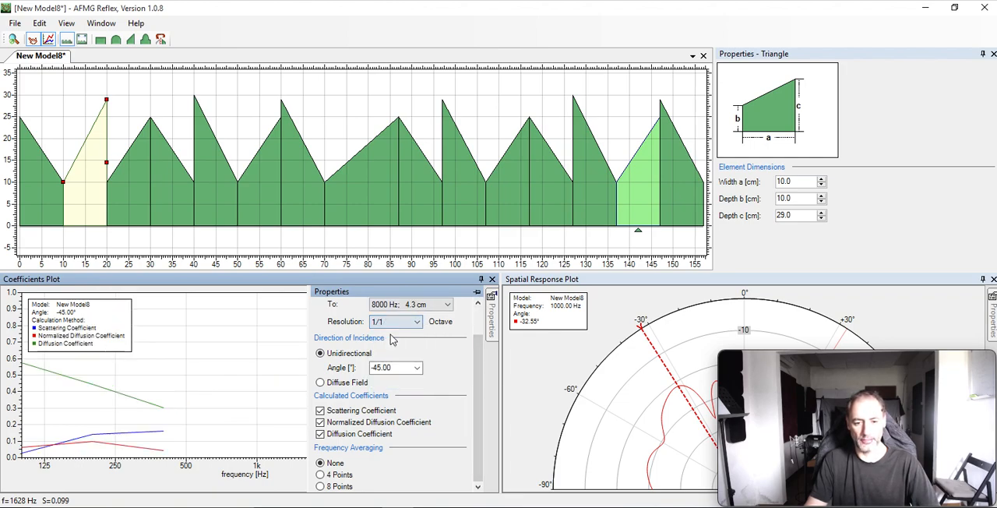
click(363, 384)
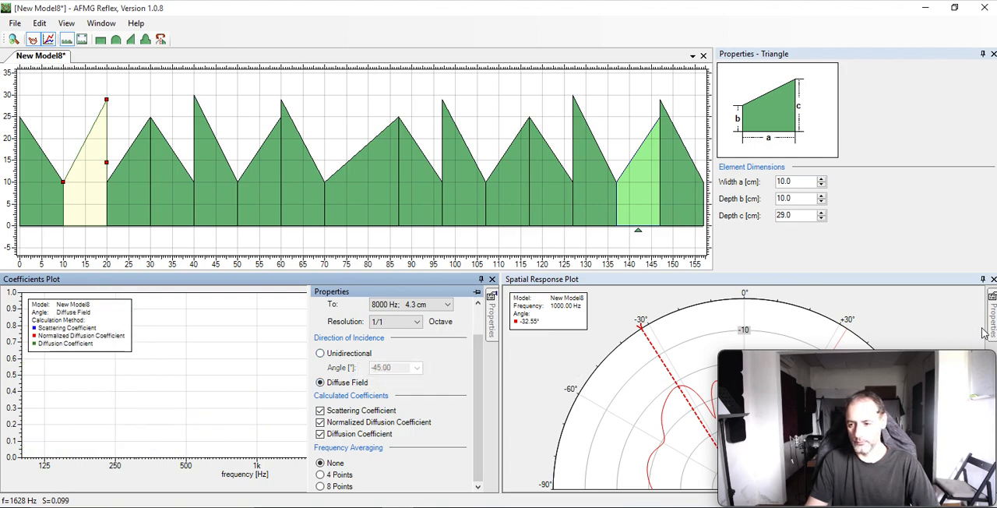
Set the Spatial Response Plot's mode to Single.
mouse_move(992, 327)
click(802, 319)
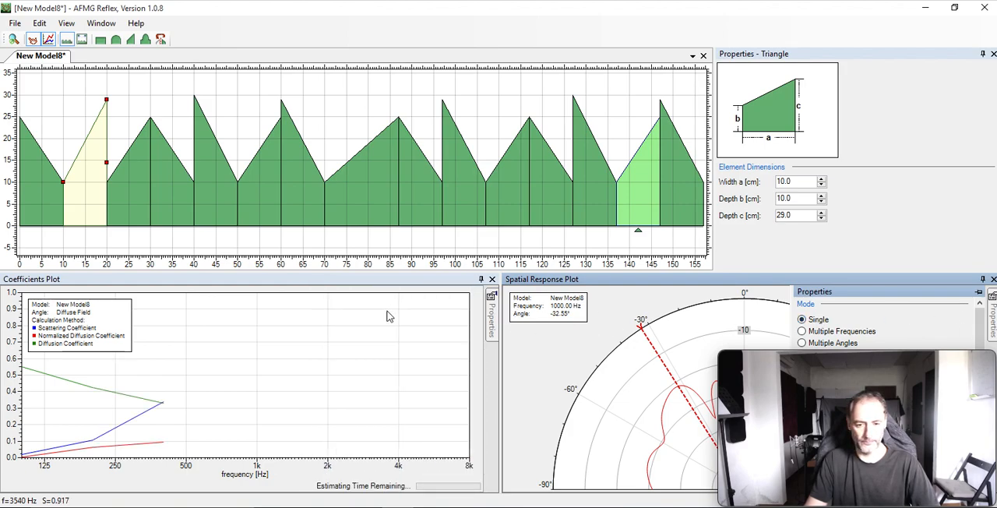
Examine the Coefficients Plot's calculation settings, its curves and its picture export options.
mouse_move(493, 321)
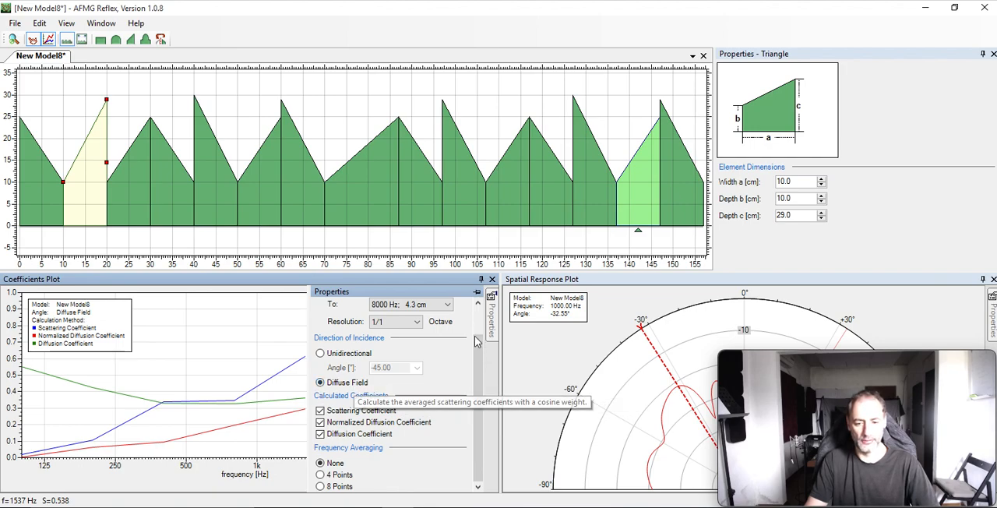
scroll(475, 362, up, 2)
scroll(480, 357, down, 1)
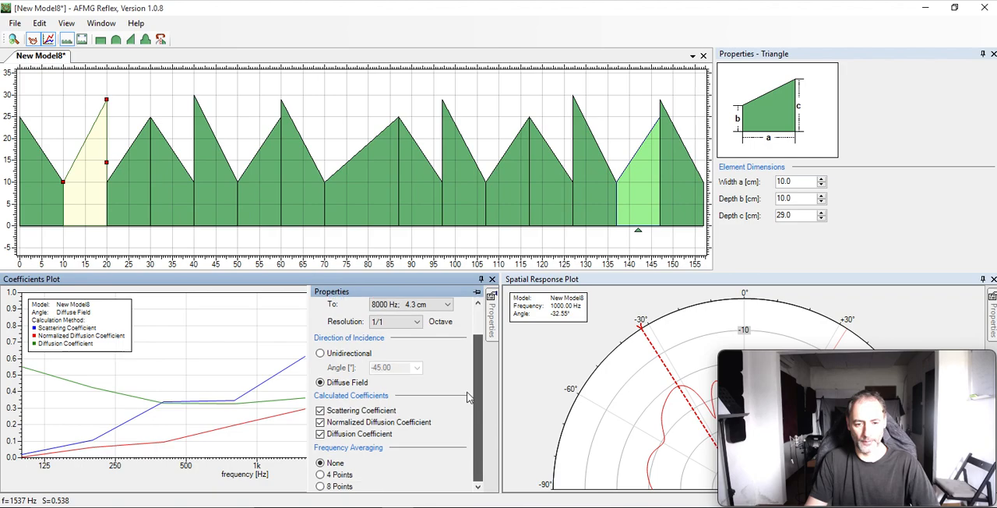
scroll(477, 358, up, 1)
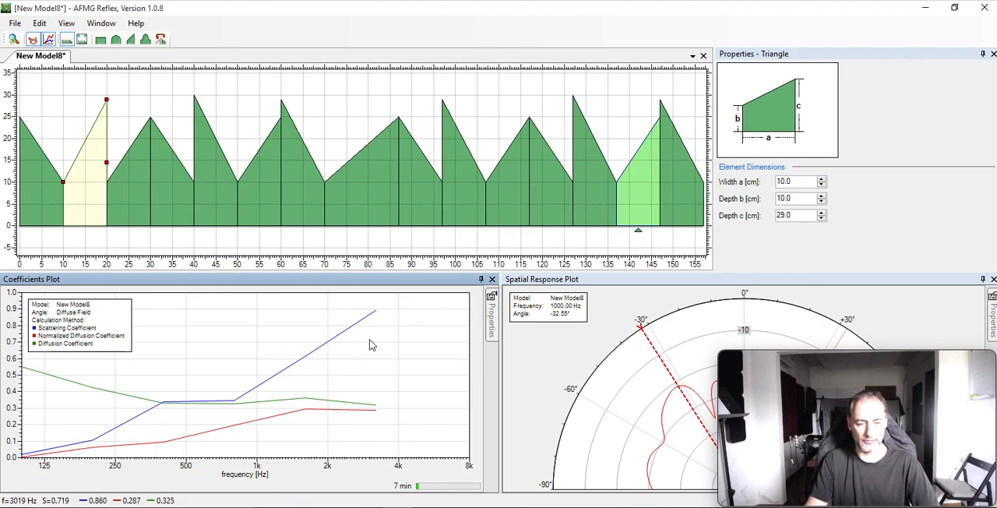
click(304, 202)
right_click(298, 331)
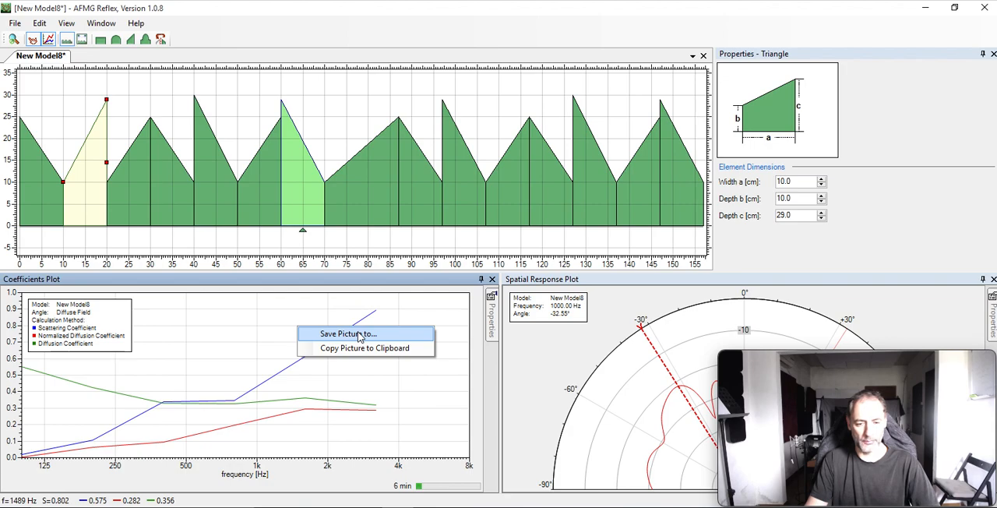
right_click(604, 360)
click(506, 213)
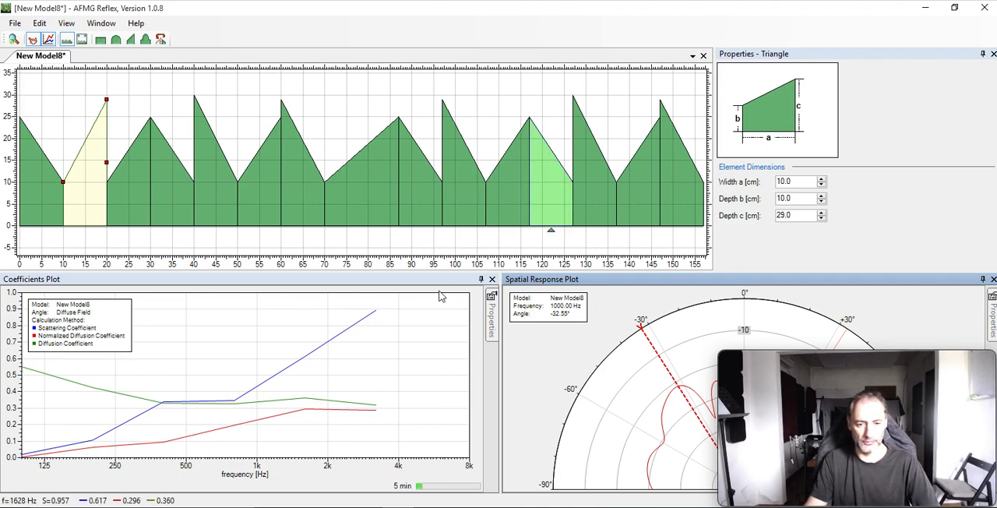
Open the Semicylinders_12_periods model without saving the changes to the triangle model.
click(14, 23)
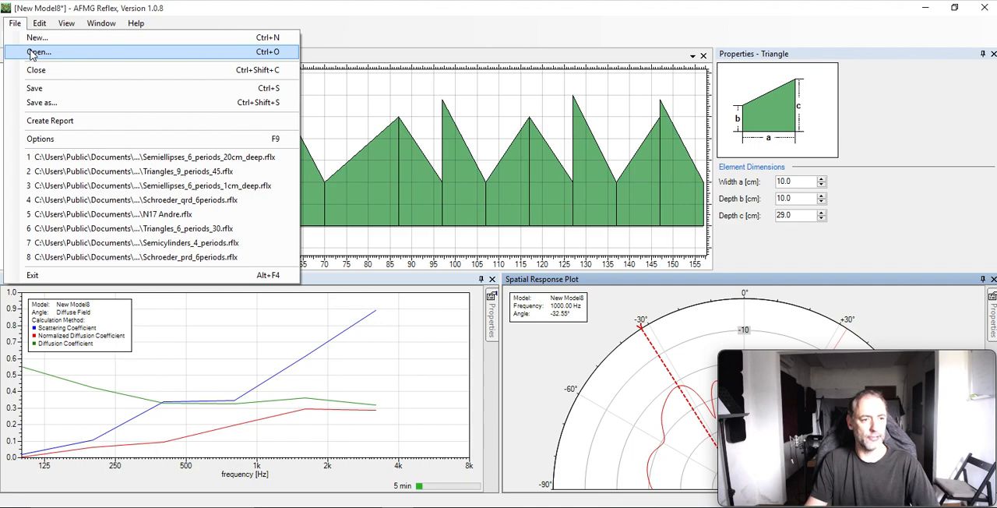
click(32, 52)
click(512, 307)
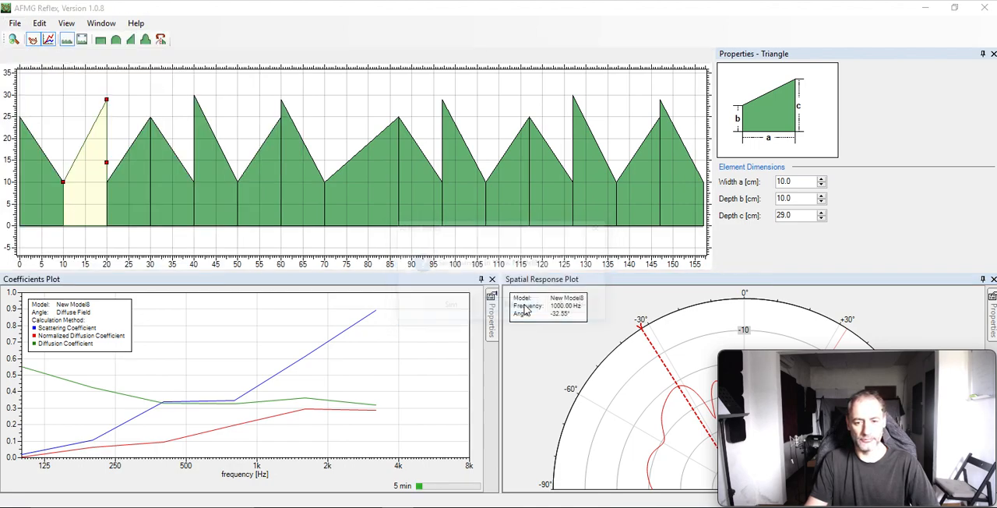
scroll(294, 207, down, 3)
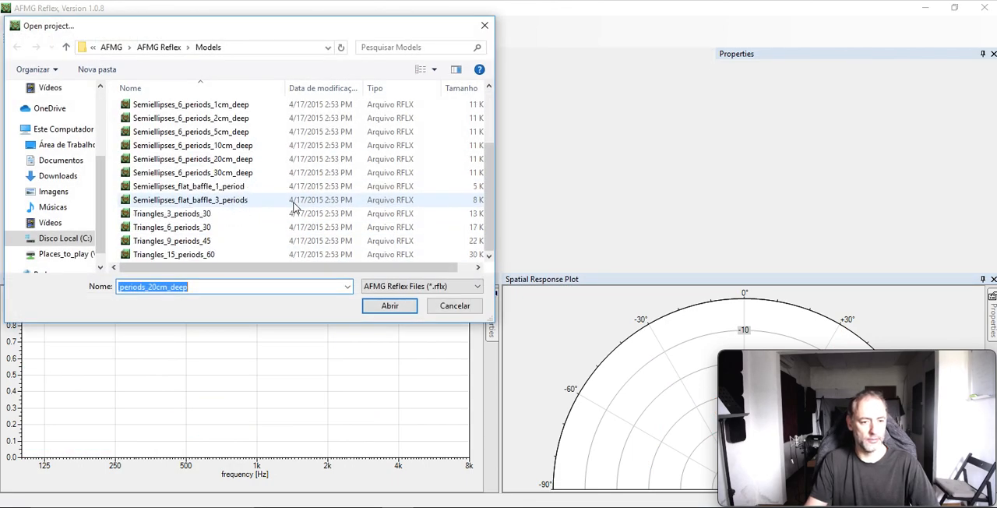
scroll(295, 206, up, 2)
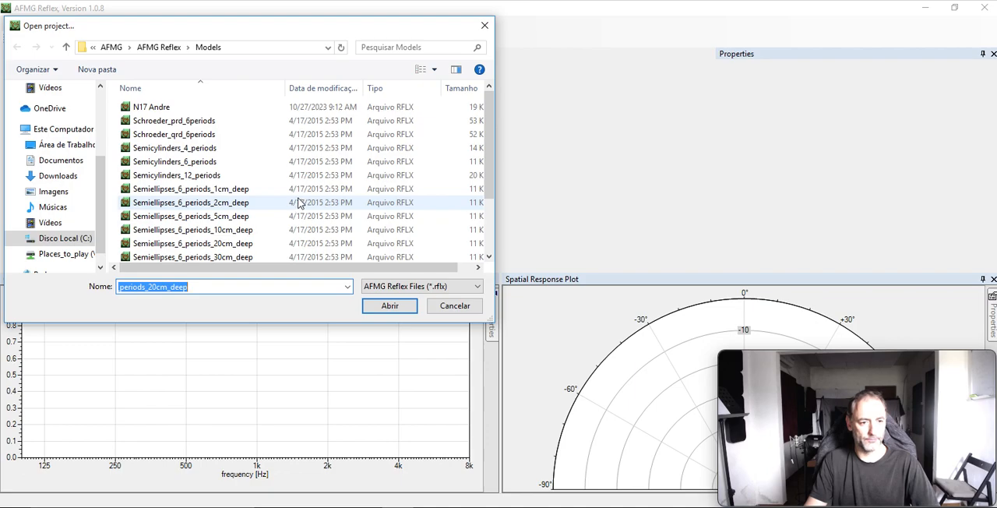
double_click(206, 176)
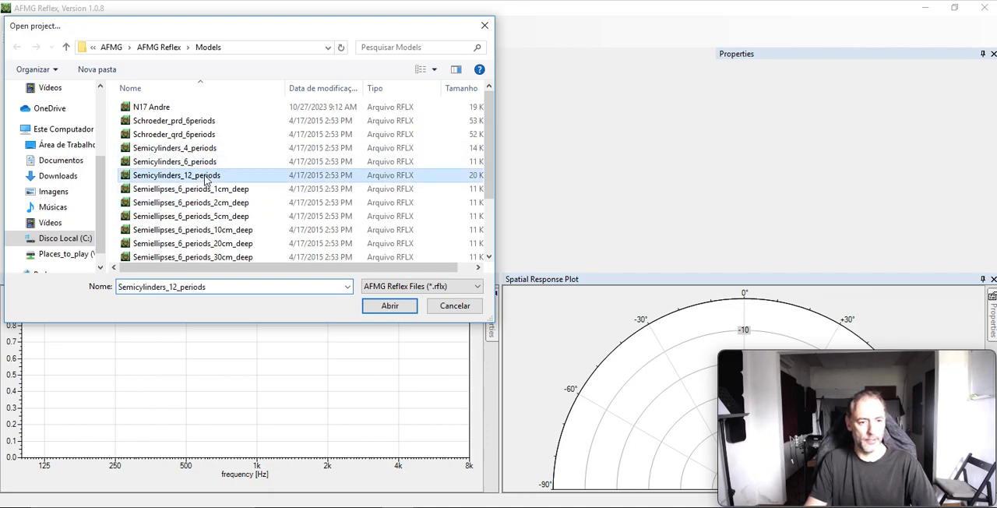
click(619, 306)
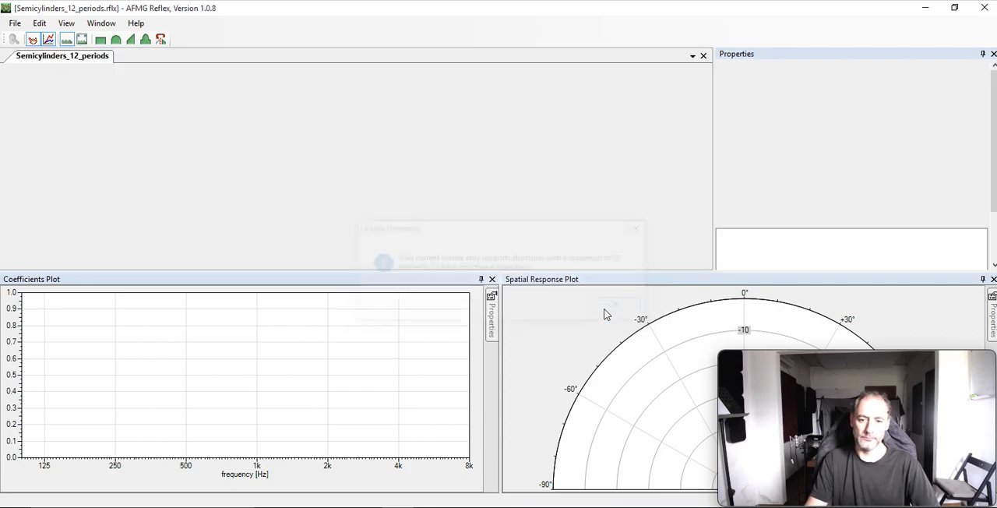
Open the Semicylinders_6_periods model and set the Coefficients Plot's direction of incidence to Unidirectional at -45°.
click(15, 24)
click(60, 88)
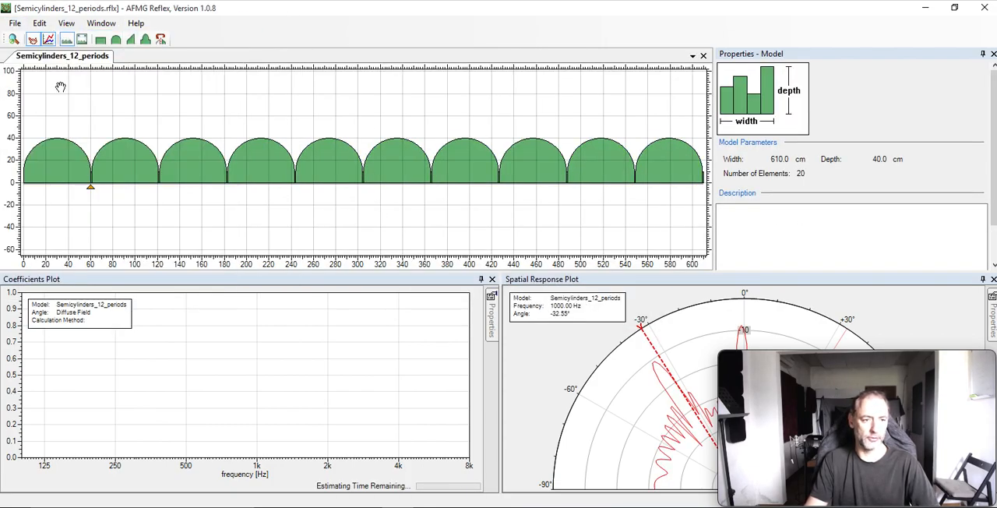
click(15, 24)
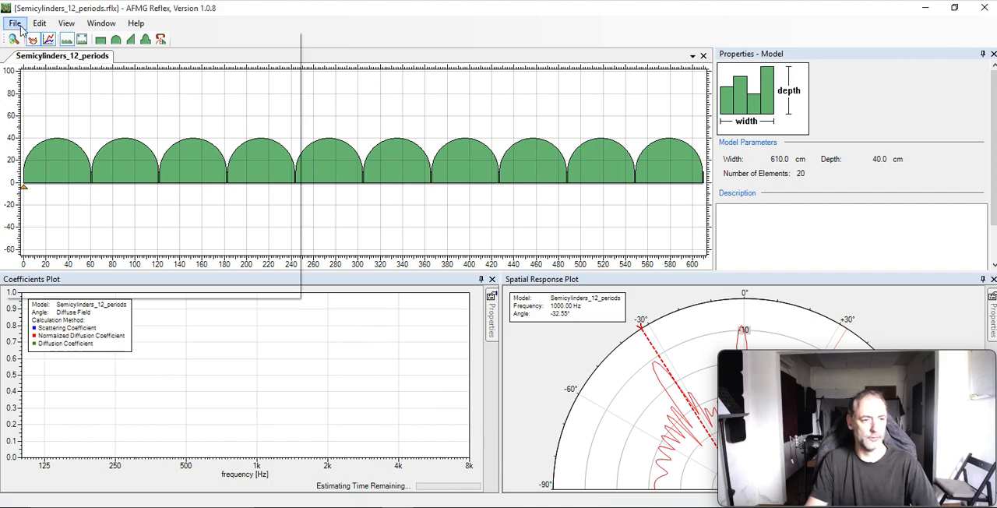
click(33, 50)
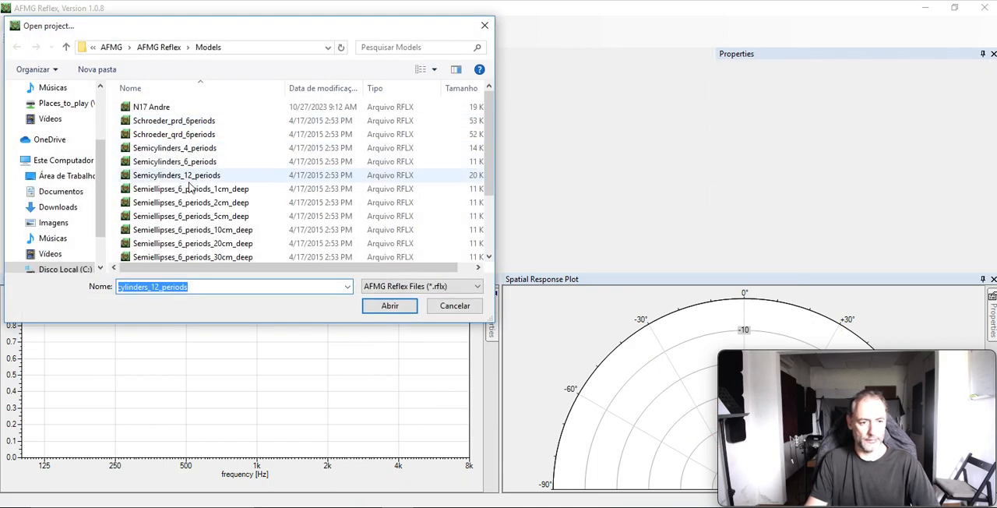
double_click(190, 165)
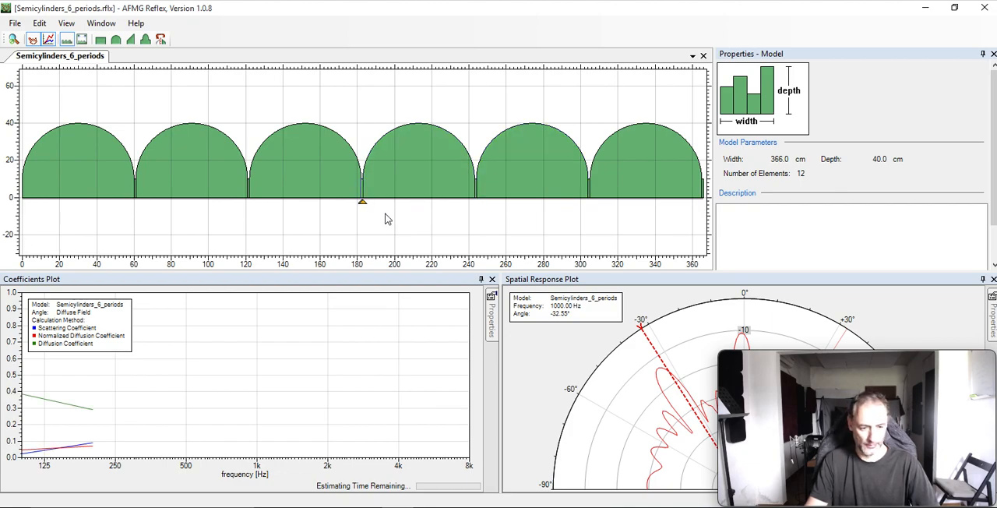
mouse_move(493, 313)
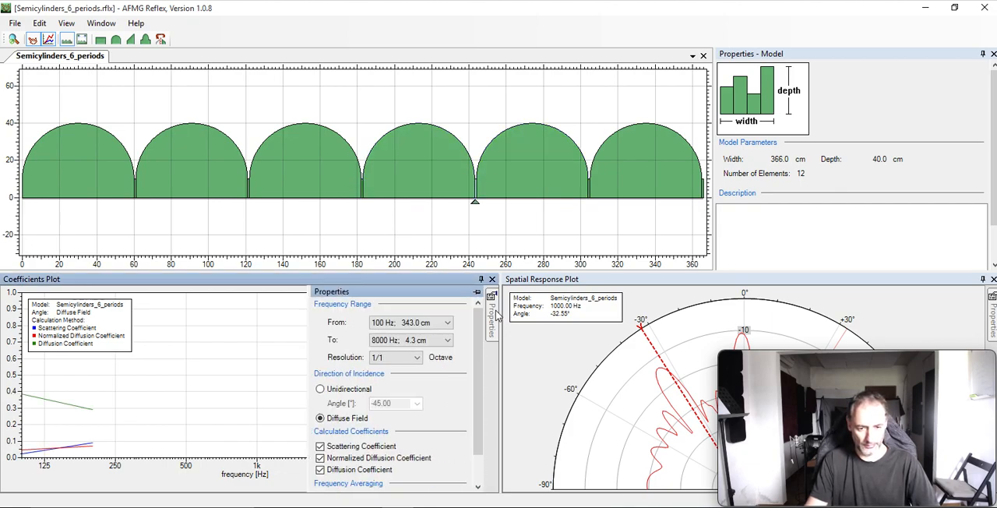
click(373, 390)
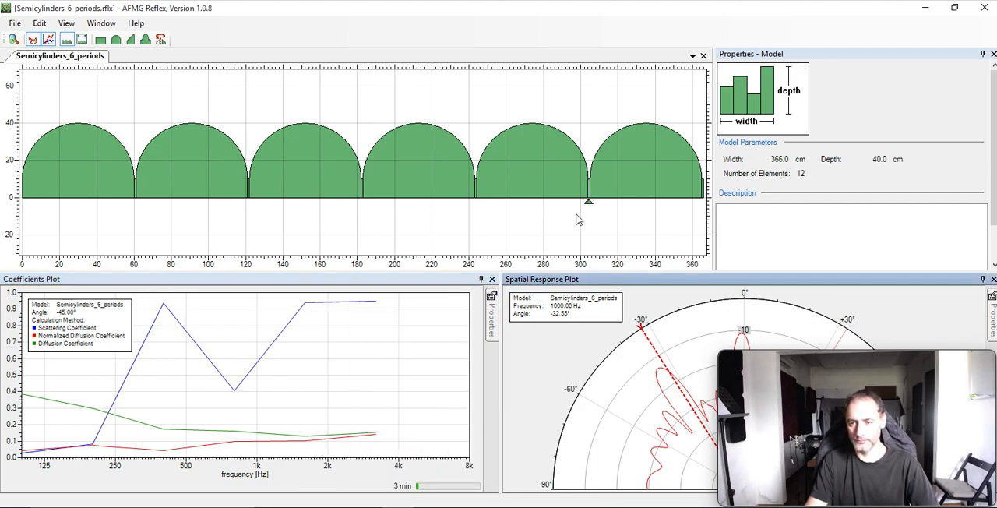
Flatten the second semicylinder to a depth c of about 14.6 cm and lower the third one to nearly the same height.
click(208, 161)
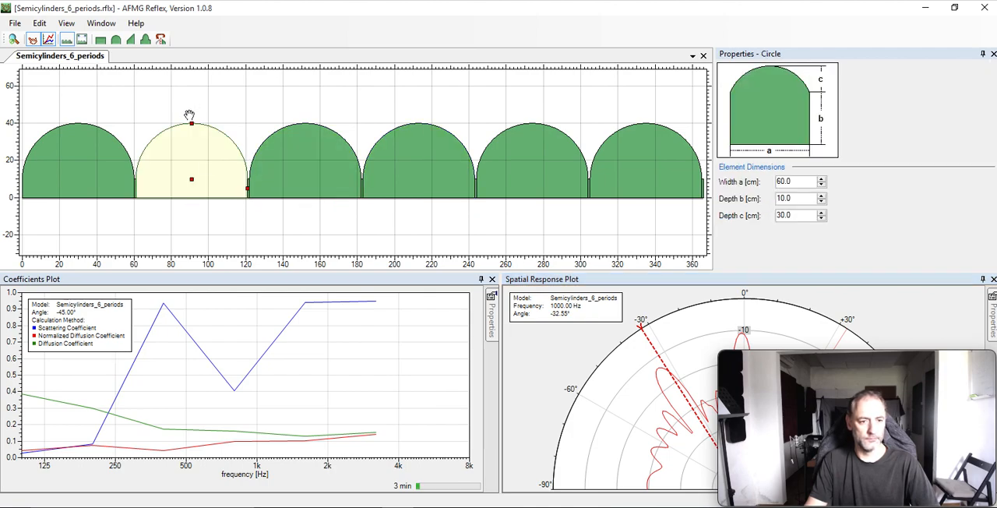
click(191, 151)
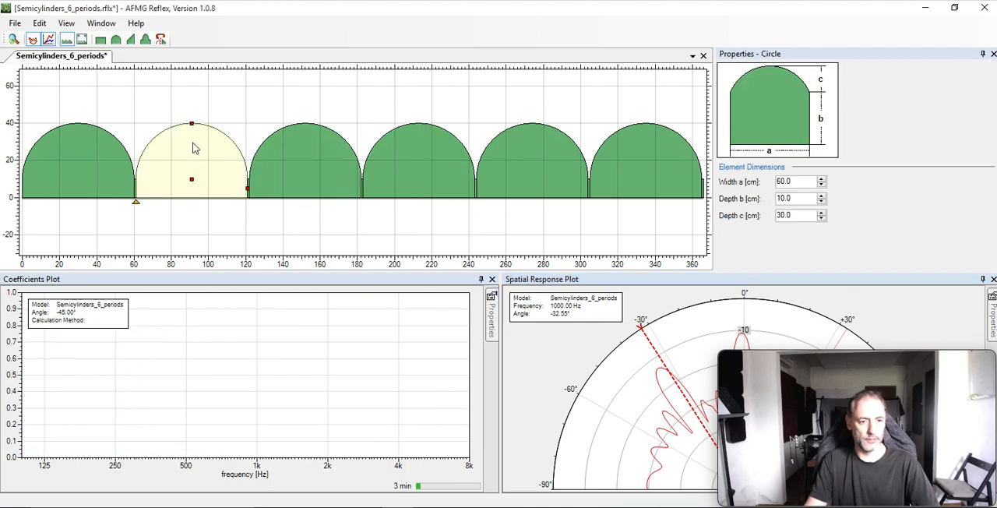
drag(192, 128, 194, 151)
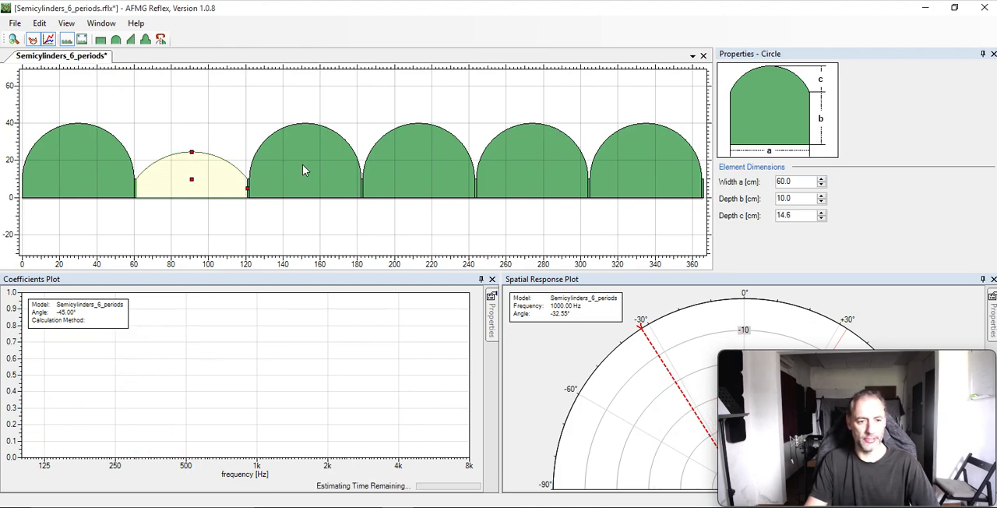
click(305, 141)
drag(305, 122, 306, 154)
Raise the fifth semicylinder's depth b to about 37.2 cm and flatten its arc.
click(418, 127)
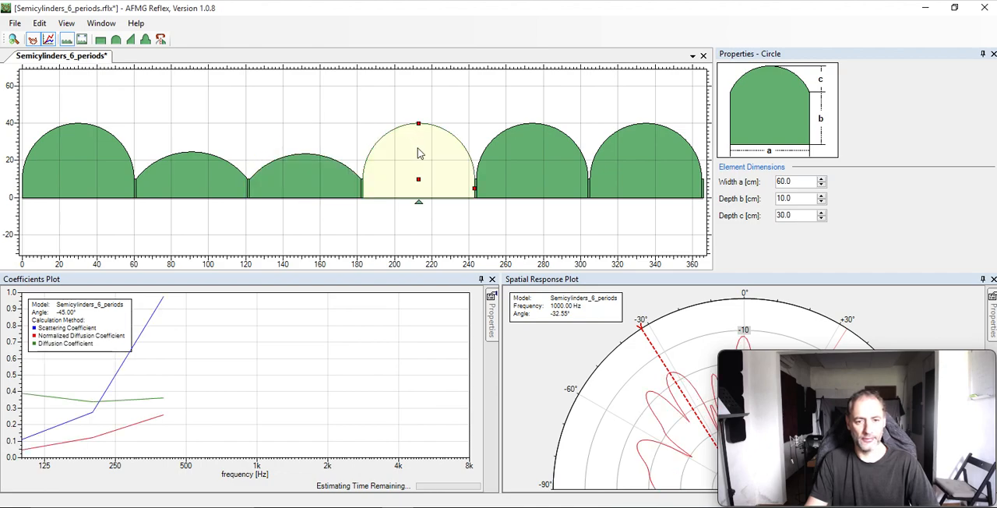
click(530, 130)
drag(529, 103, 533, 123)
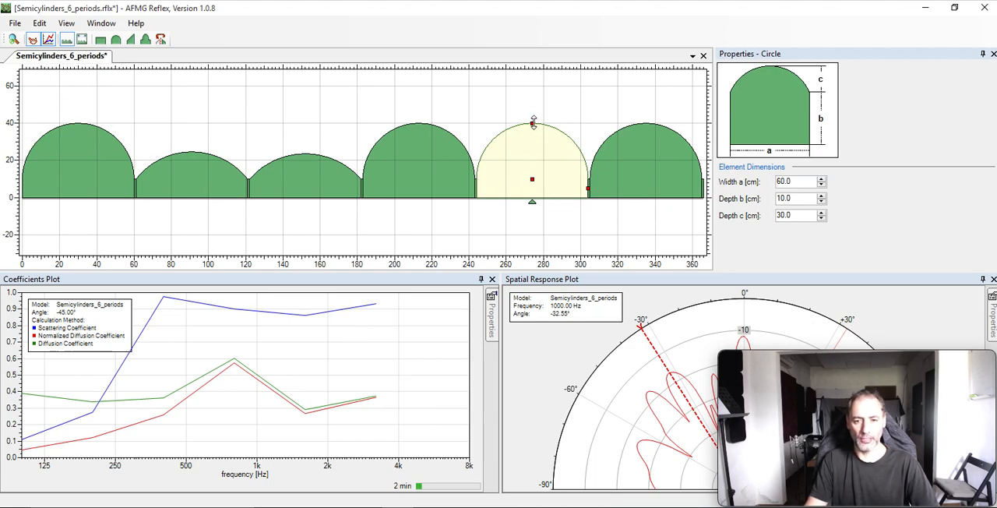
drag(534, 133, 532, 75)
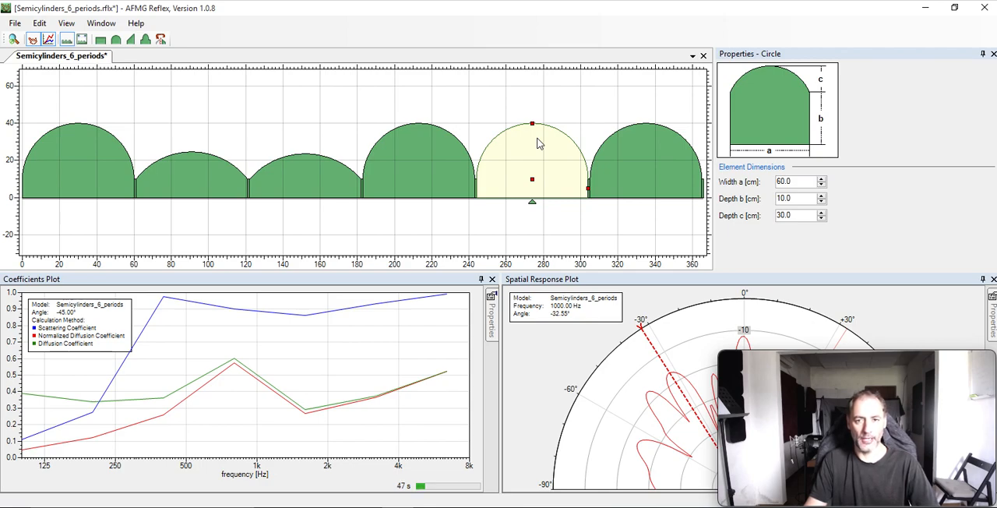
drag(532, 179, 535, 143)
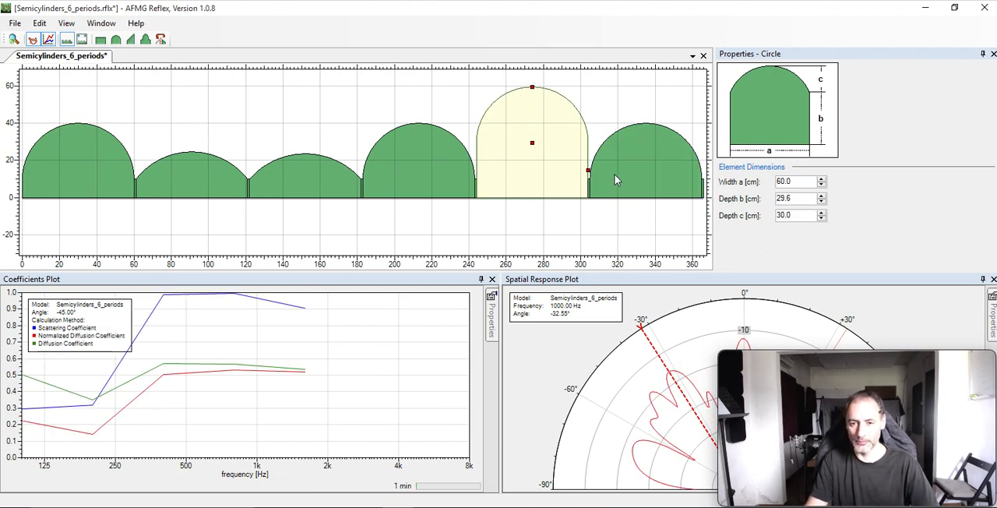
mouse_move(532, 141)
mouse_down()
mouse_move(534, 201)
mouse_move(535, 130)
mouse_move(534, 146)
mouse_up()
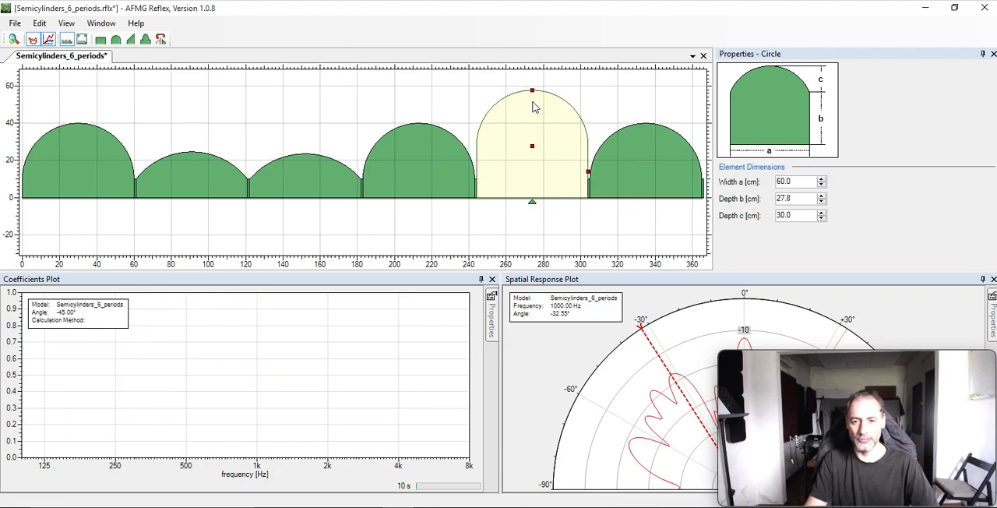
drag(533, 90, 534, 110)
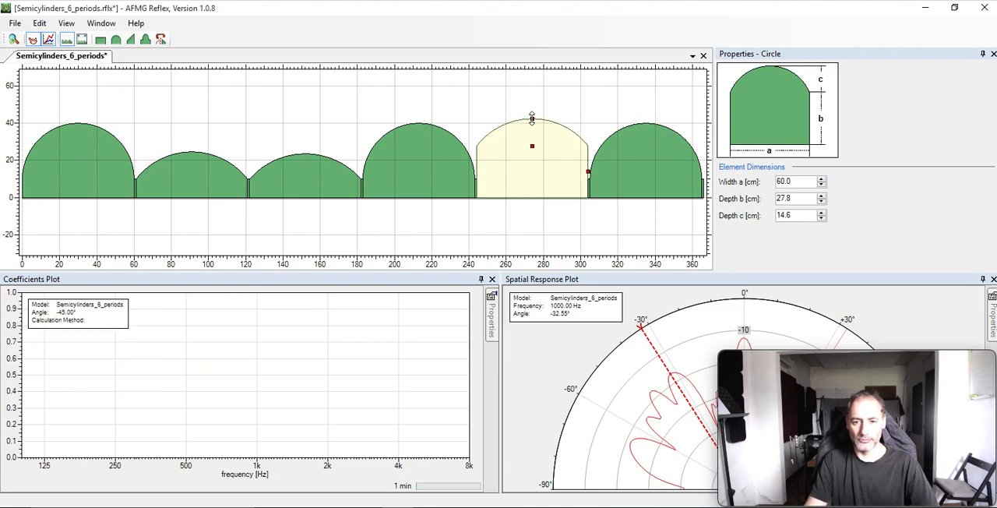
mouse_move(535, 150)
mouse_down()
mouse_move(535, 123)
mouse_move(533, 159)
mouse_up()
mouse_move(532, 123)
mouse_down()
mouse_move(530, 82)
mouse_move(532, 115)
mouse_up()
drag(533, 160, 533, 128)
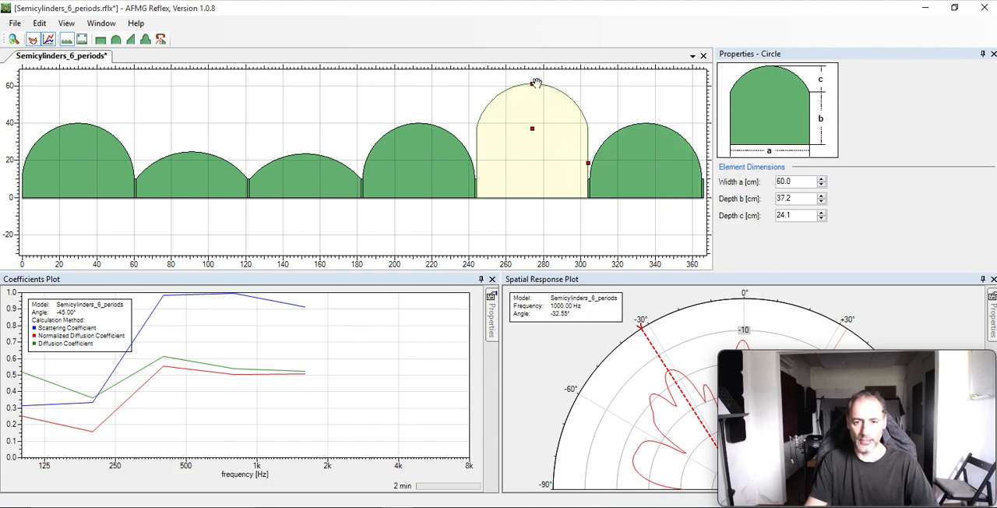
mouse_move(532, 83)
mouse_down()
mouse_move(533, 114)
mouse_move(533, 90)
mouse_up()
Narrow the raised fifth semicylinder to a width of about 48 cm.
click(451, 150)
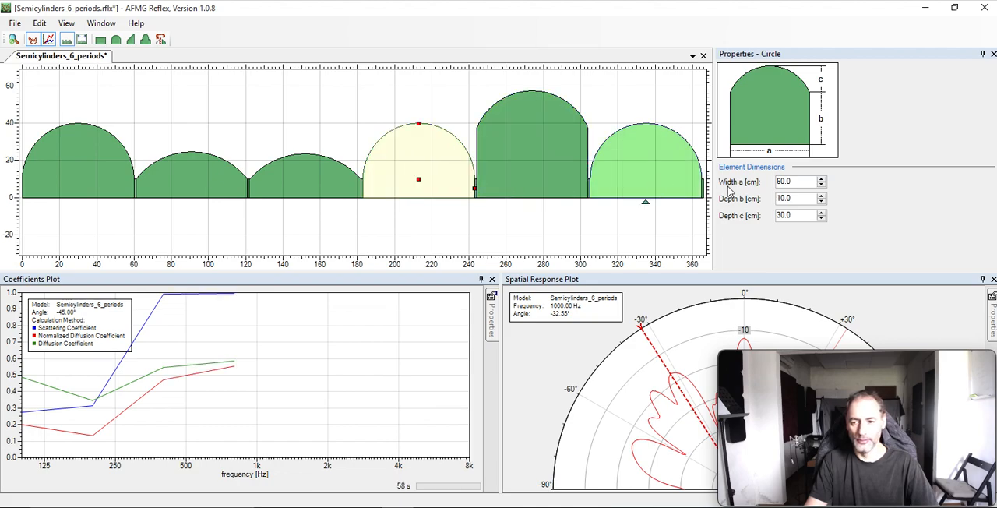
click(546, 178)
drag(590, 162, 566, 163)
Raise the thin rectangle between the fifth and sixth semicylinders to a depth b of about 31.7 cm.
click(578, 185)
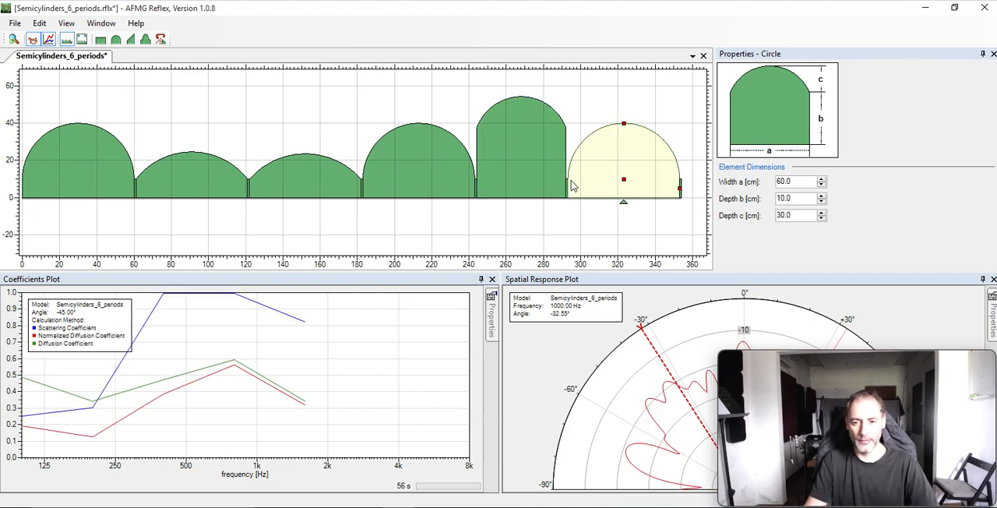
click(566, 187)
click(567, 187)
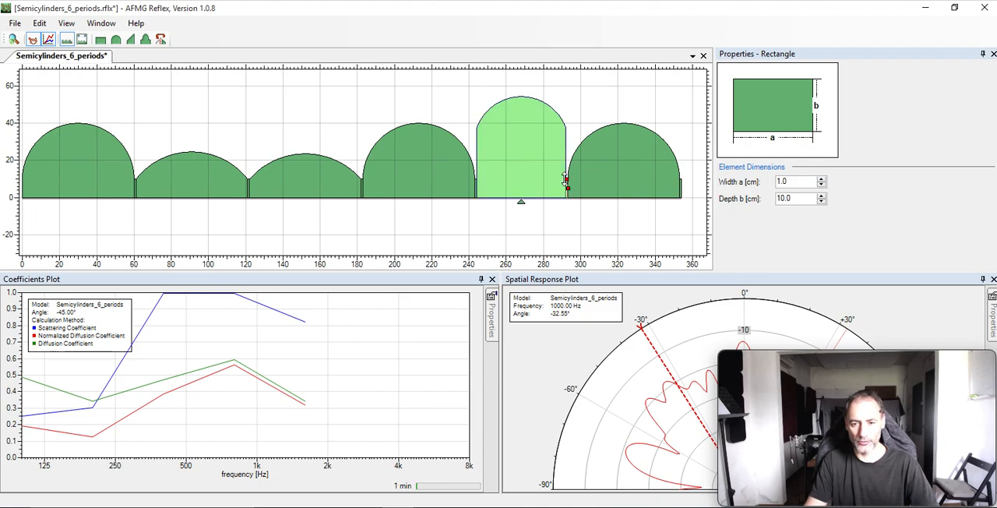
drag(567, 179, 567, 134)
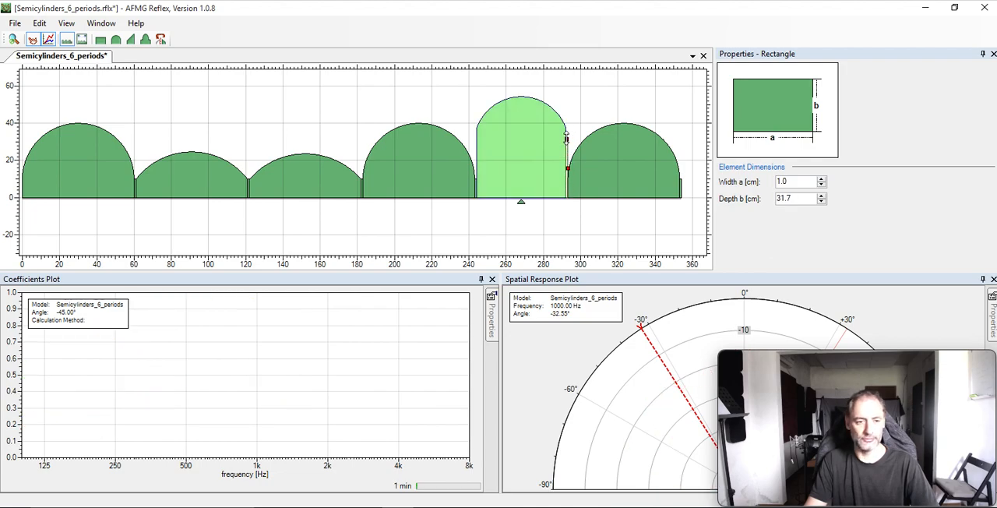
Open the N17 model without saving the semicylinder changes, and select its rectangle between 25 and 30 cm.
click(15, 23)
click(20, 52)
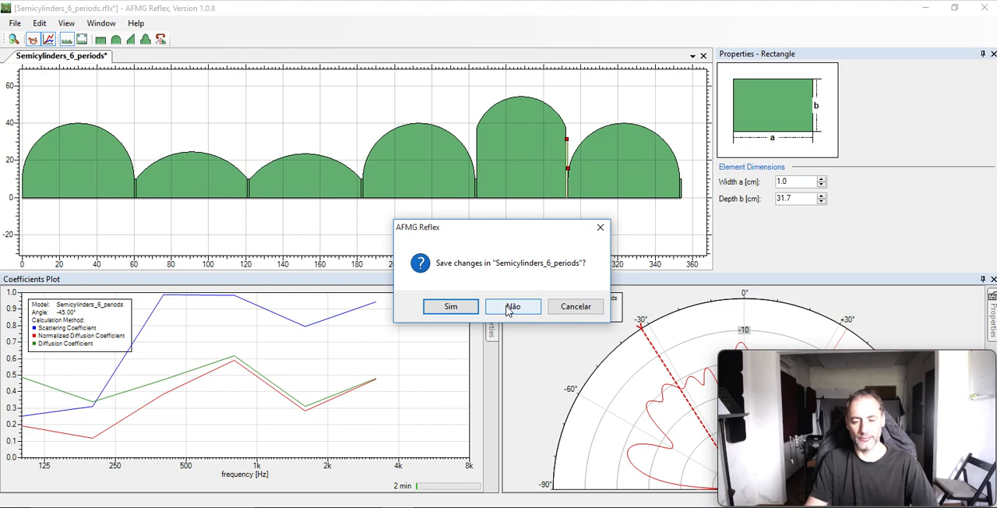
click(508, 307)
key(ctrl+o)
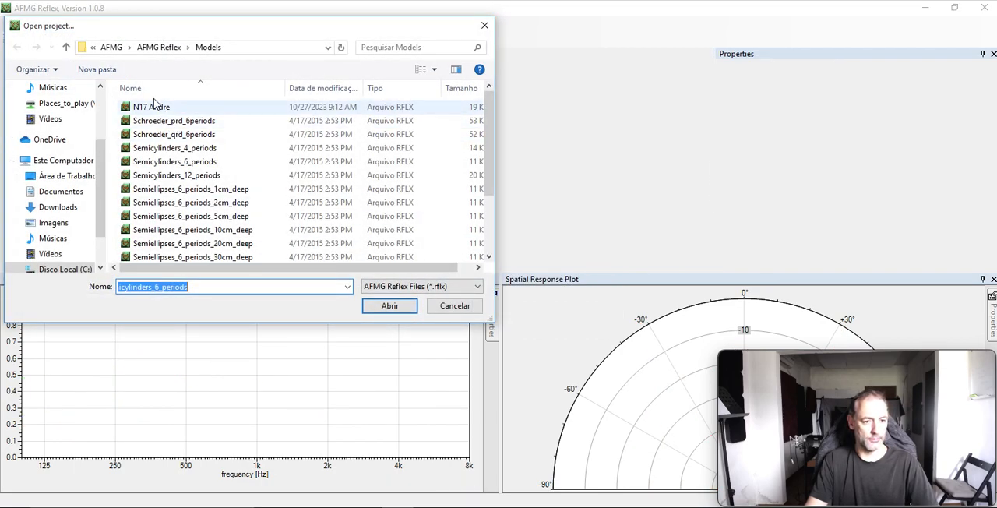
click(154, 111)
click(390, 306)
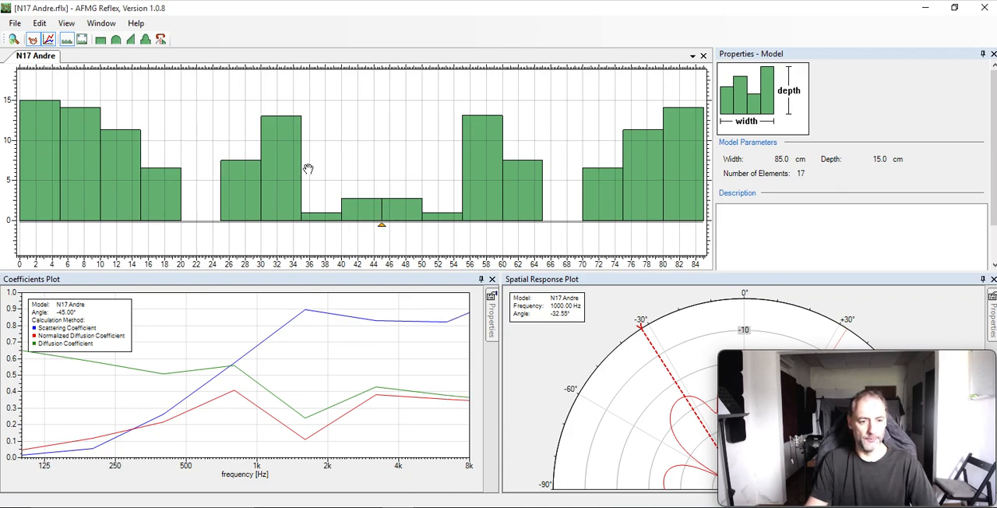
click(244, 181)
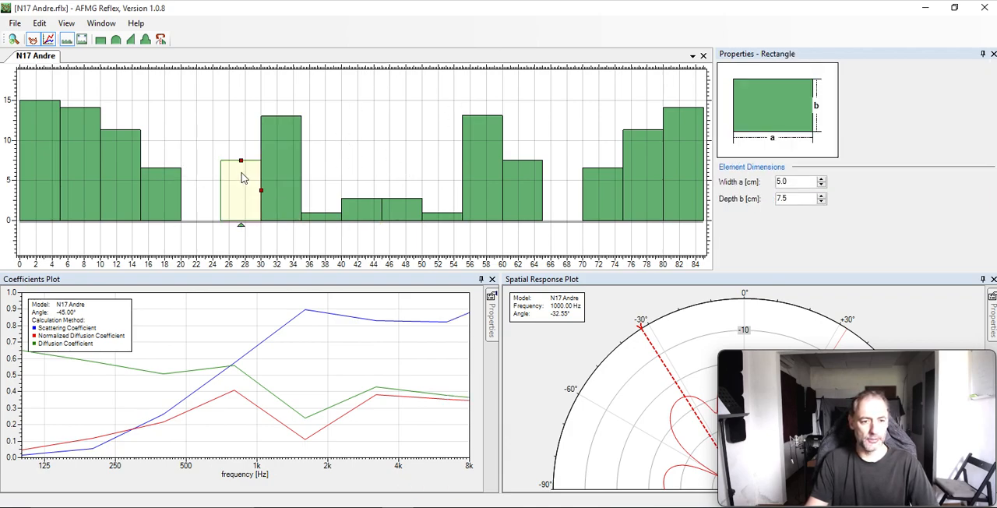
Resize the rectangle starting at 25 cm to about 3 cm wide and 10.4 cm deep, and the adjacent tall one to about 3.4 by 17.3 cm.
mouse_move(242, 152)
mouse_down()
mouse_move(241, 113)
mouse_move(243, 156)
mouse_move(241, 138)
mouse_up()
drag(261, 180, 244, 179)
click(264, 127)
mouse_move(263, 115)
mouse_down()
mouse_move(262, 165)
mouse_move(253, 73)
mouse_up()
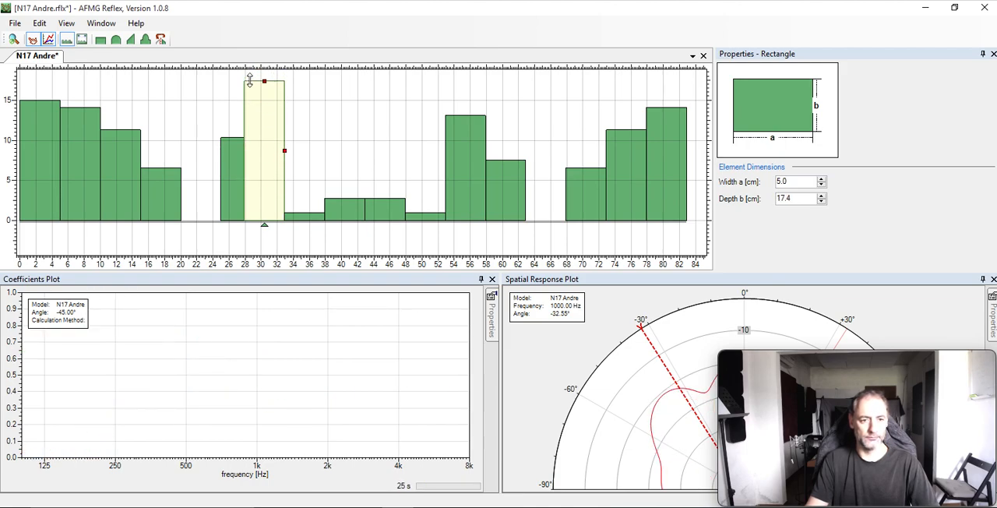
drag(282, 151, 271, 150)
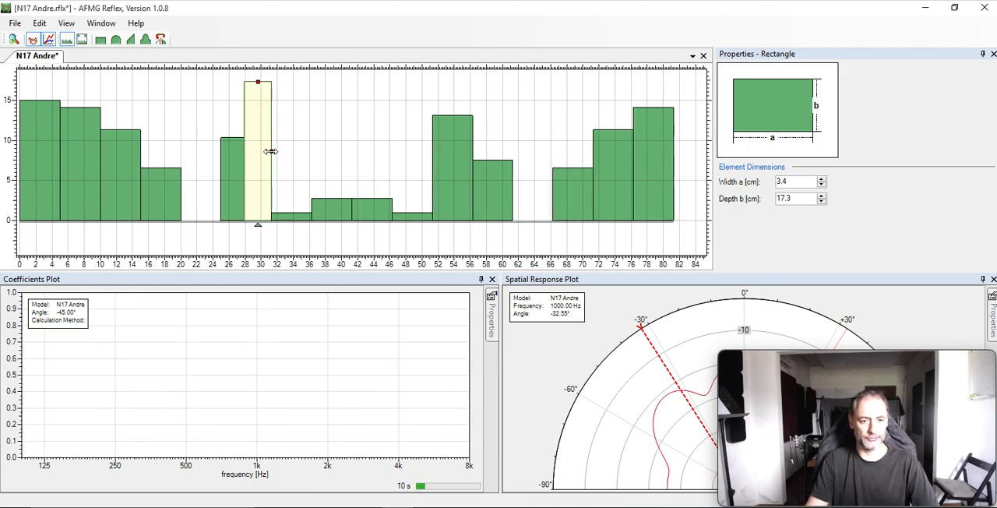
Raise the first of the two shallow central rectangles to about 14.6 cm and resize the second to about 3.4 cm wide and 11.7 cm deep.
click(332, 211)
drag(331, 200, 334, 101)
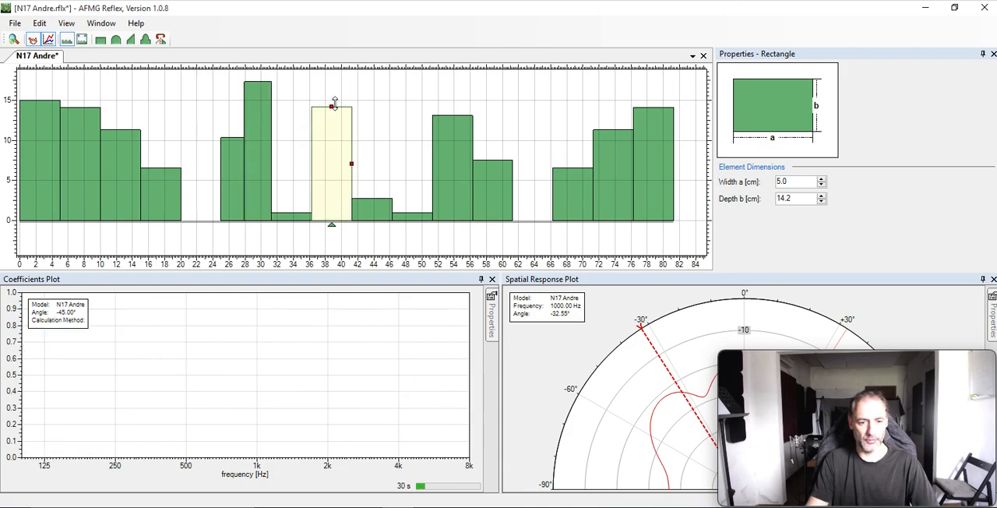
click(384, 211)
drag(391, 212, 362, 126)
Resize the 13 cm deep rectangle past the centre to about 3.1 by 16.8 cm and the one after it to about 2.5 by 12.9 cm.
click(445, 147)
drag(440, 116, 432, 85)
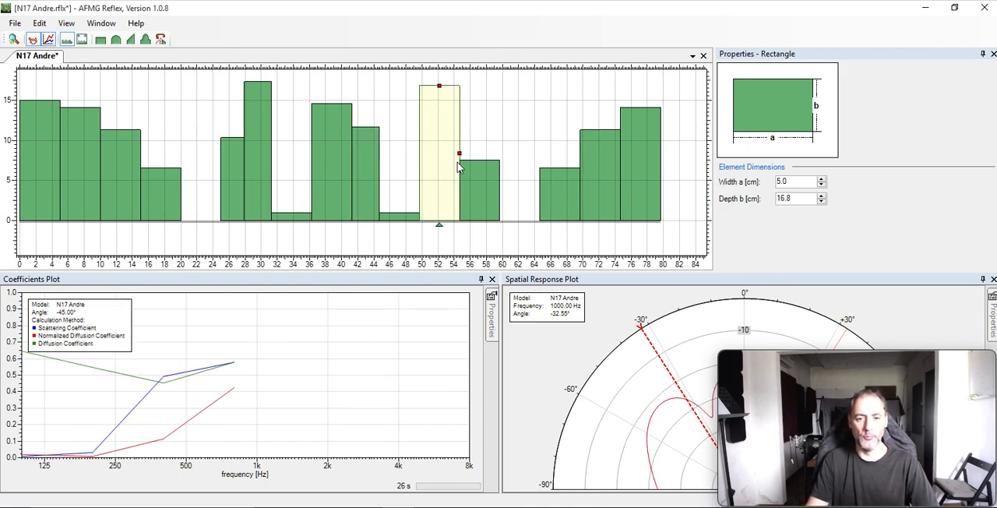
drag(459, 154, 464, 117)
click(467, 164)
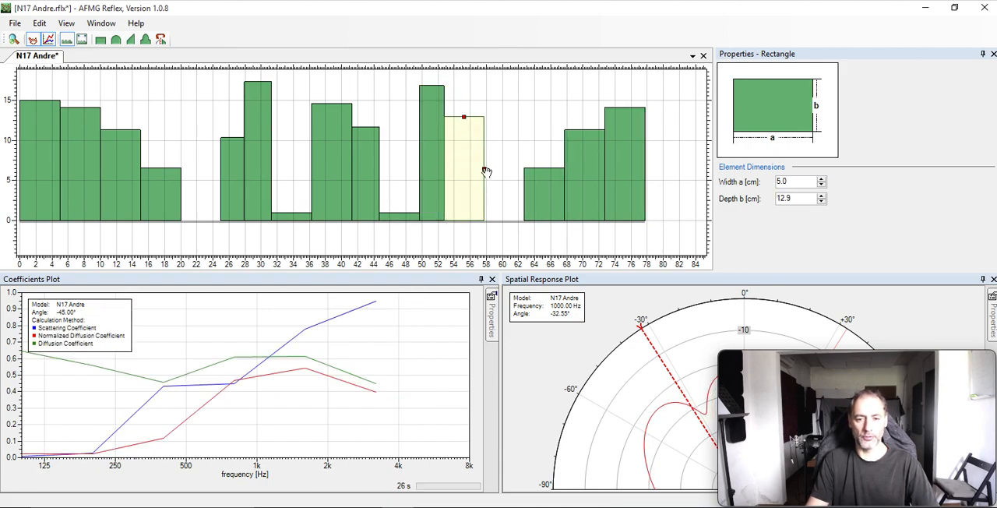
click(485, 172)
click(481, 170)
drag(483, 168, 465, 168)
click(612, 117)
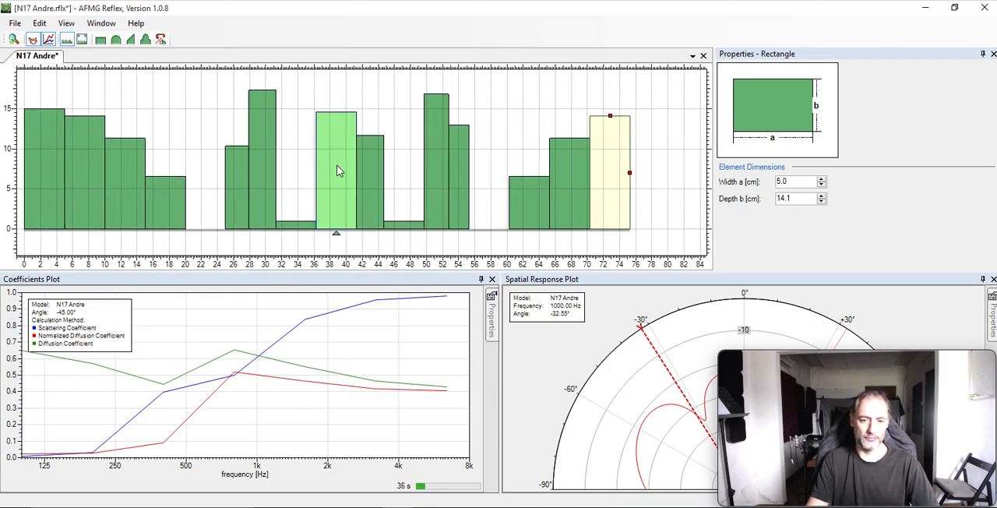
click(329, 172)
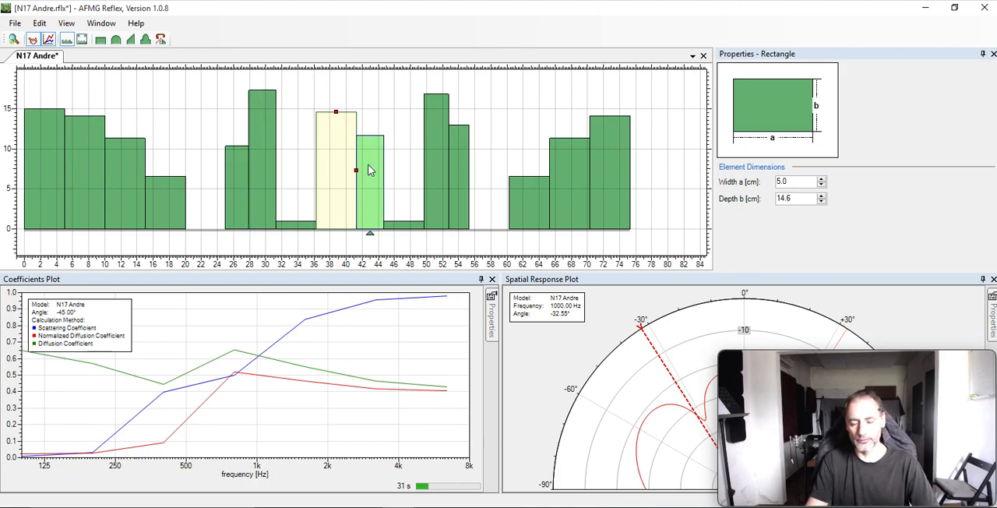